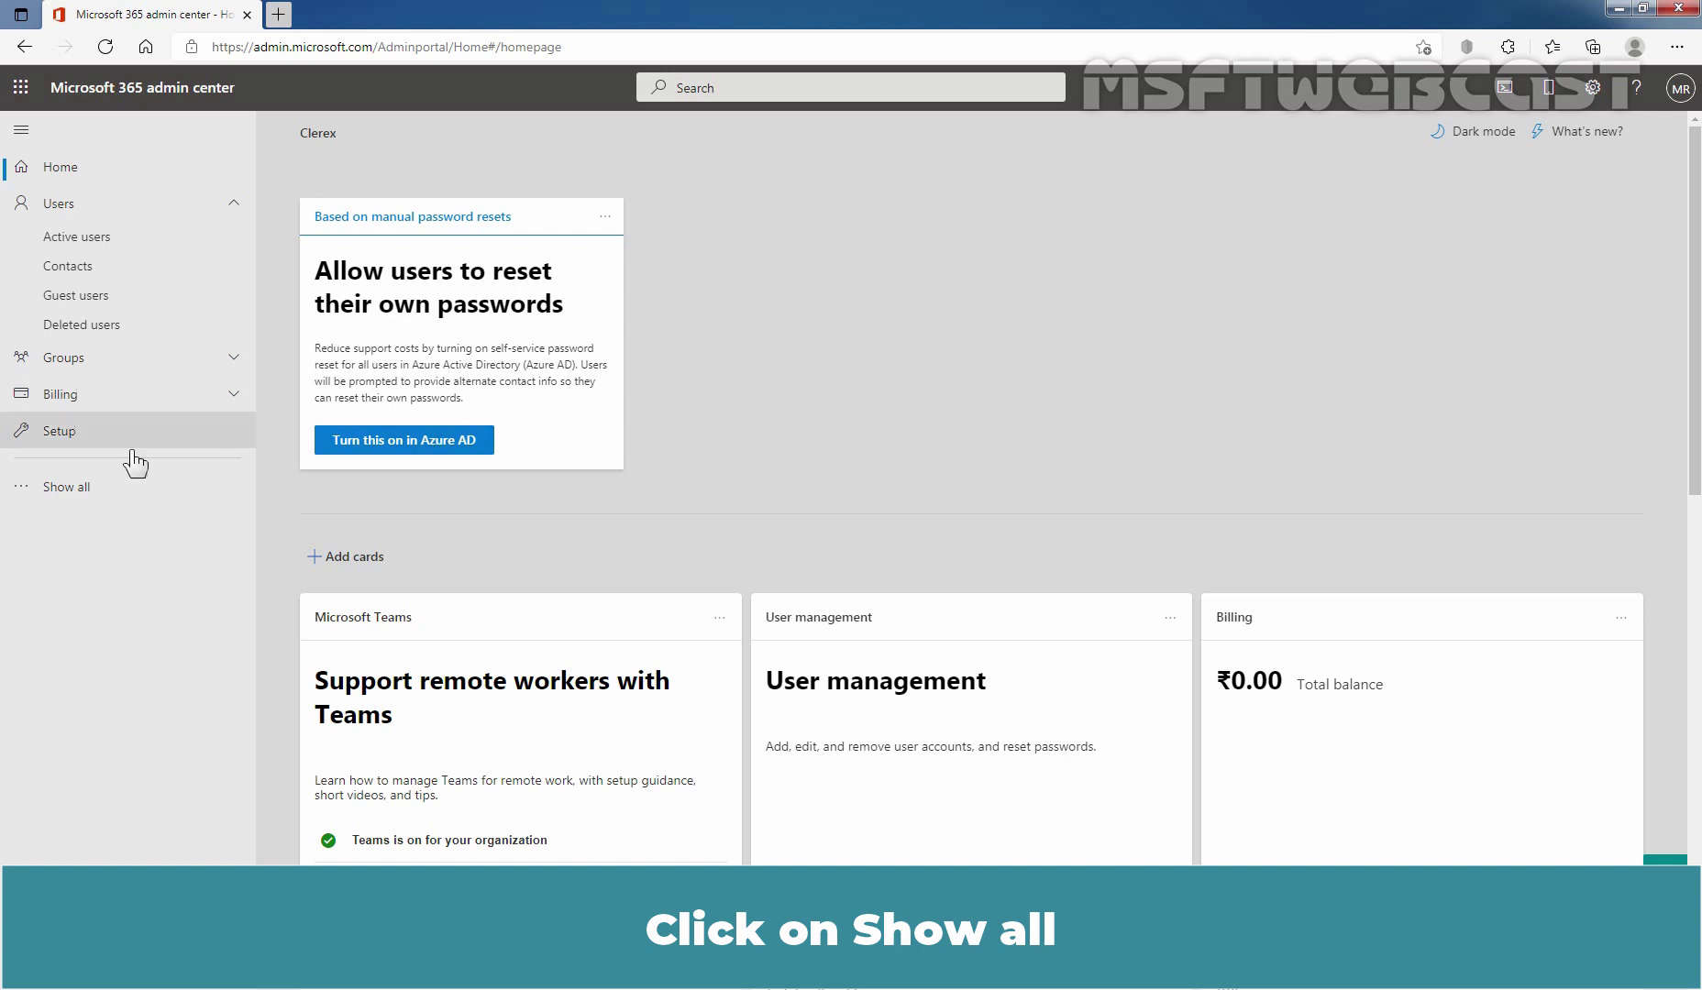
- Expand the admin center navigation and open Compliance under Admin centers in a new tab
{"action": "left_click", "coordinate": [69, 486]}
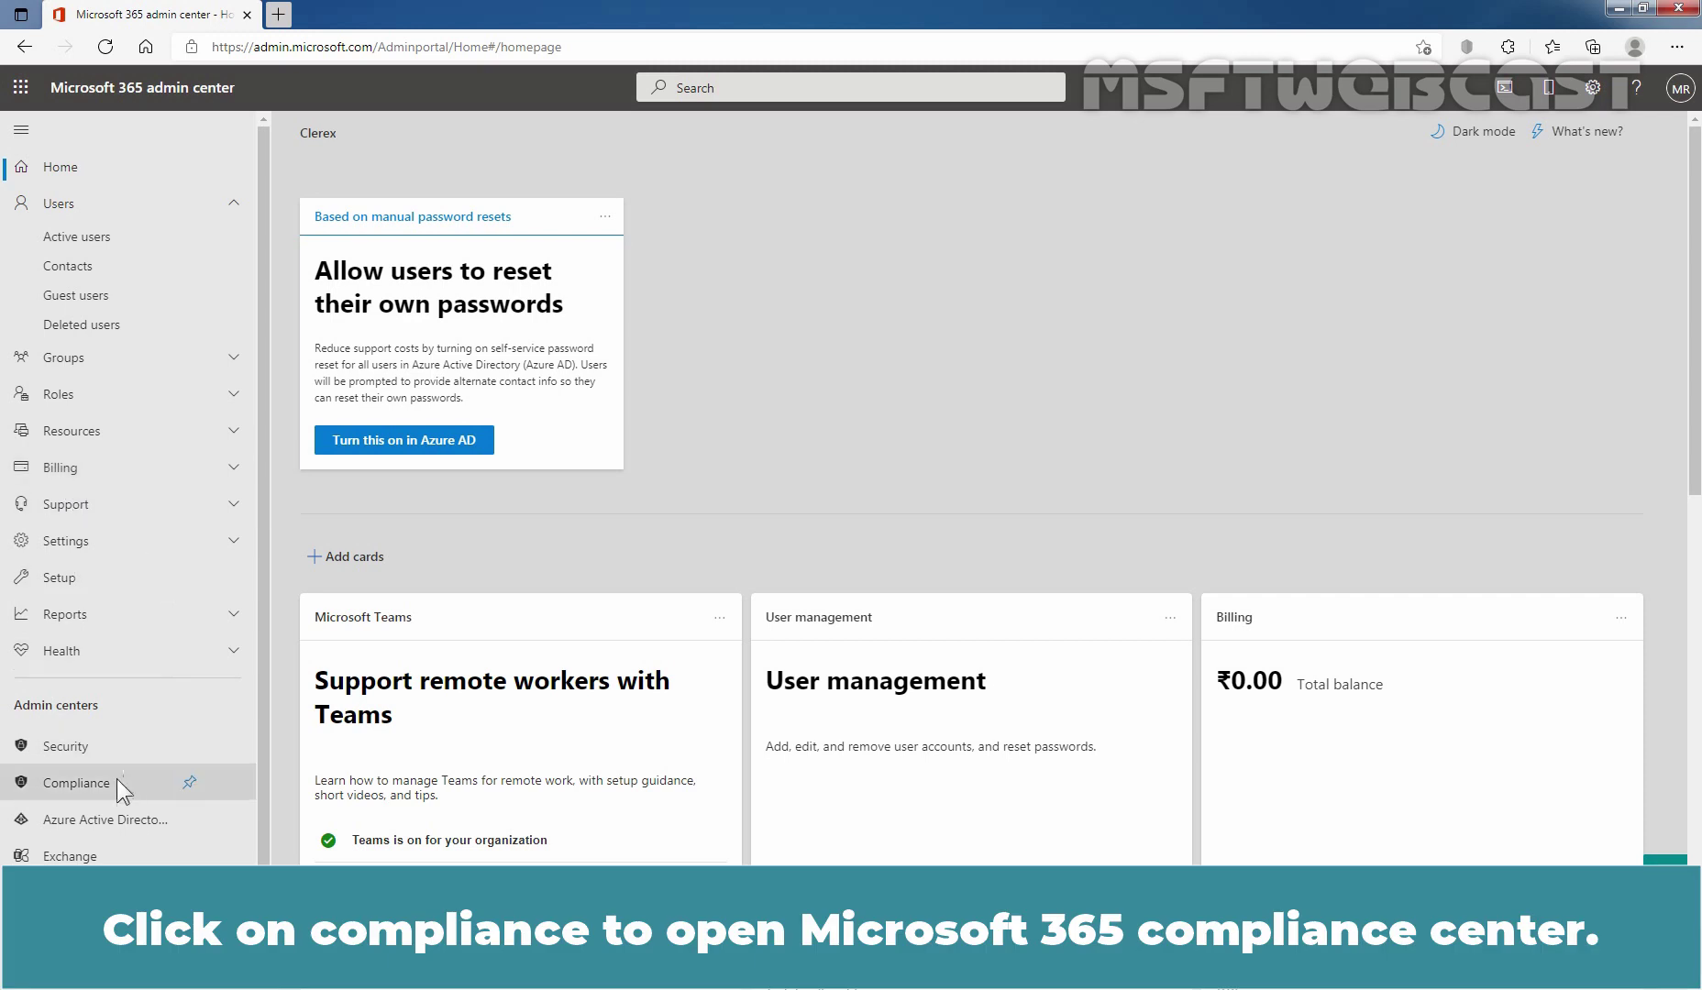
{"action": "left_click", "coordinate": [77, 785]}
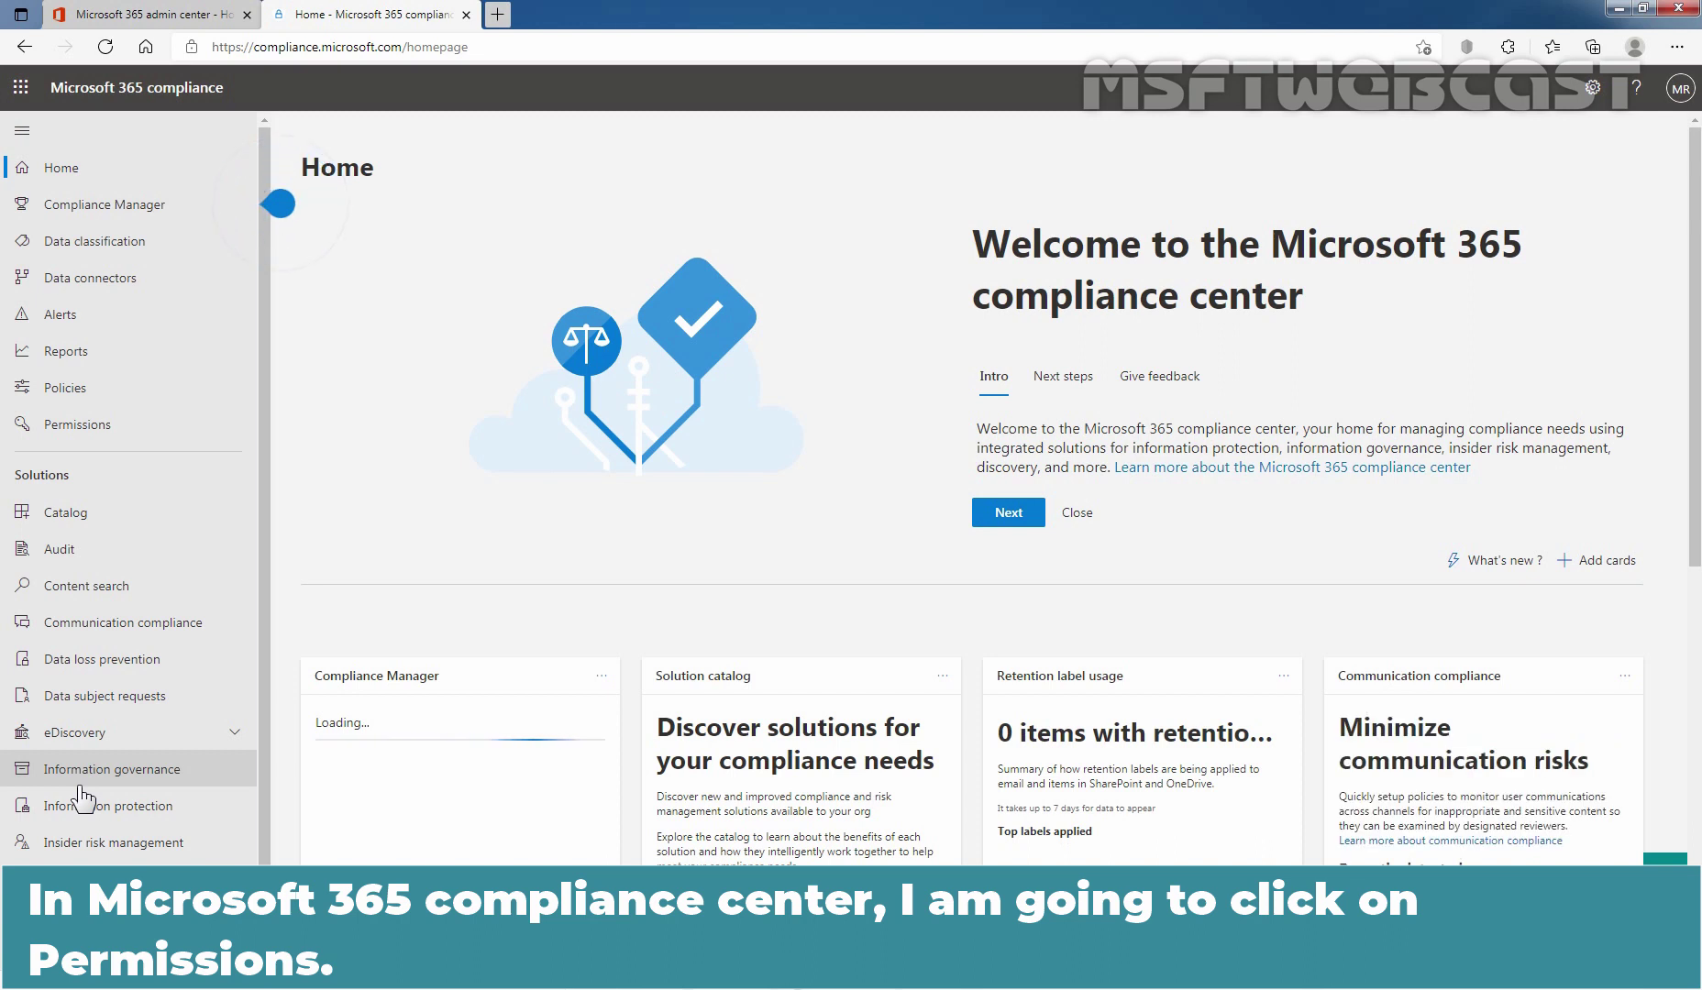
- Go to Permissions > Compliance center roles and open the eDiscovery Manager role group details
{"action": "left_click", "coordinate": [77, 431]}
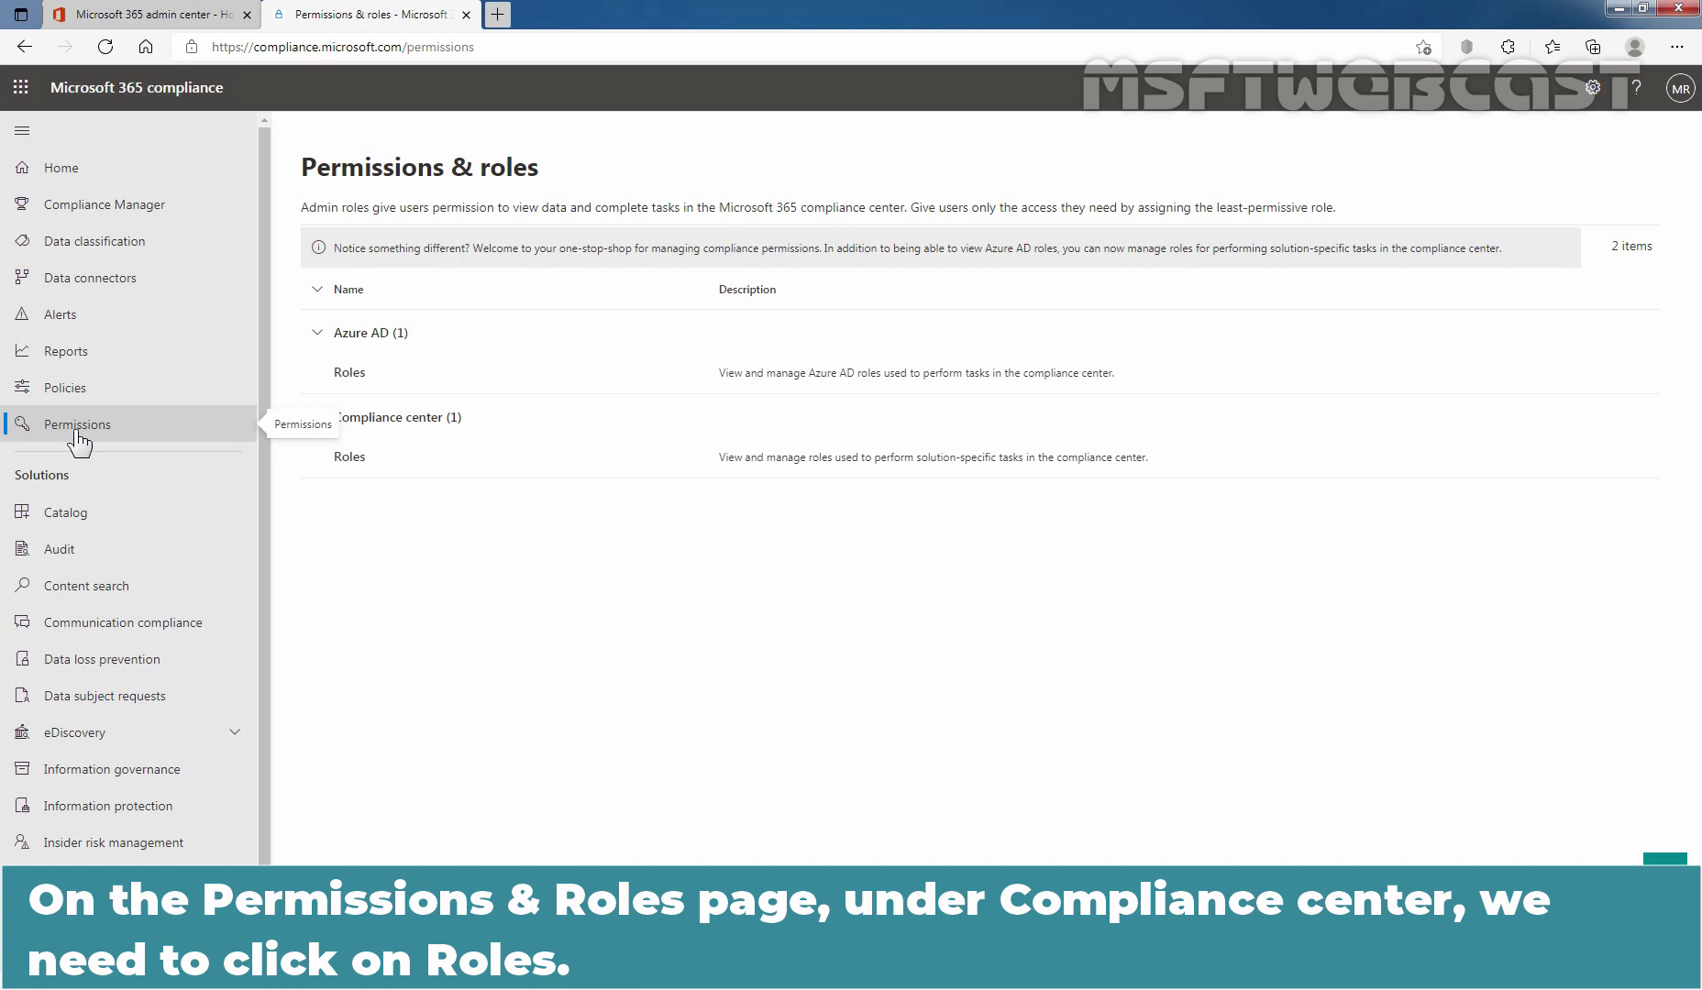
{"action": "left_click", "coordinate": [349, 458]}
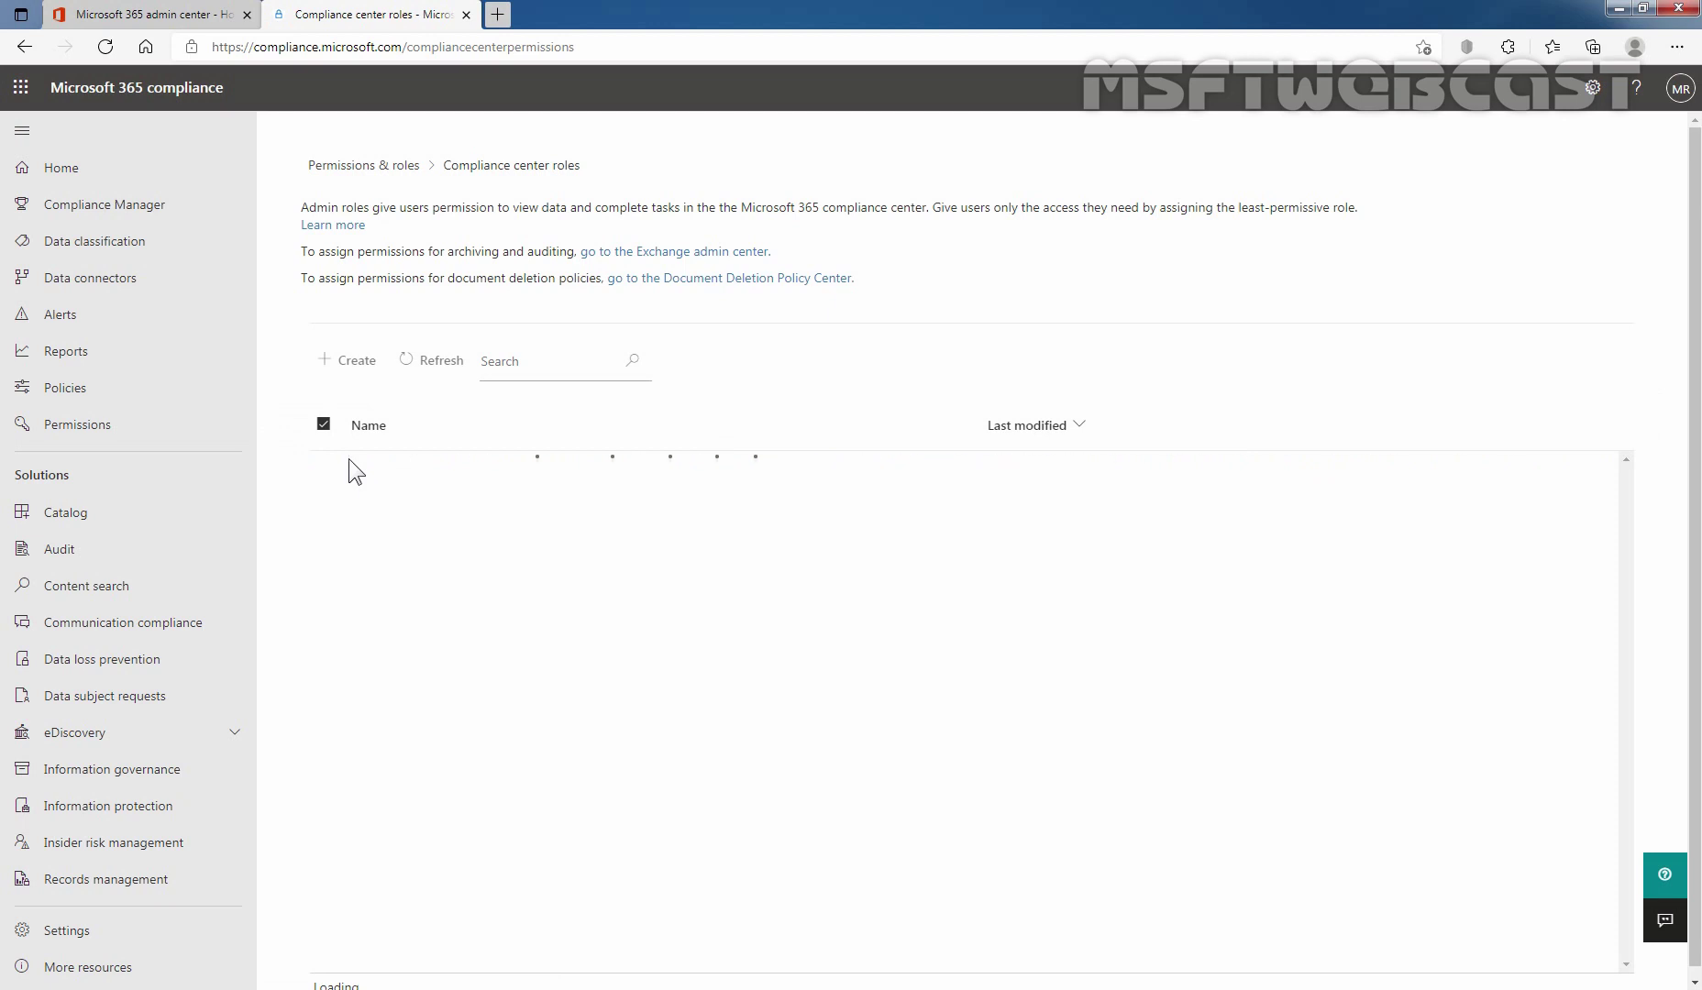
{"action": "scroll", "coordinate": [489, 588], "scroll_direction": "down", "scroll_amount": 2}
{"action": "scroll", "coordinate": [489, 589], "scroll_direction": "down", "scroll_amount": 3}
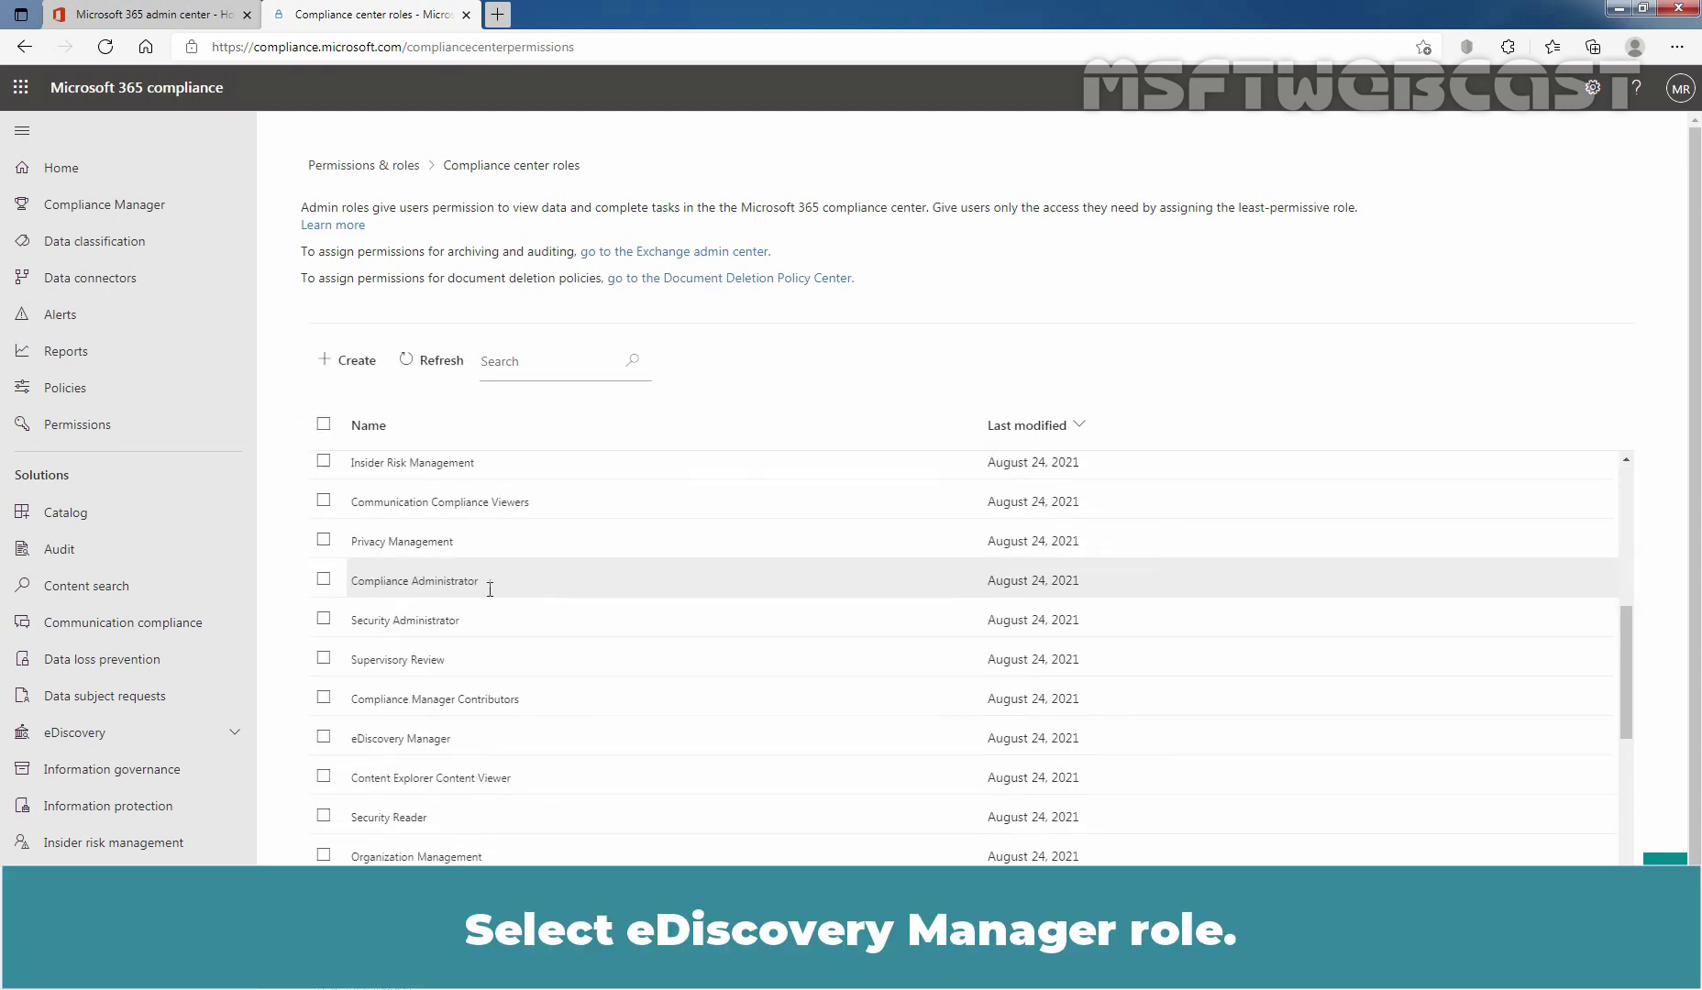
{"action": "left_click", "coordinate": [324, 764]}
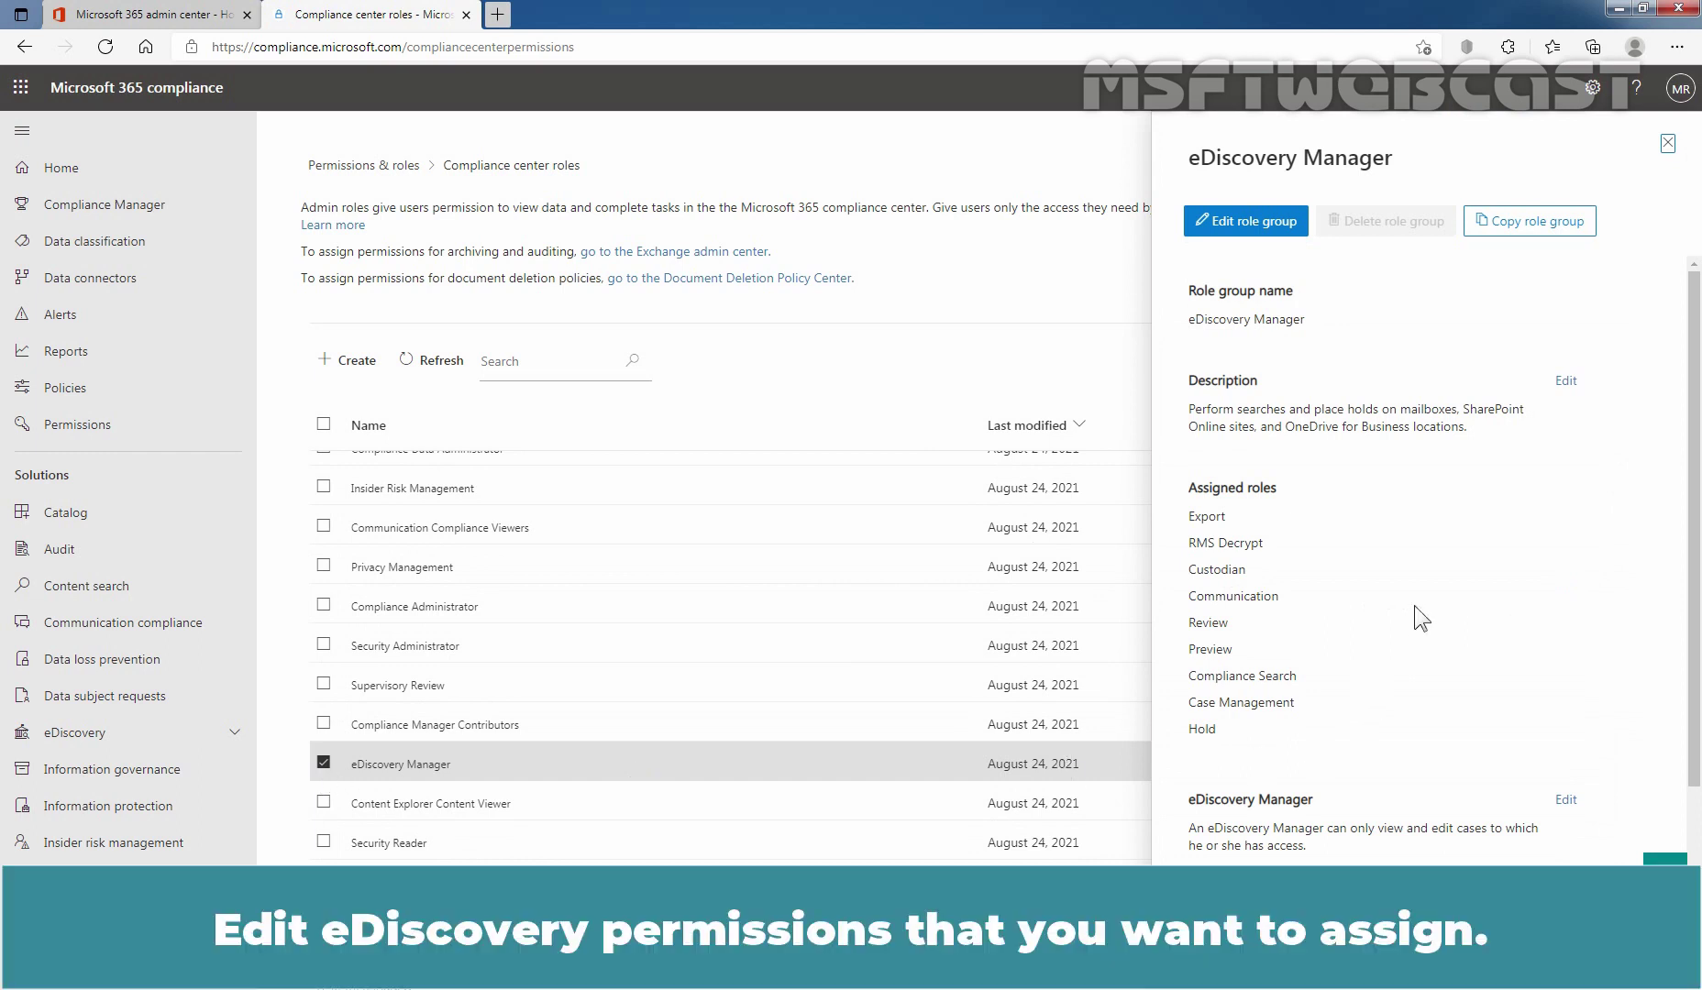
{"action": "scroll", "coordinate": [1413, 606], "scroll_direction": "down", "scroll_amount": 2}
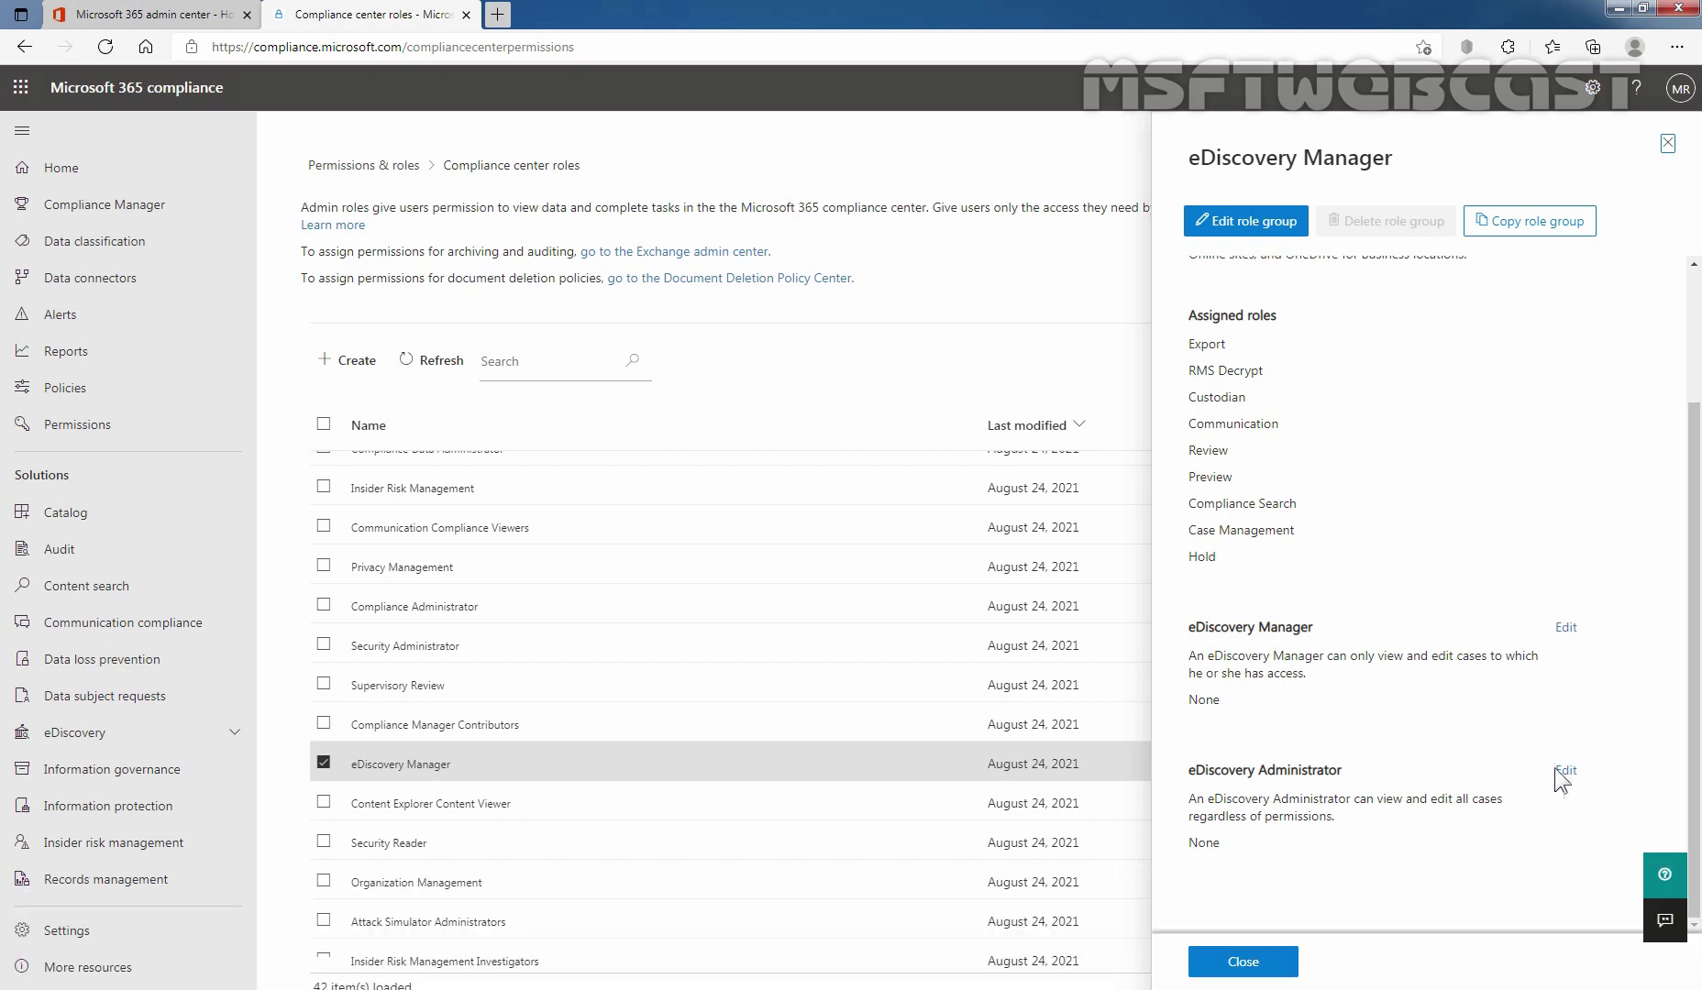
- Add the admin user under Choose eDiscovery Administrator, confirm with Done, and save the role group
{"action": "left_click", "coordinate": [1564, 770]}
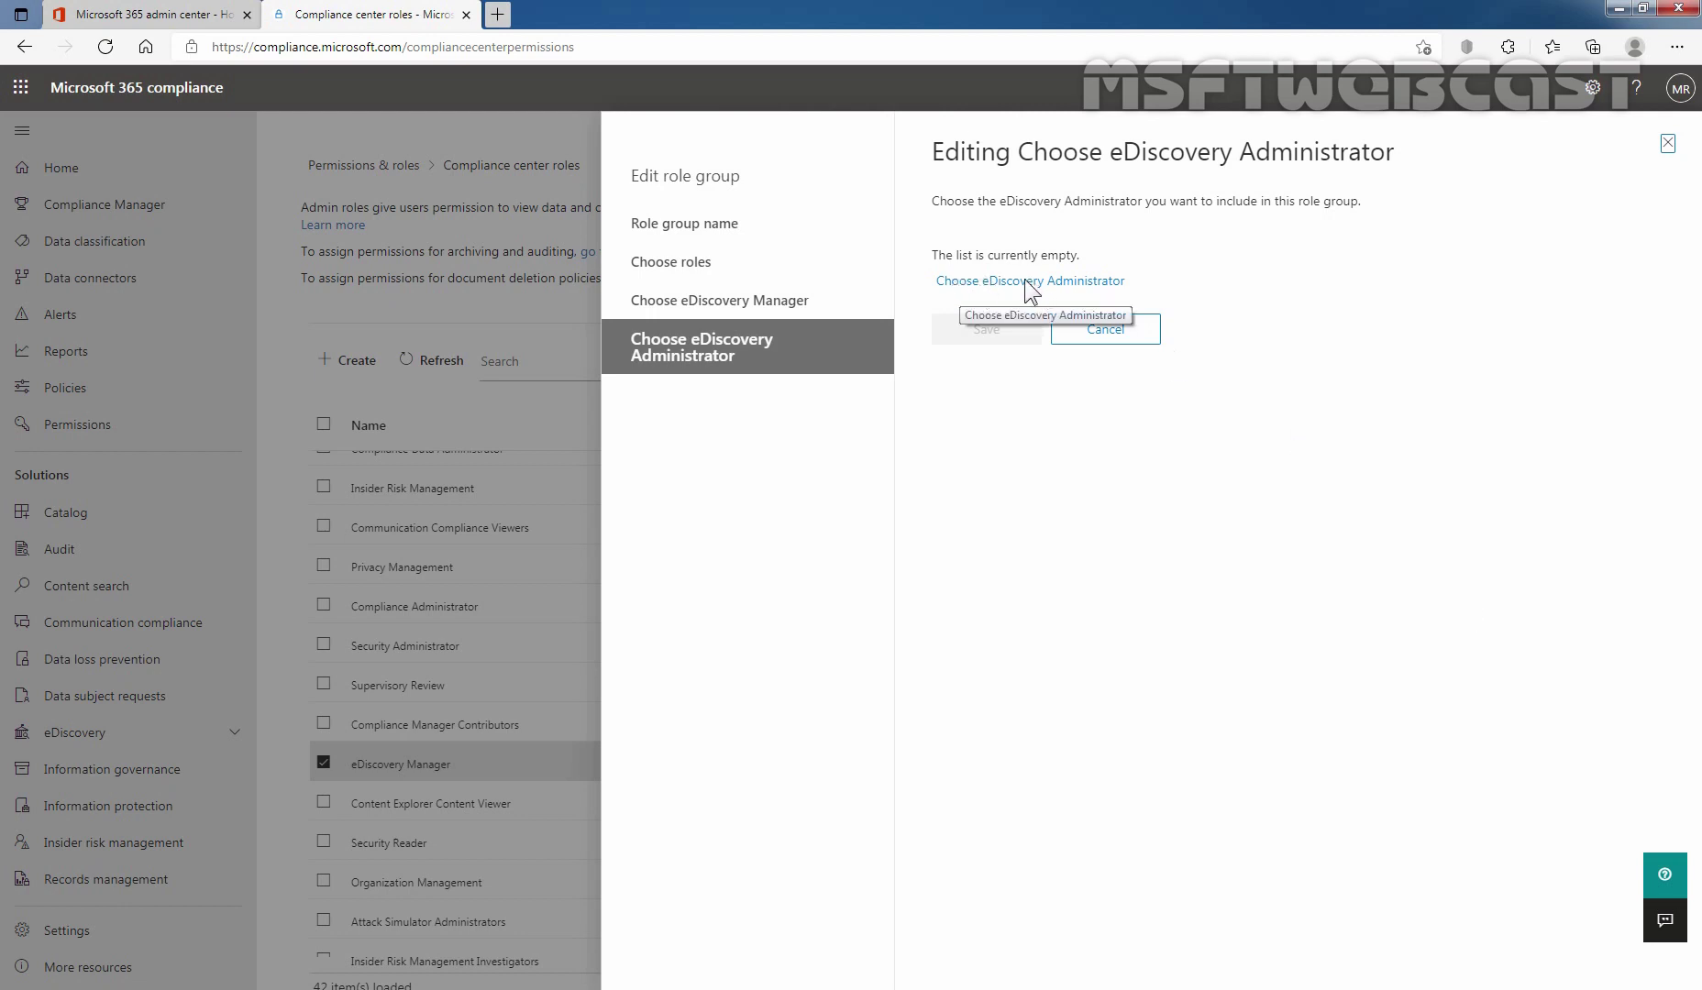
{"action": "left_click", "coordinate": [1028, 282]}
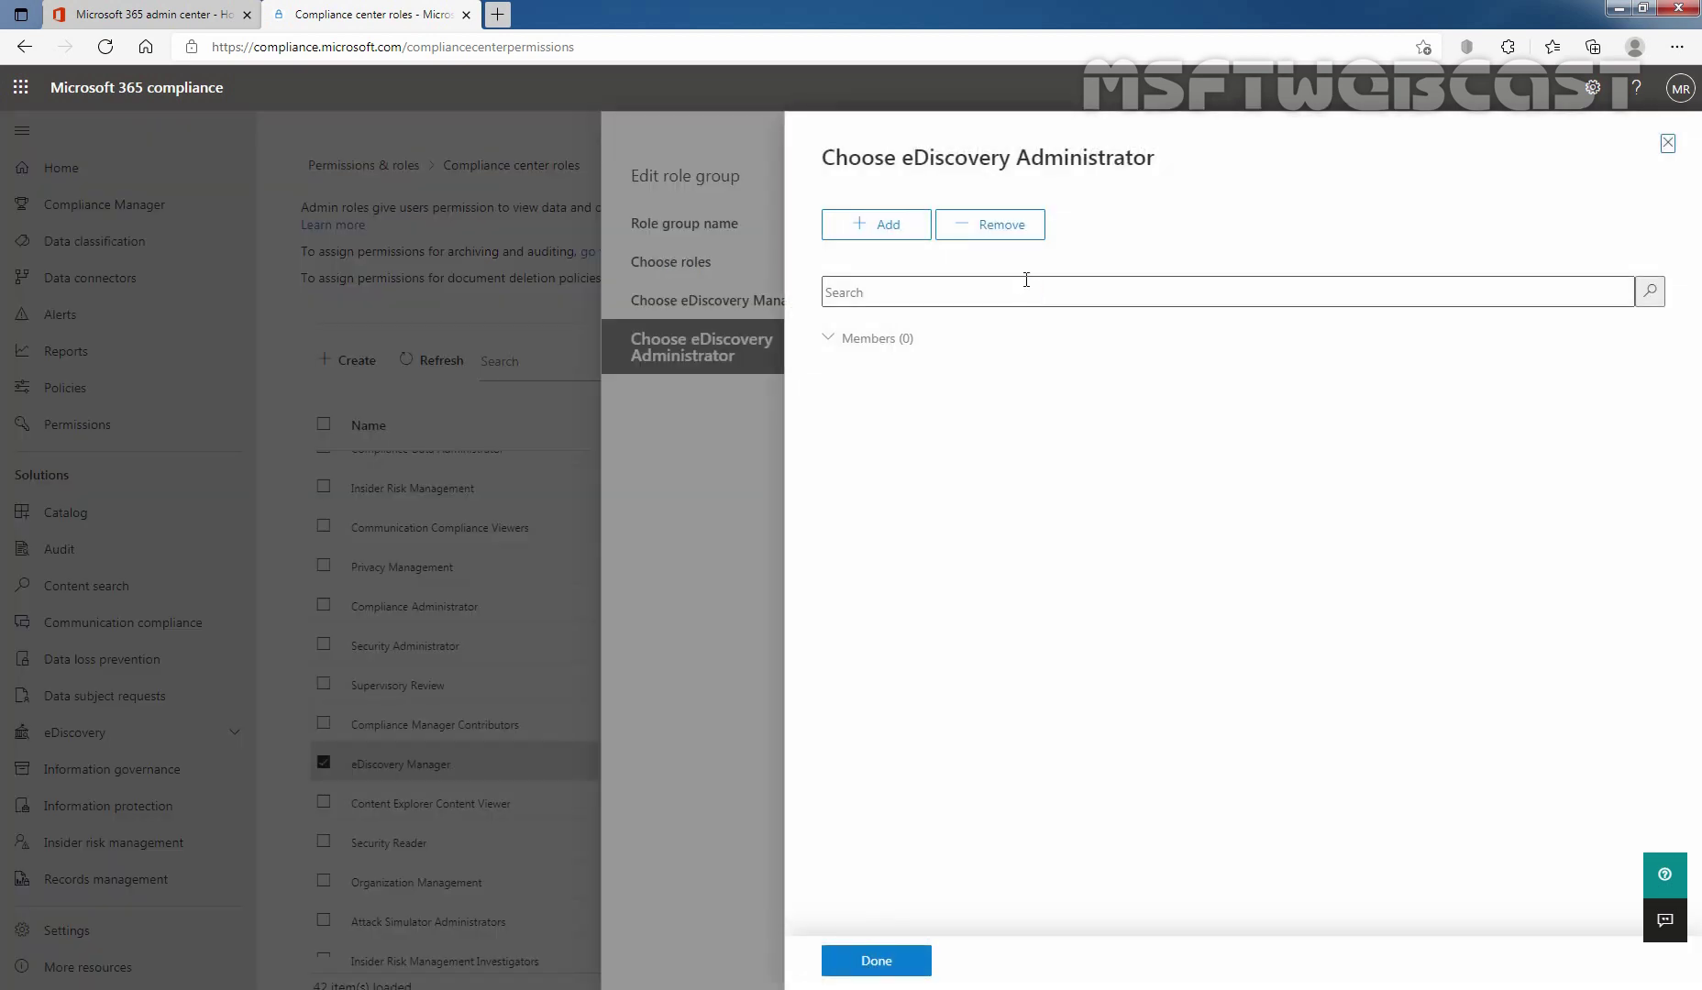
{"action": "left_click", "coordinate": [866, 229]}
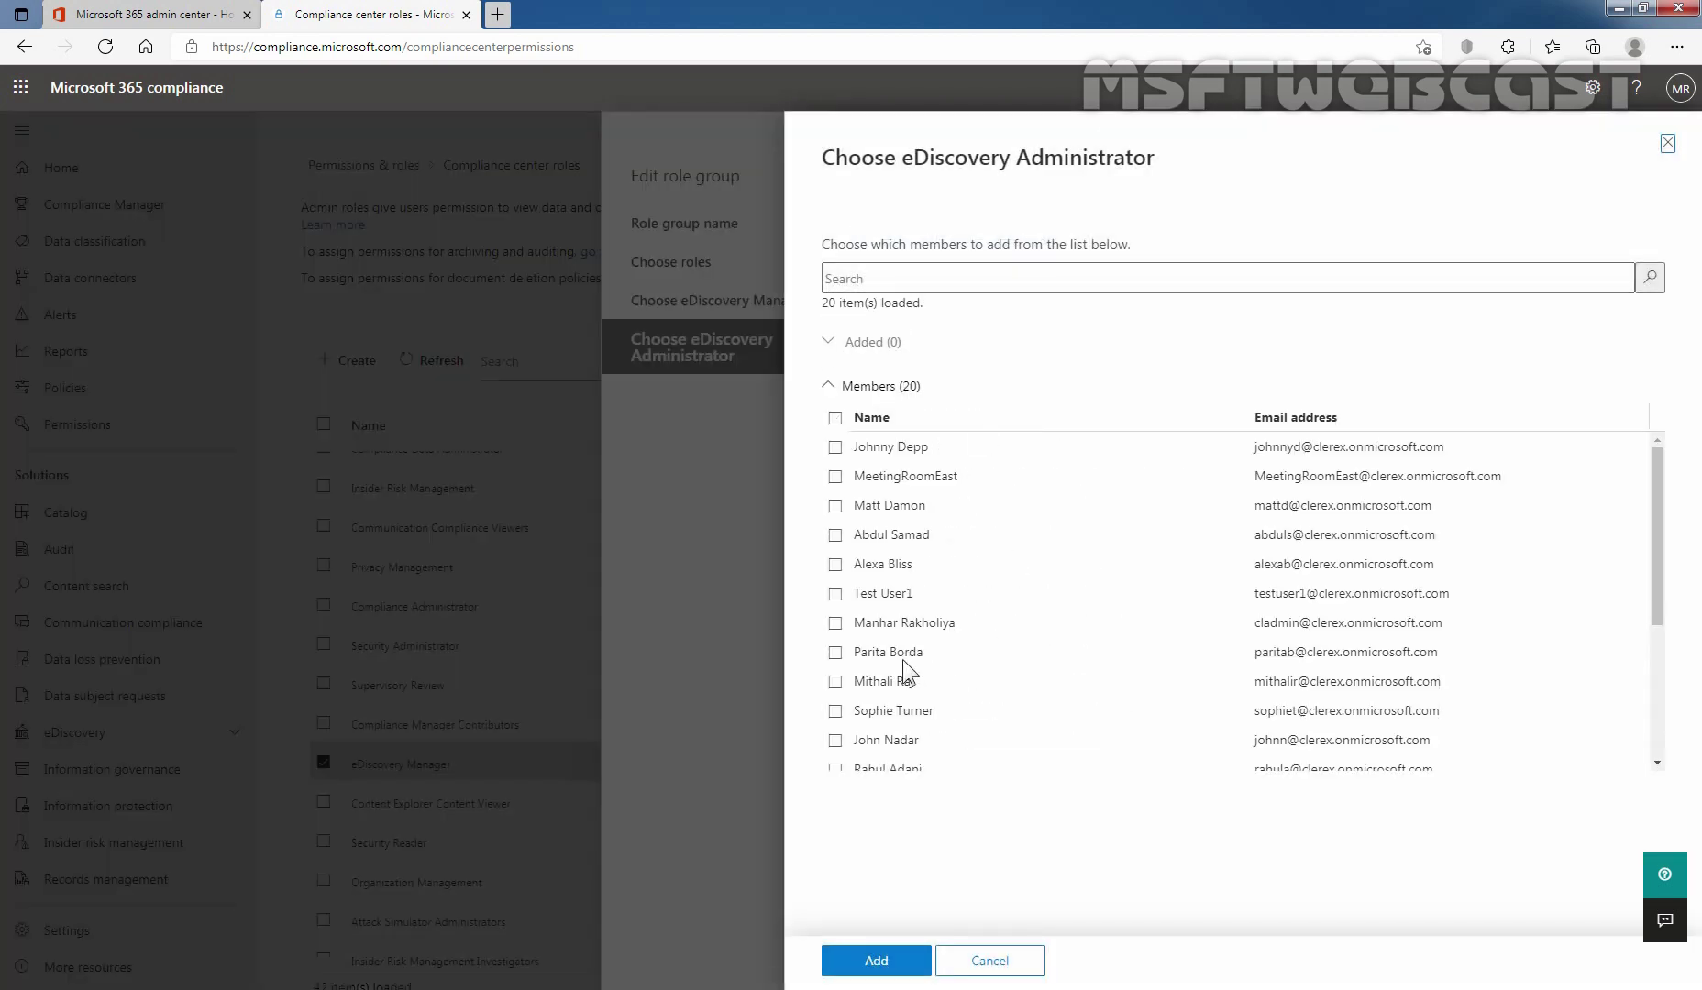
{"action": "left_click", "coordinate": [835, 624]}
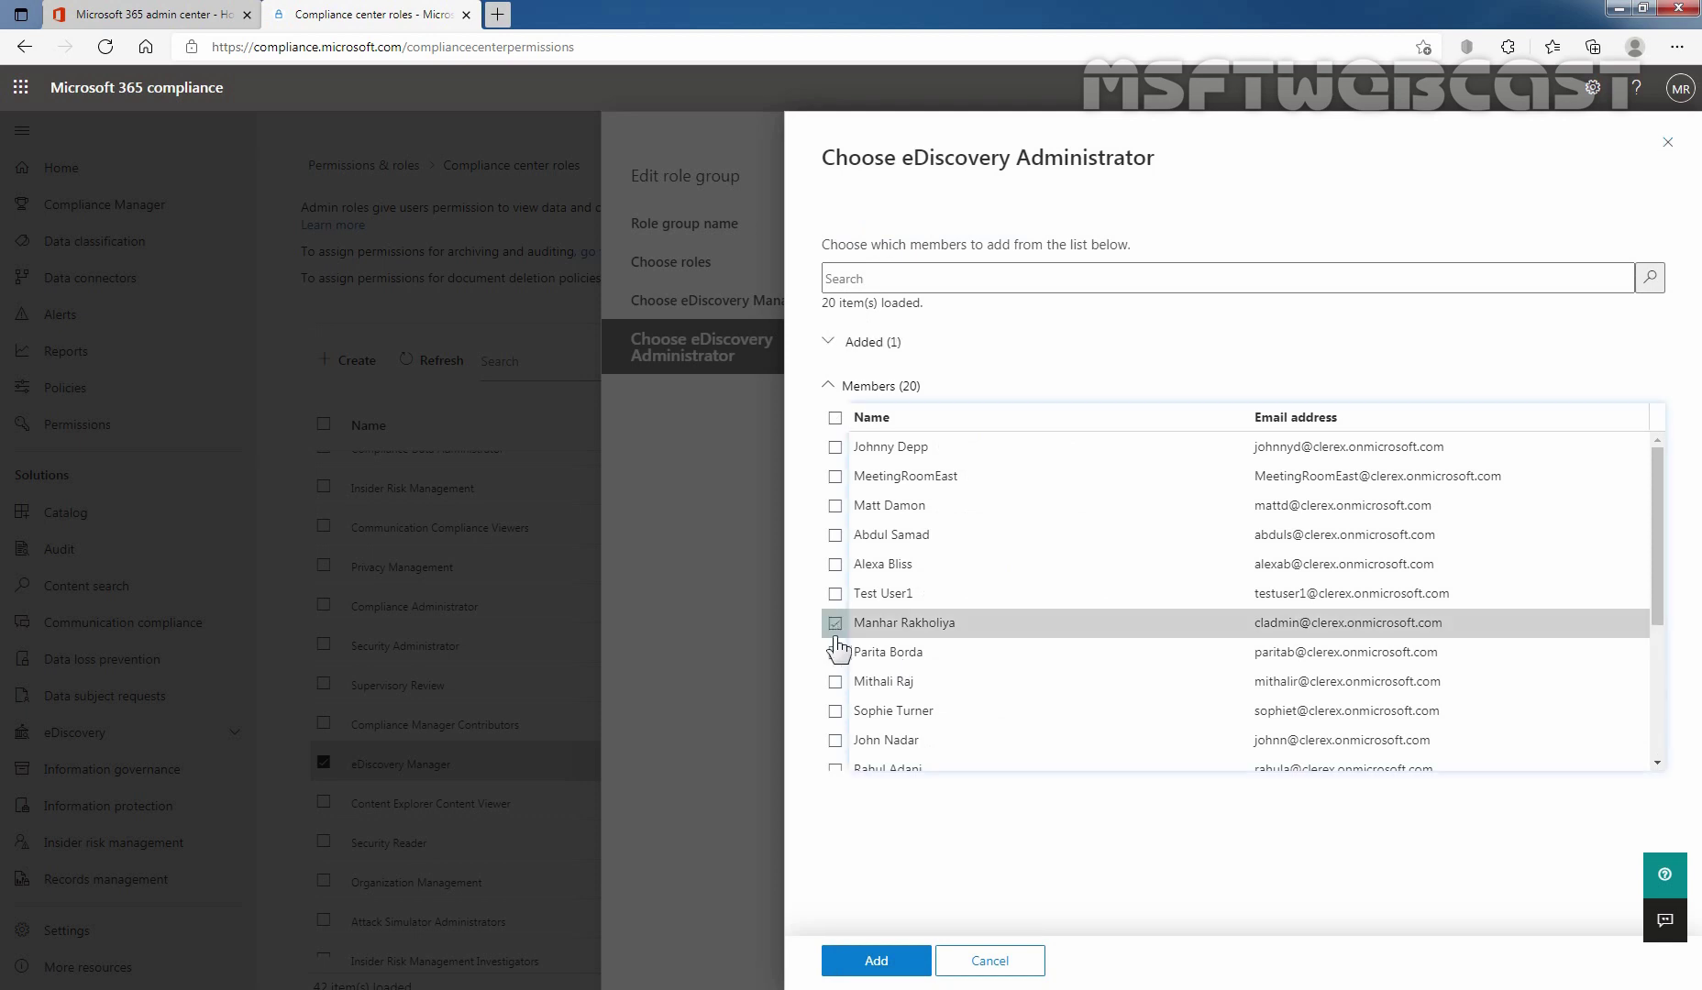
{"action": "left_click", "coordinate": [897, 963]}
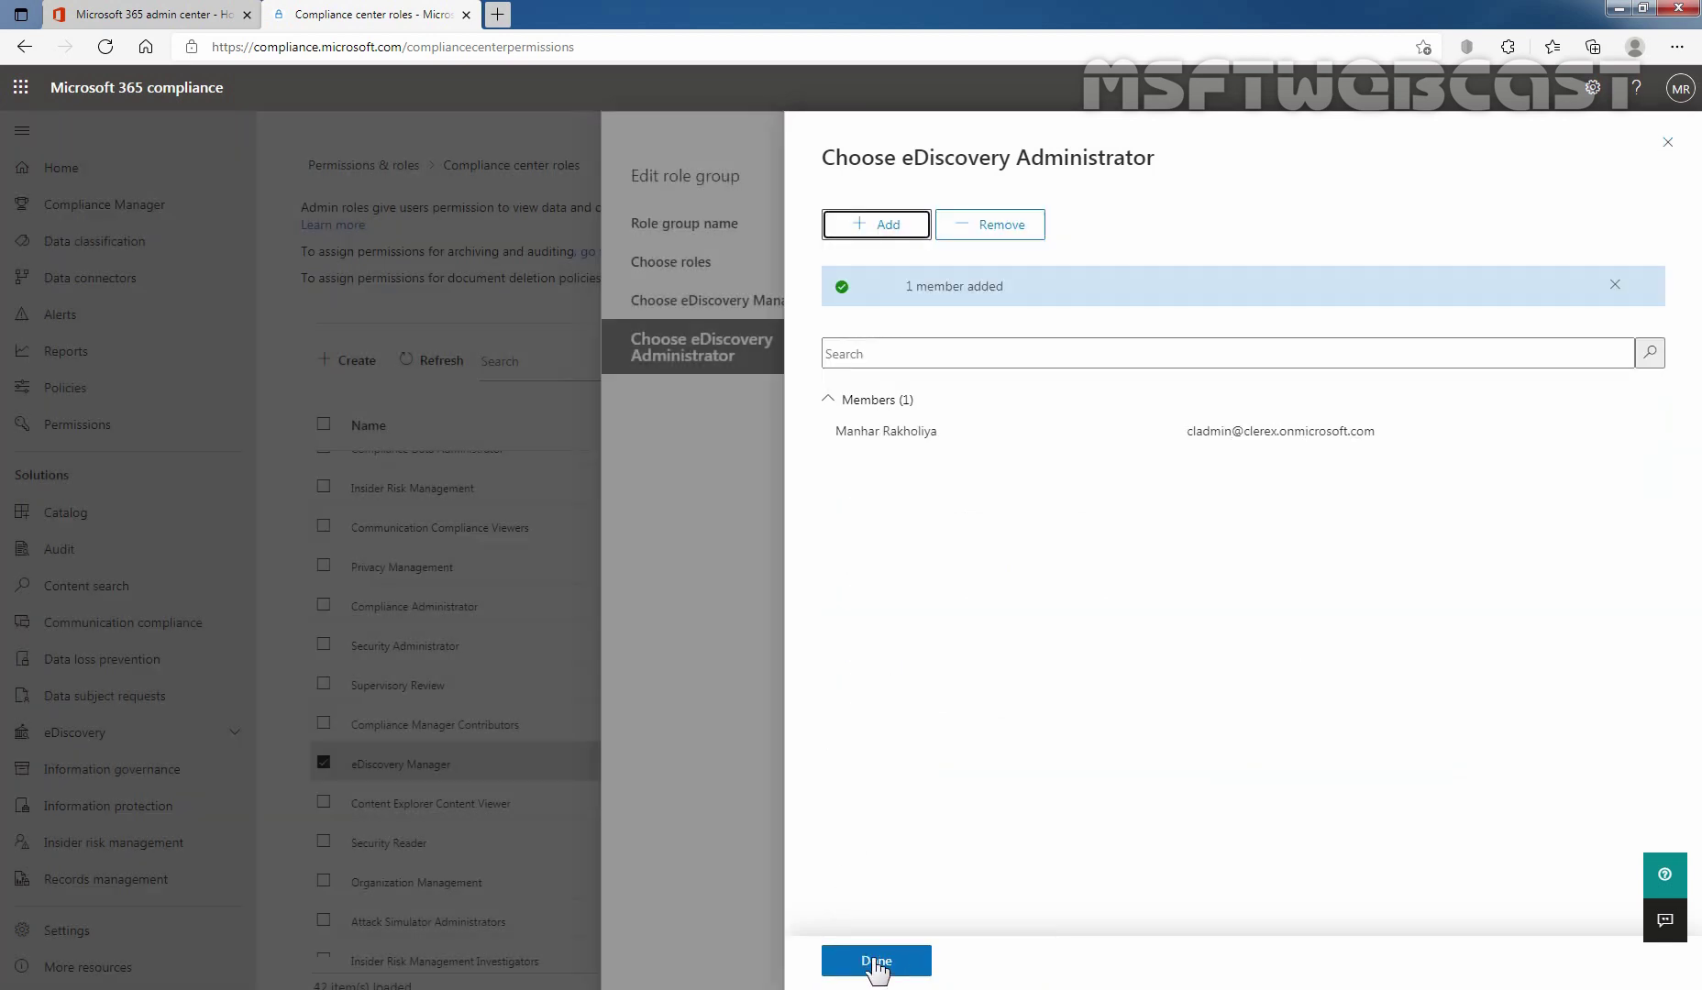
{"action": "left_click", "coordinate": [876, 961]}
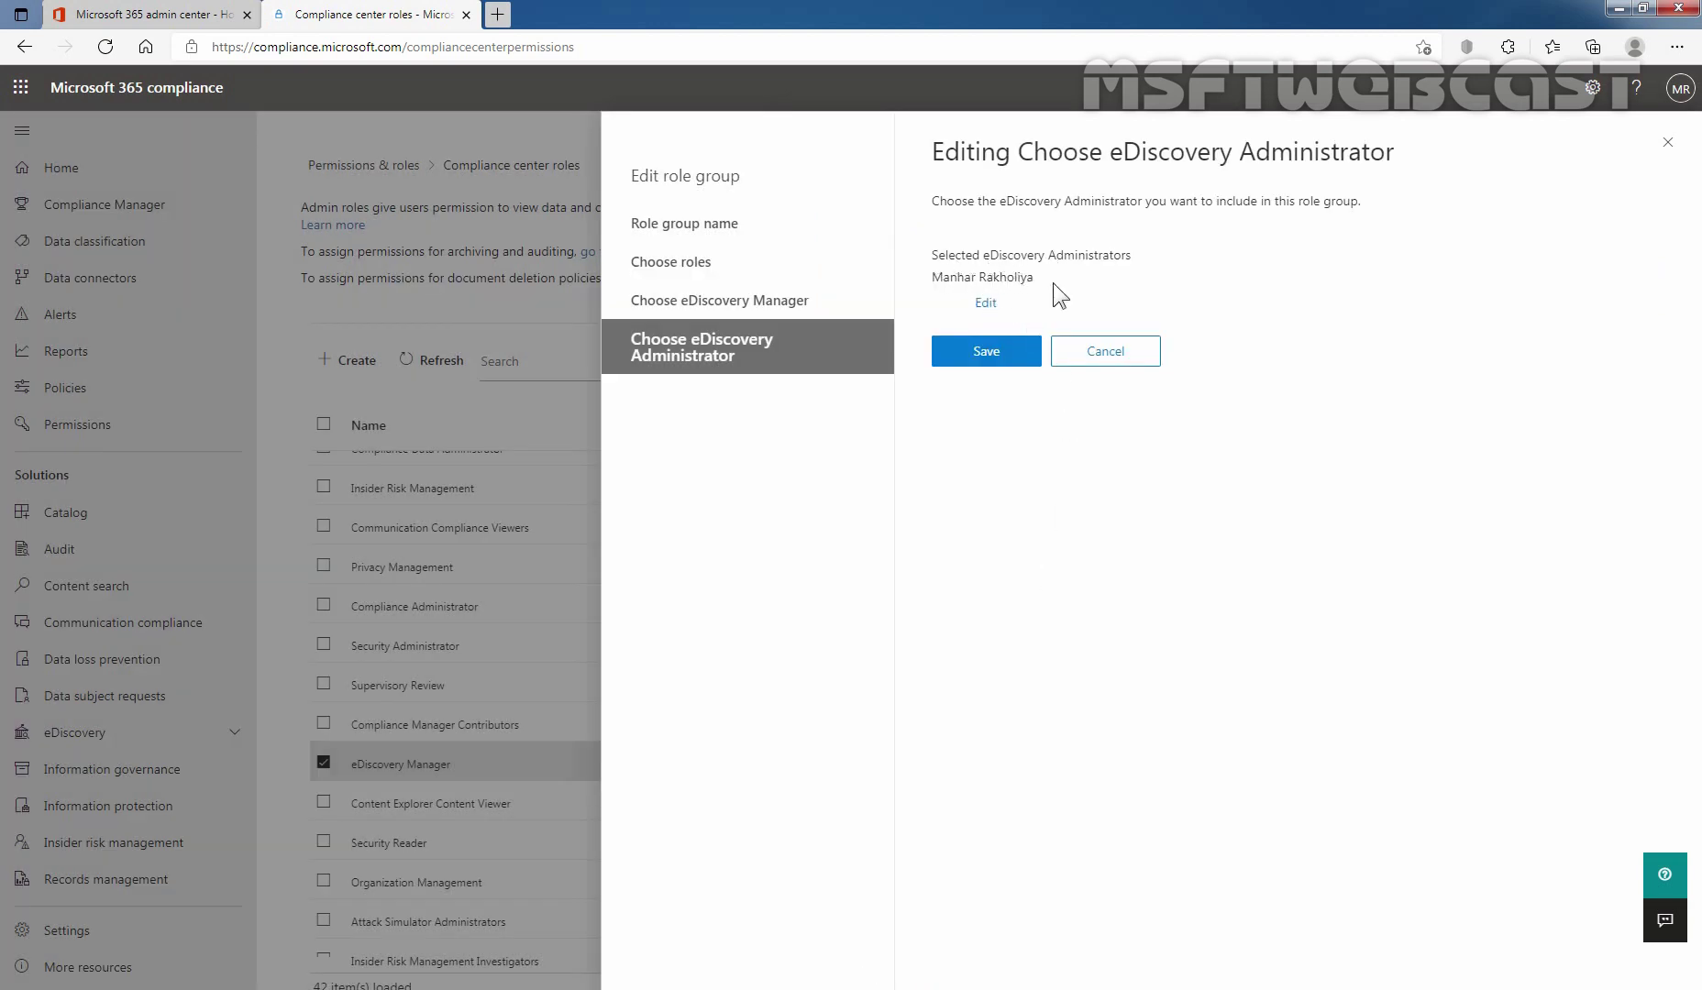
{"action": "left_click", "coordinate": [988, 360]}
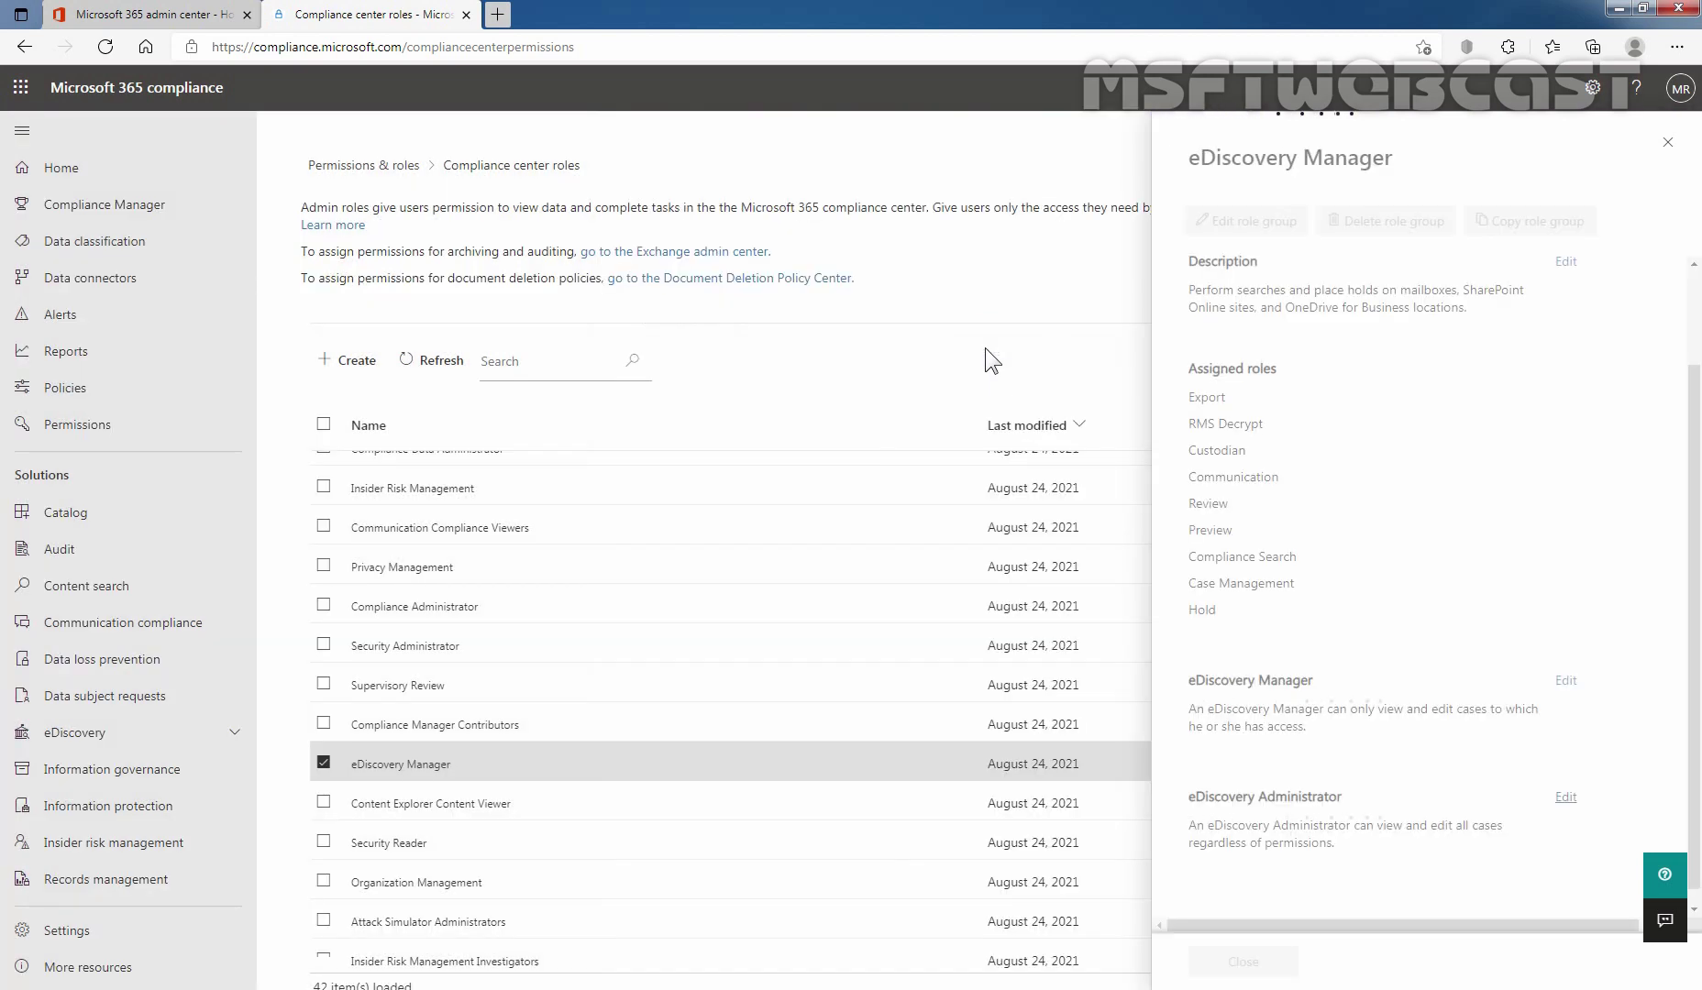
{"action": "scroll", "coordinate": [1367, 714], "scroll_direction": "down", "scroll_amount": 1}
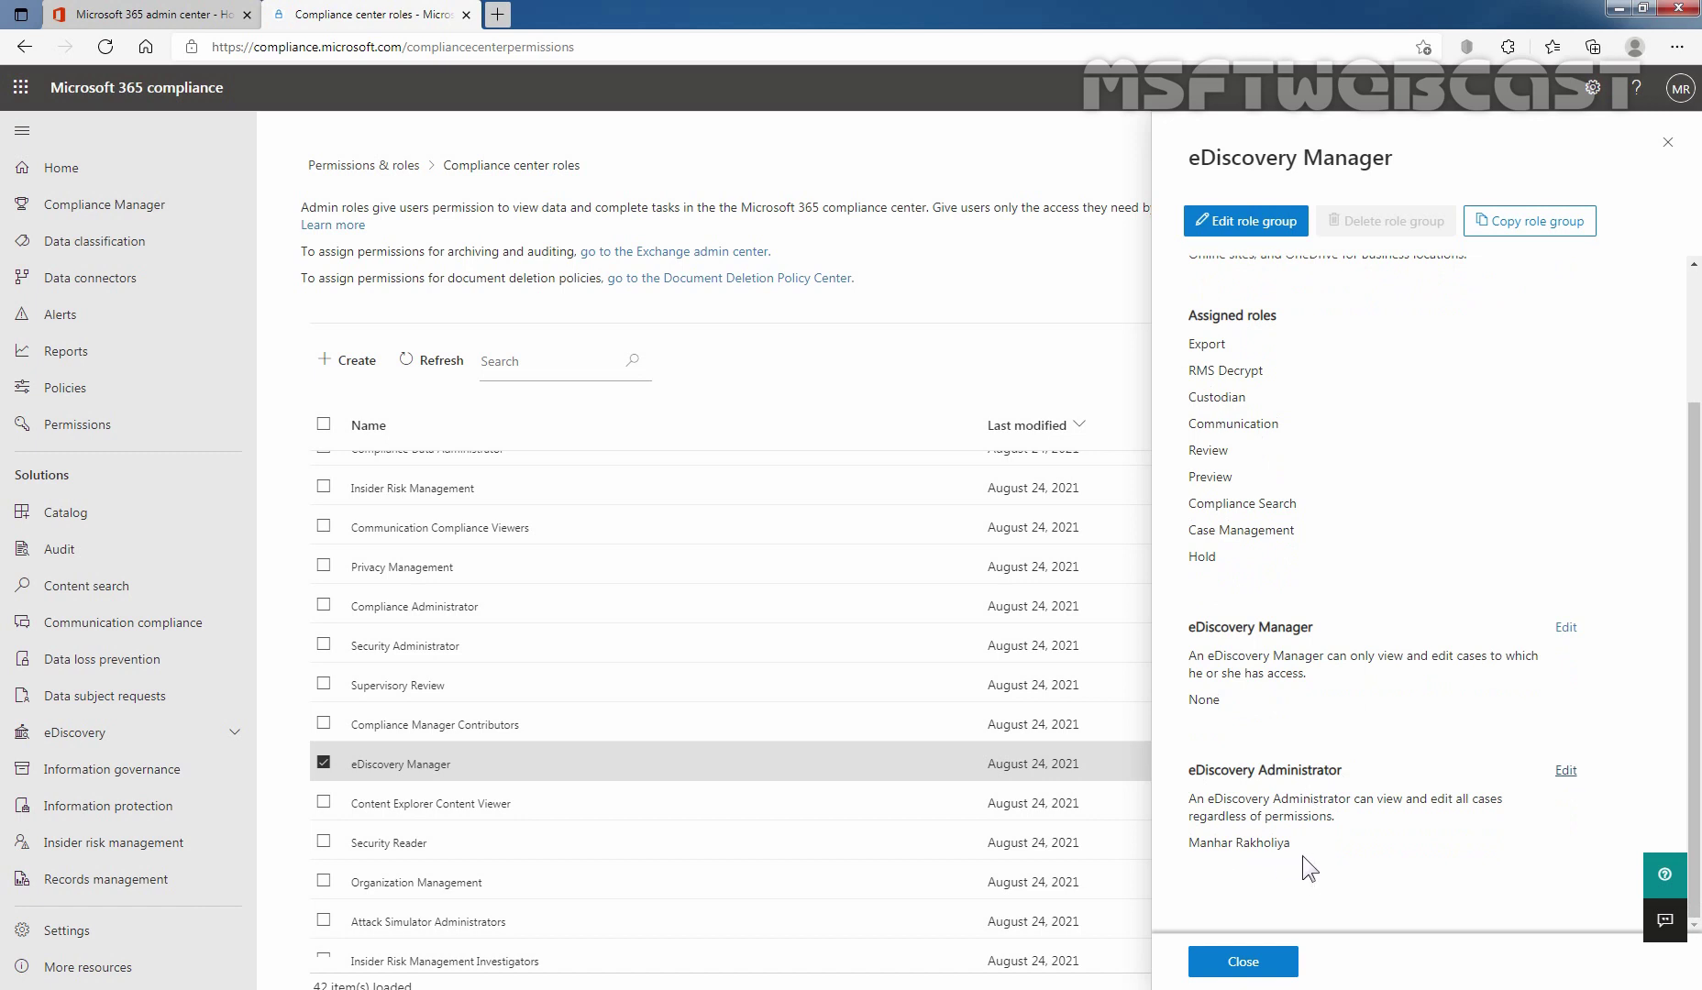
- Close the role group panel and compliance tab, sign out, and keep only a new blank tab
{"action": "left_click", "coordinate": [1247, 965]}
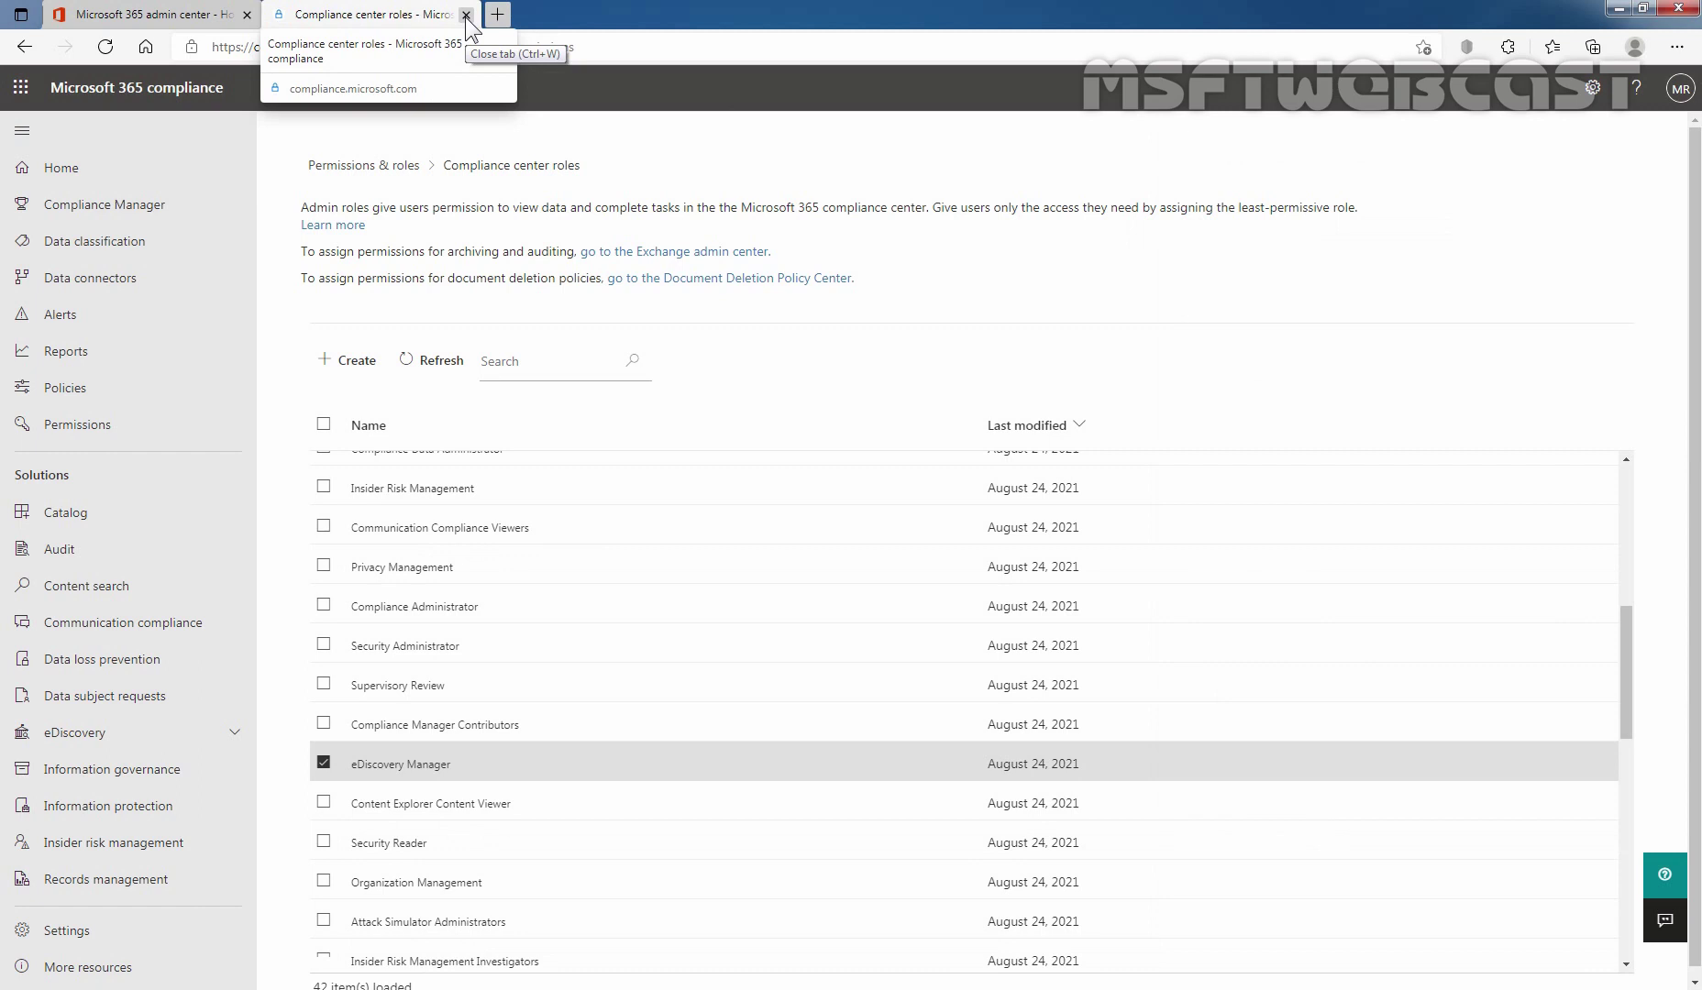
{"action": "left_click", "coordinate": [465, 15]}
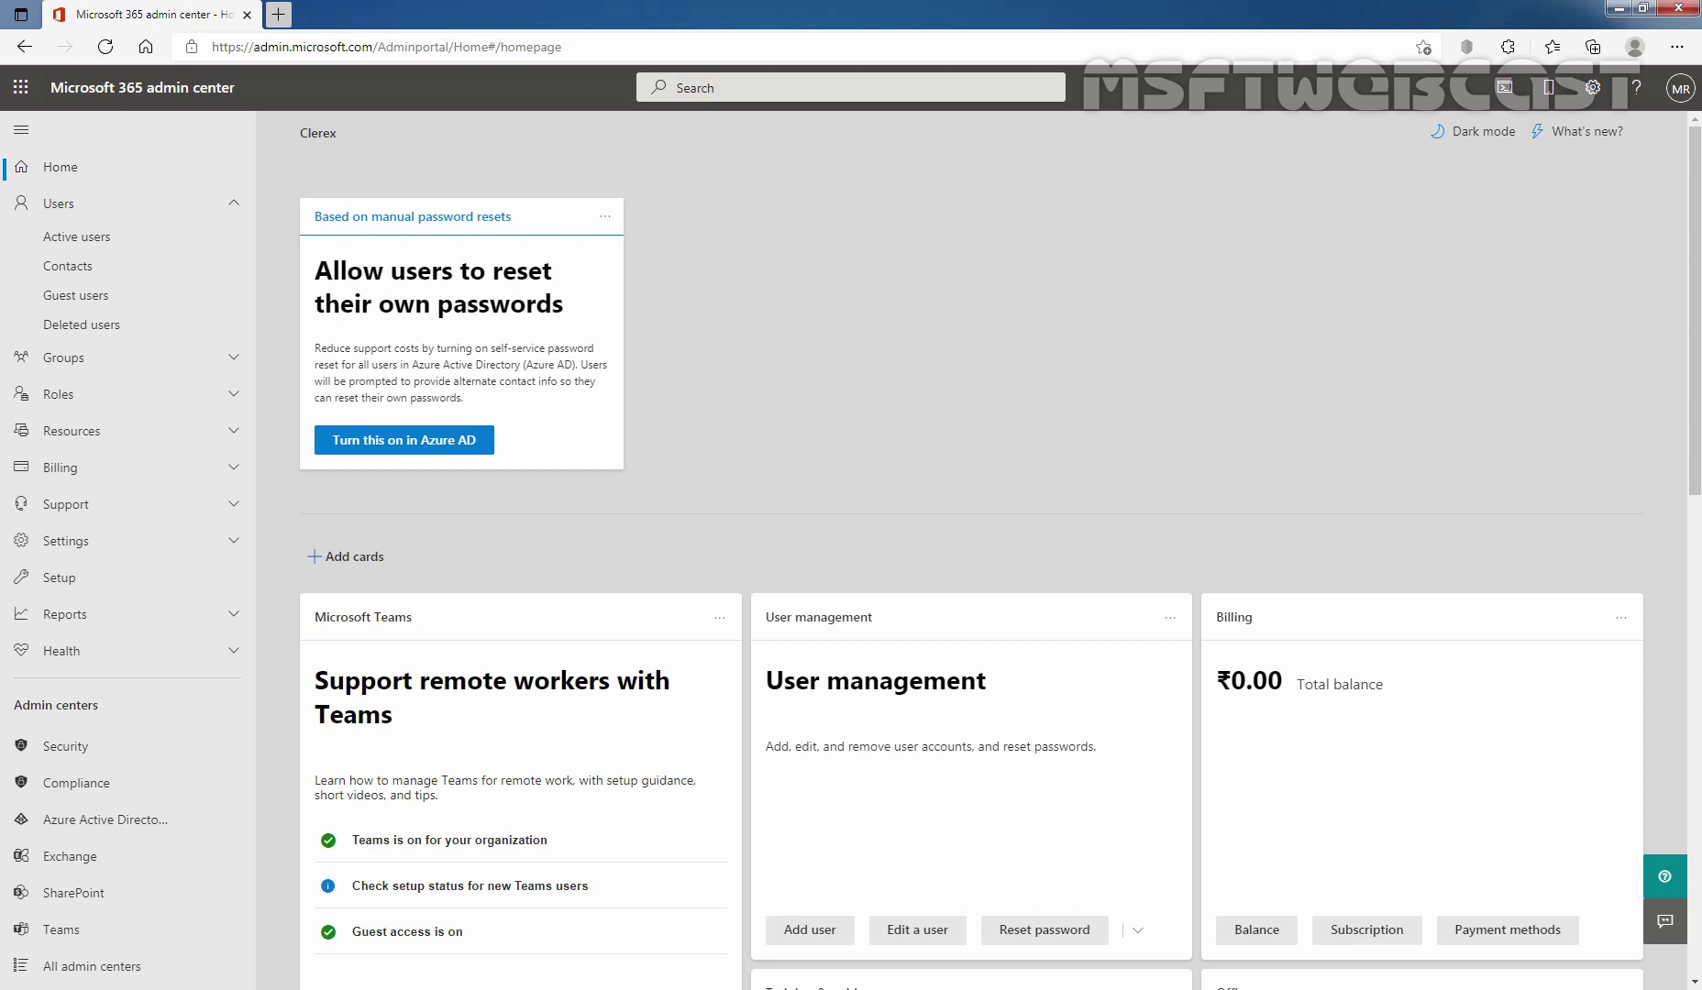
{"action": "left_click", "coordinate": [1683, 92]}
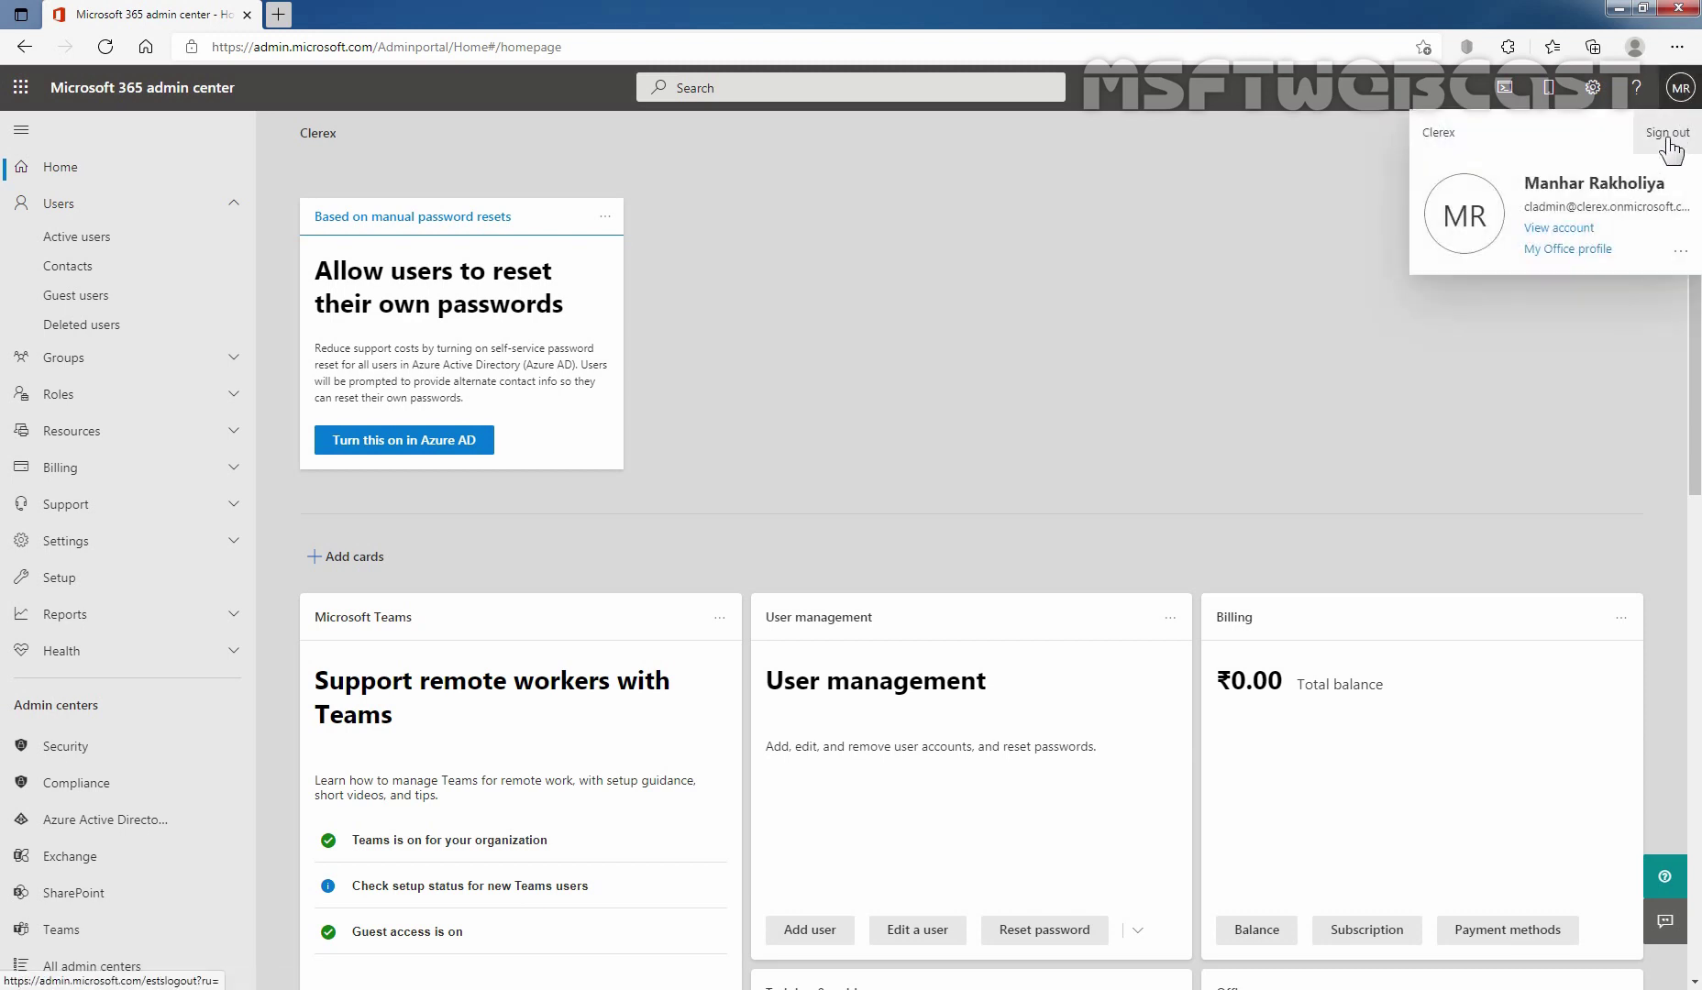
{"action": "left_click", "coordinate": [1668, 134]}
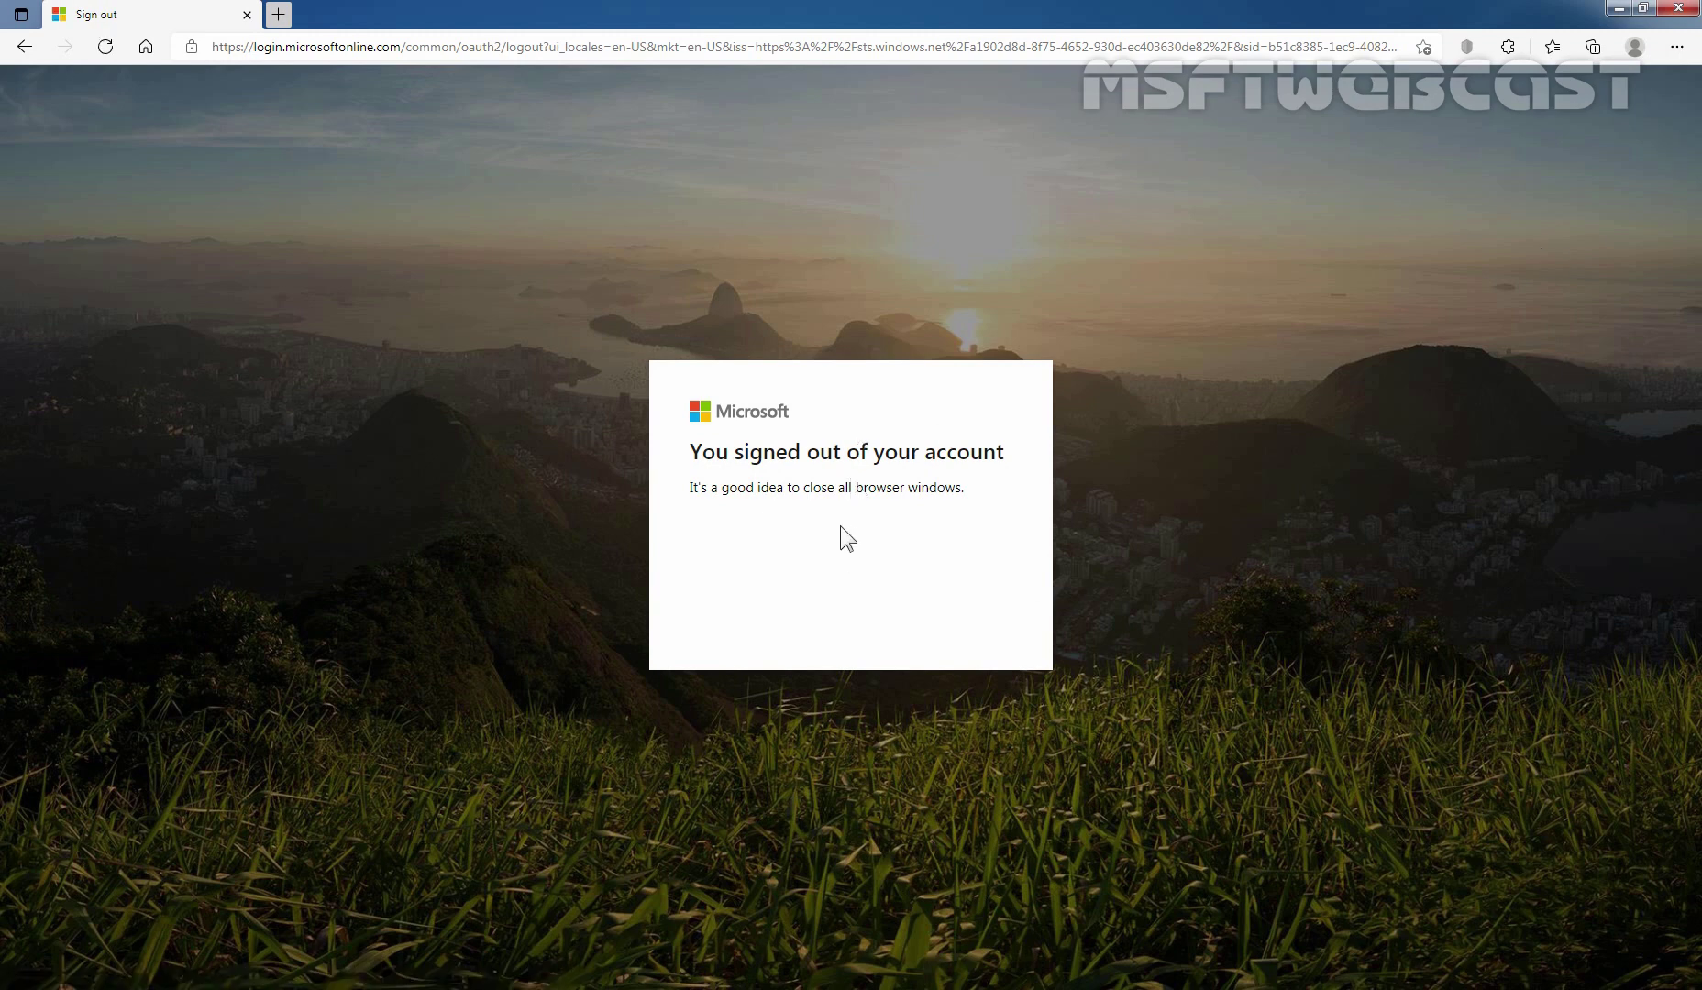
{"action": "left_click", "coordinate": [278, 15]}
{"action": "left_click", "coordinate": [247, 14]}
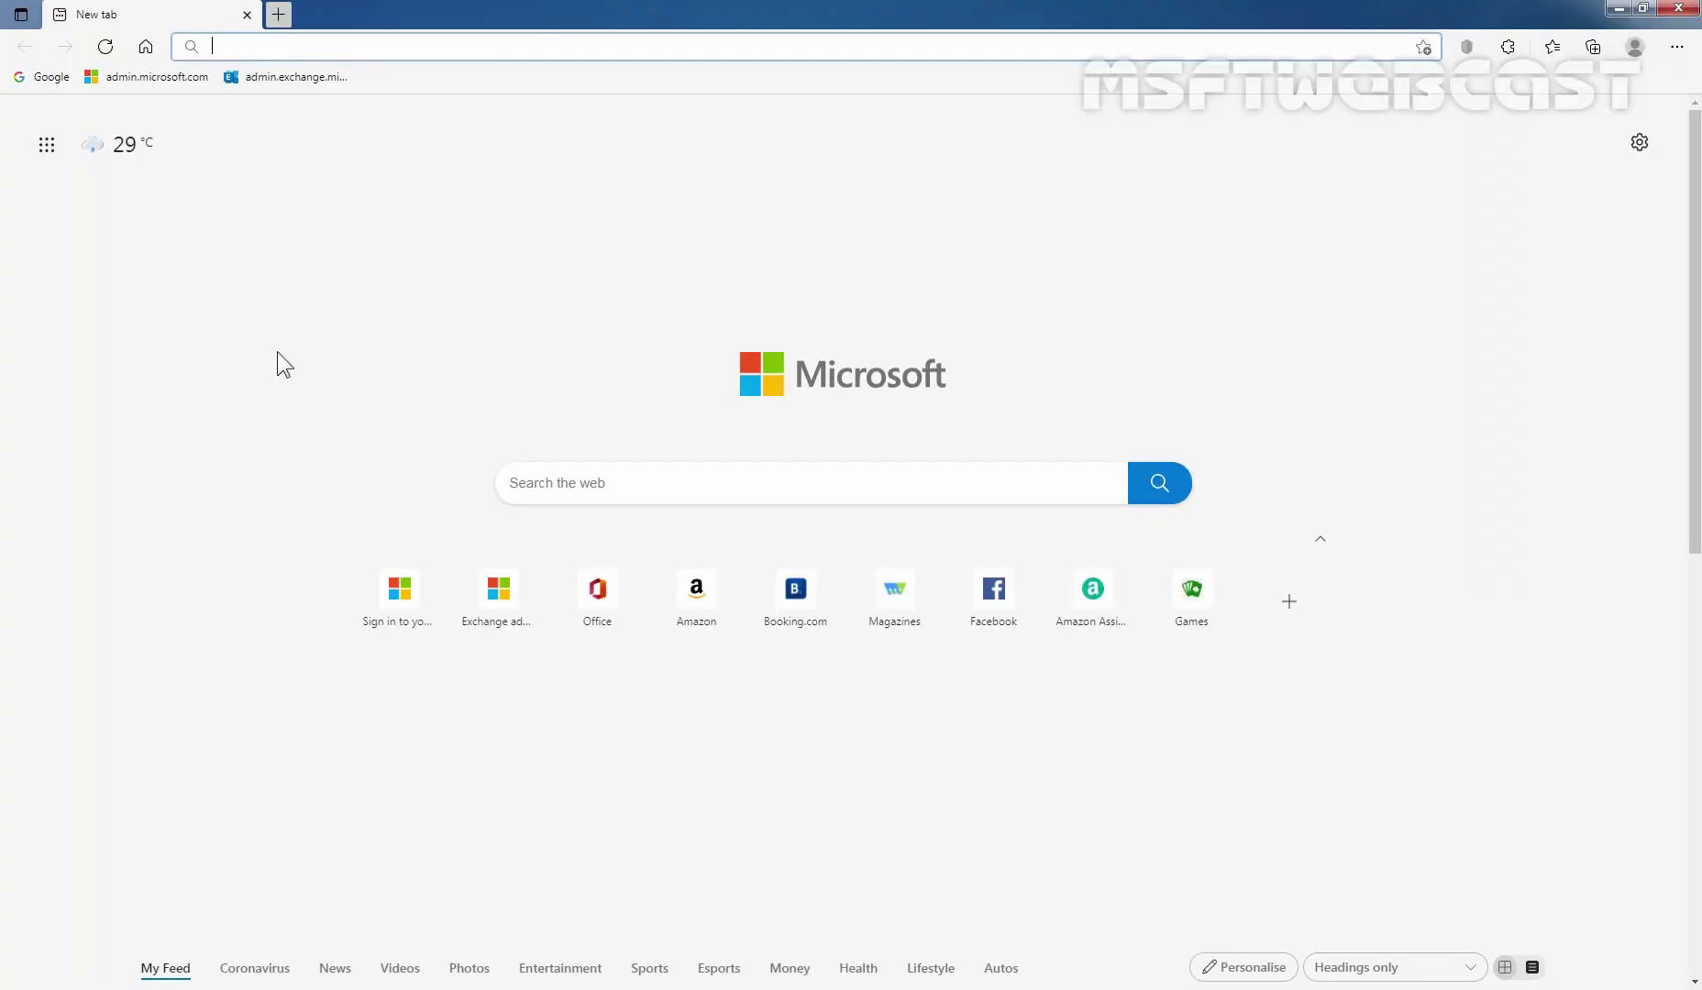
- Sign in to admin.microsoft.com with the admin account and open Compliance from the expanded navigation
{"action": "left_click", "coordinate": [141, 79]}
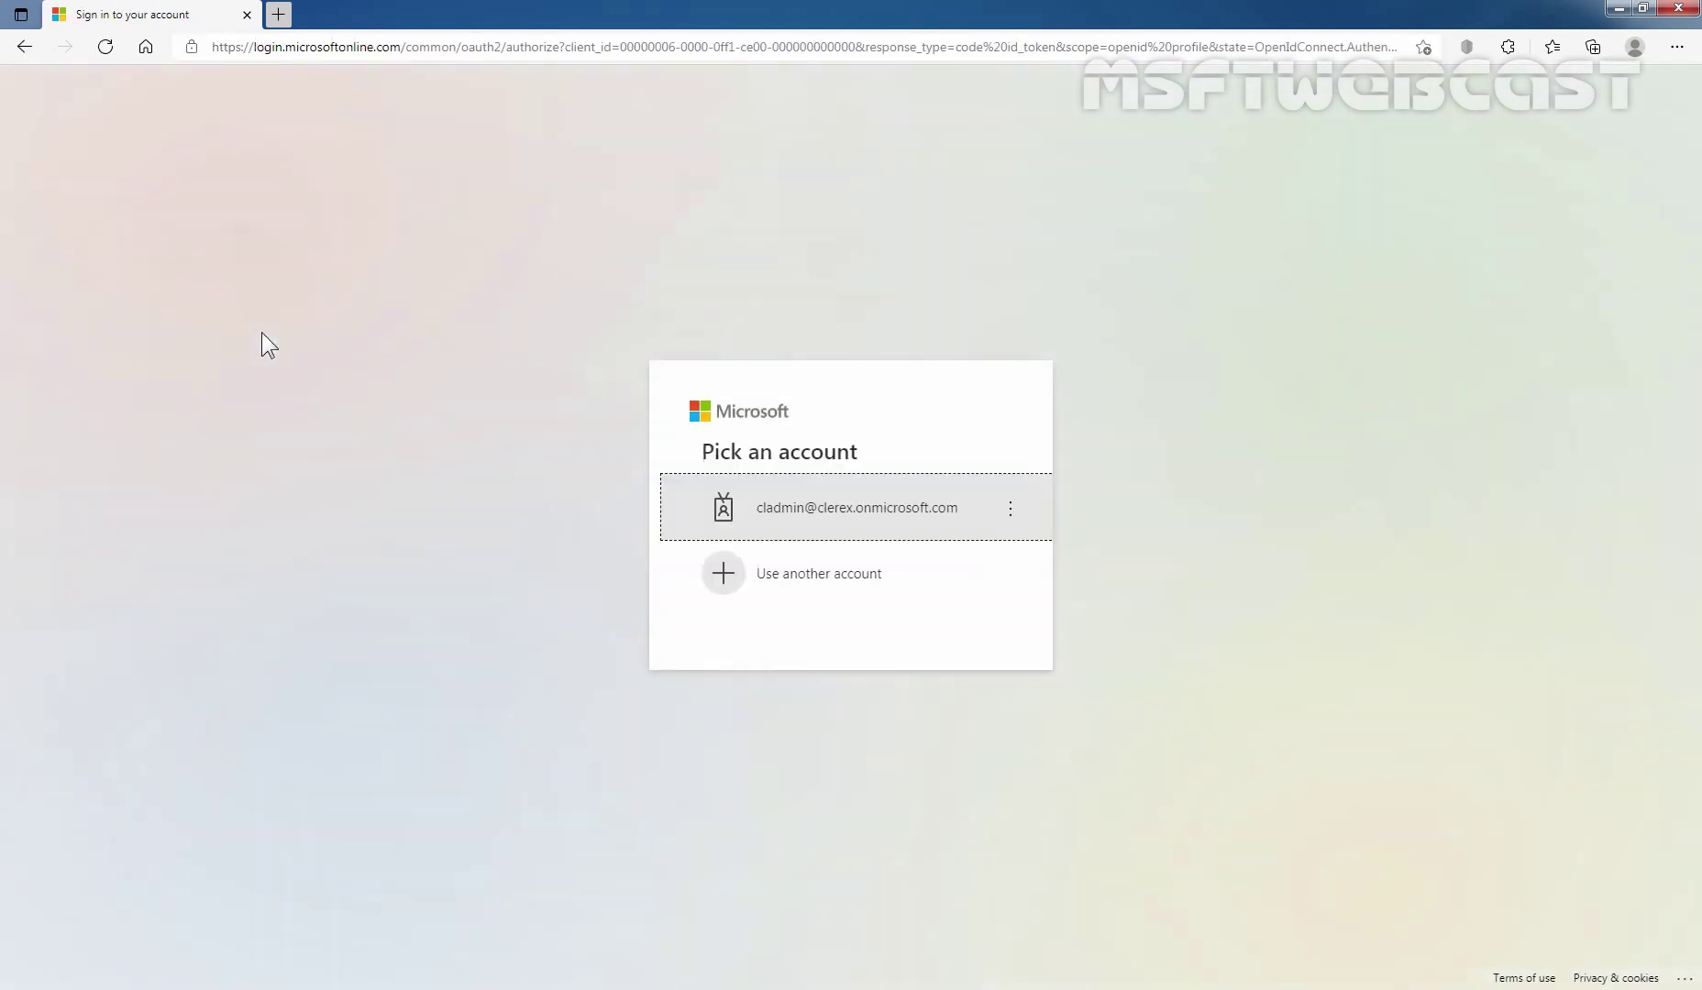
{"action": "left_click", "coordinate": [813, 499]}
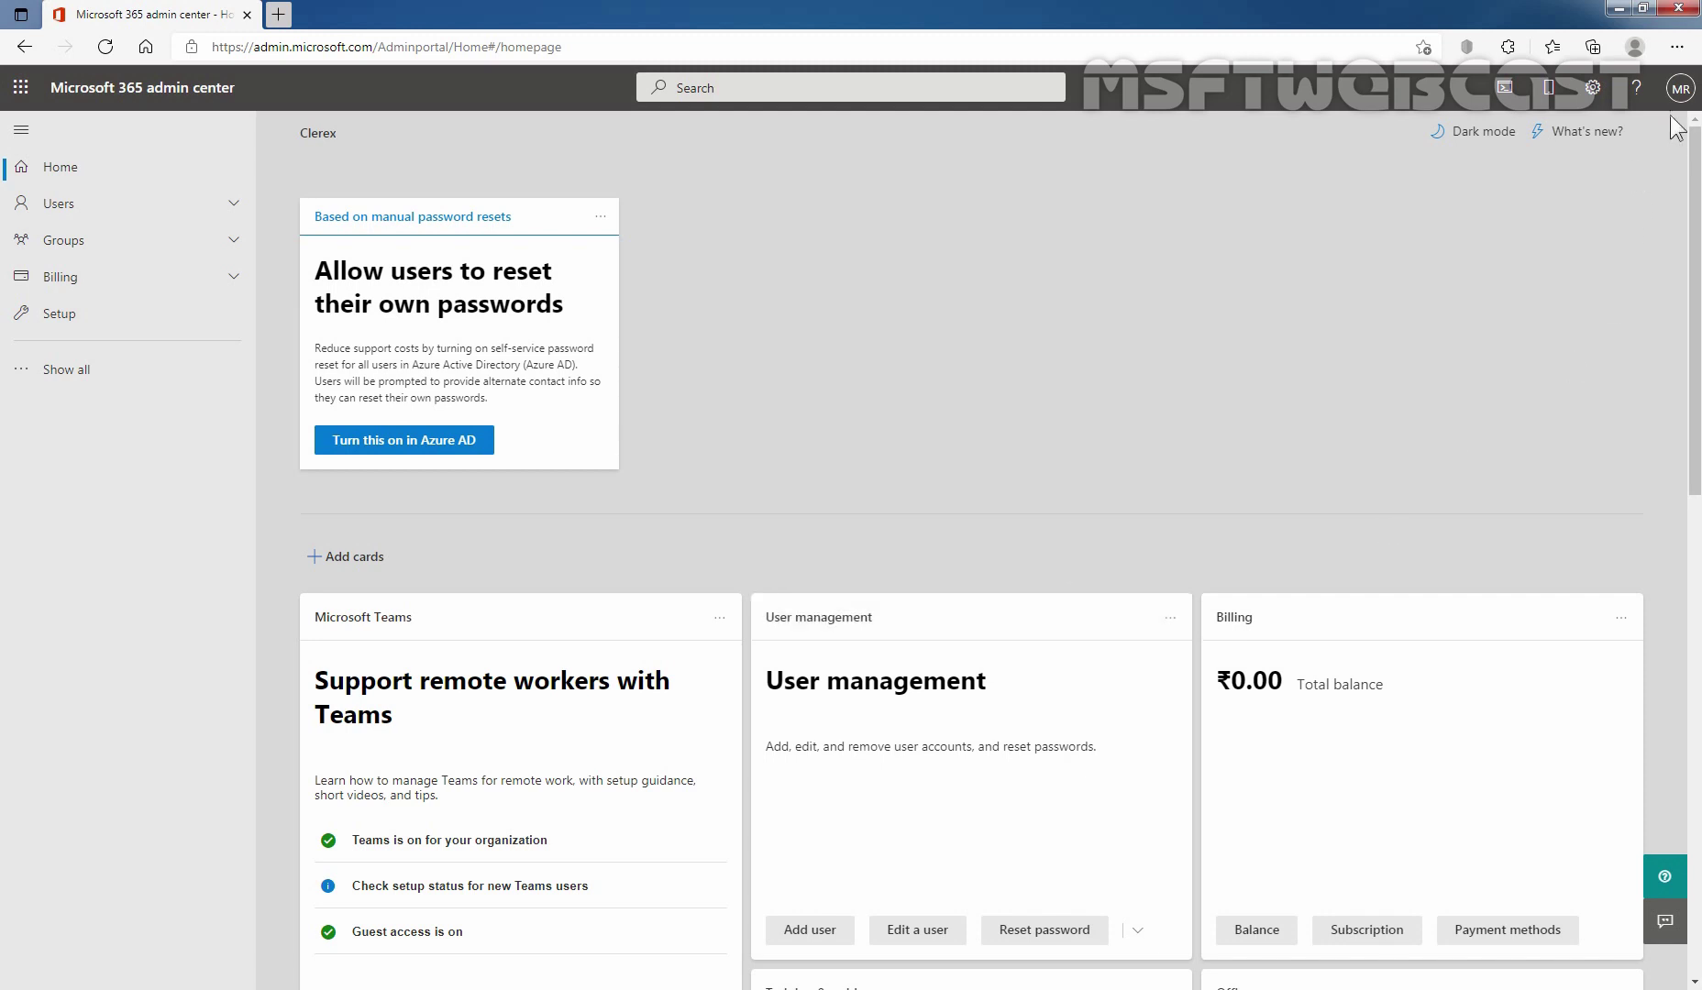
{"action": "left_click", "coordinate": [1680, 88]}
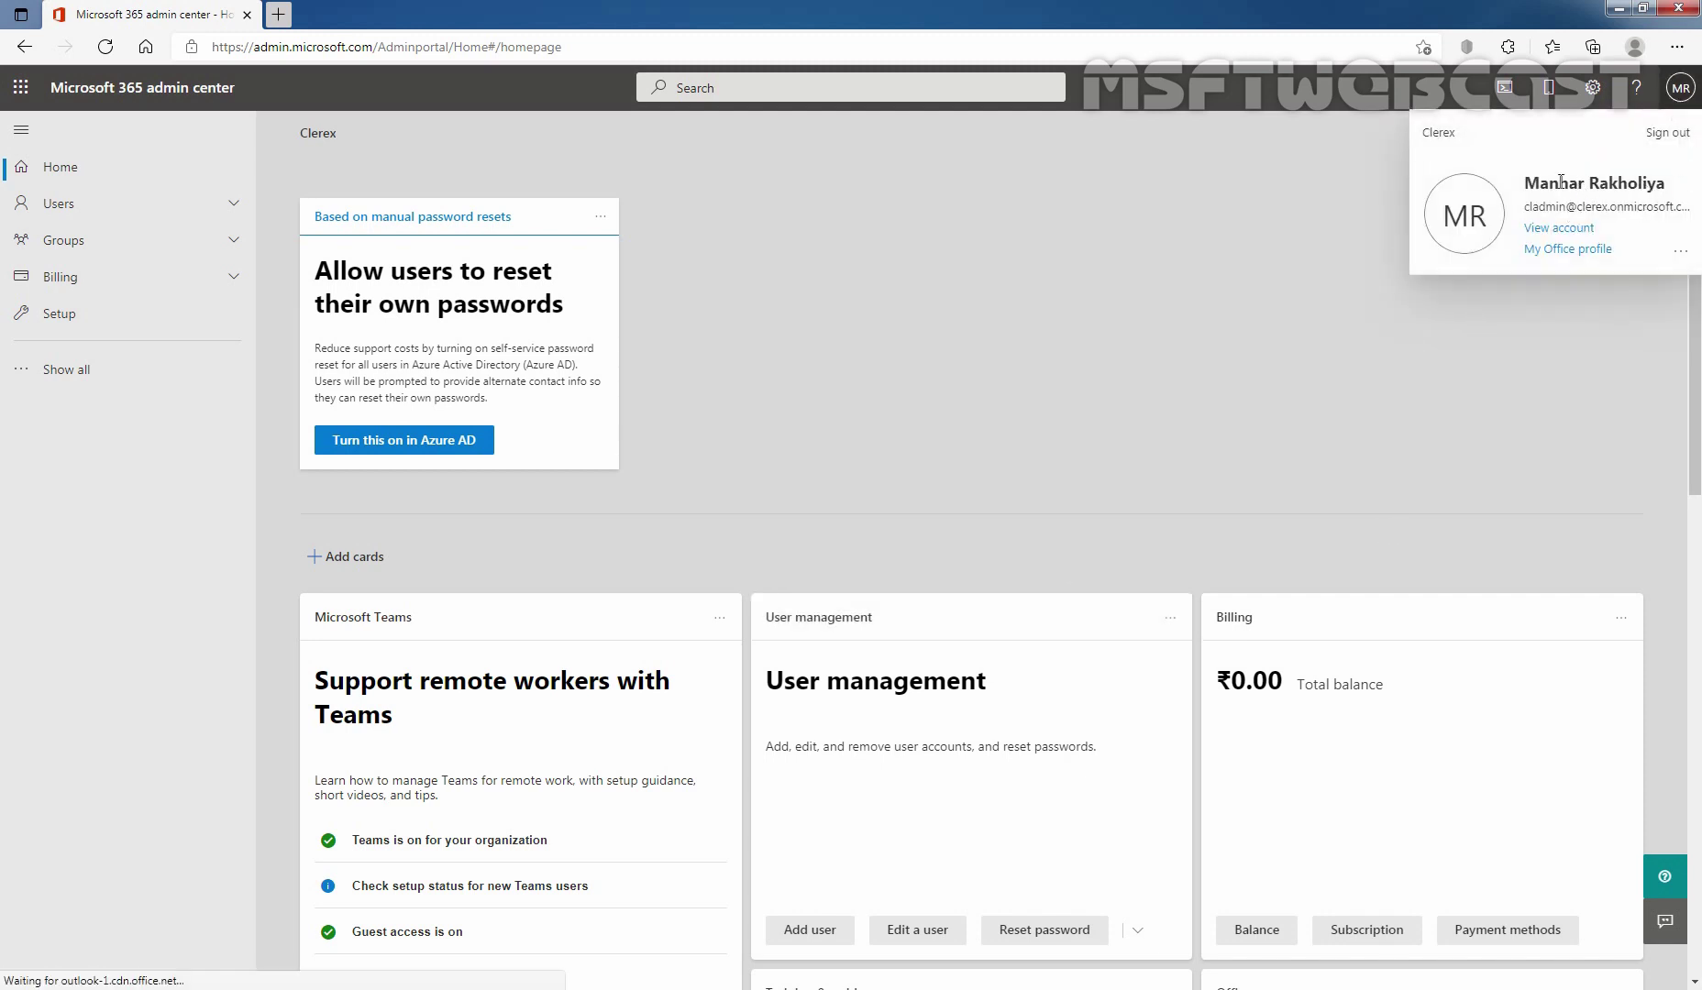
{"action": "left_click", "coordinate": [1091, 400]}
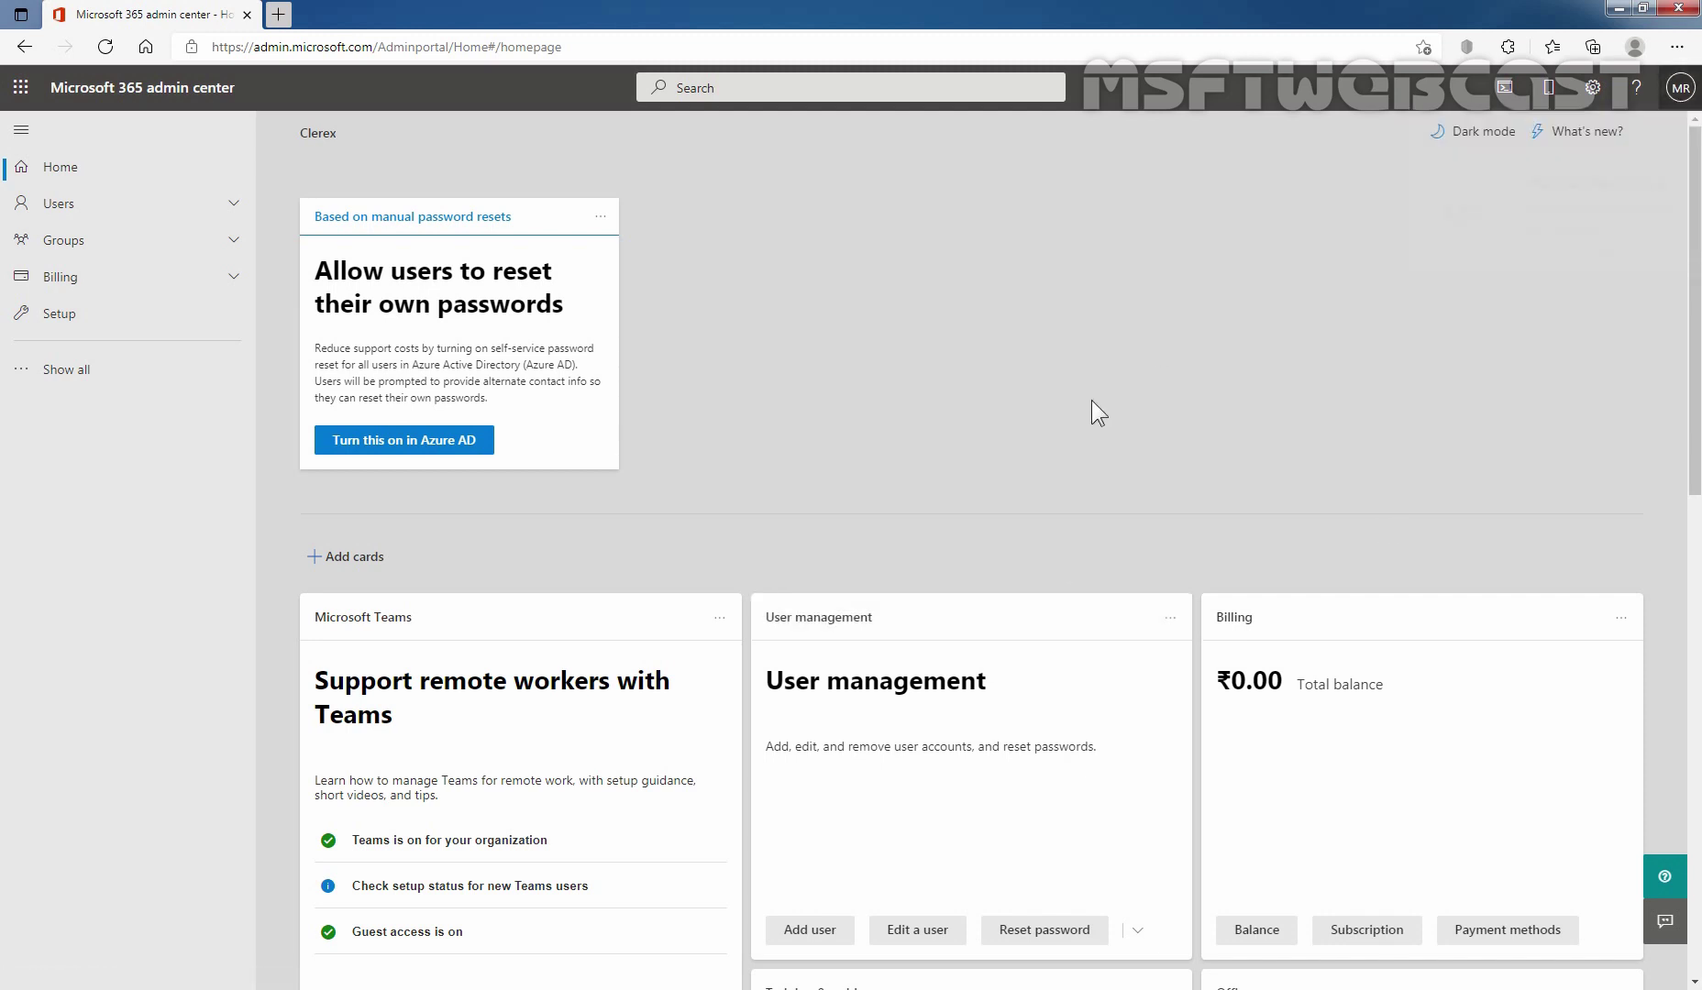
{"action": "left_click", "coordinate": [77, 370]}
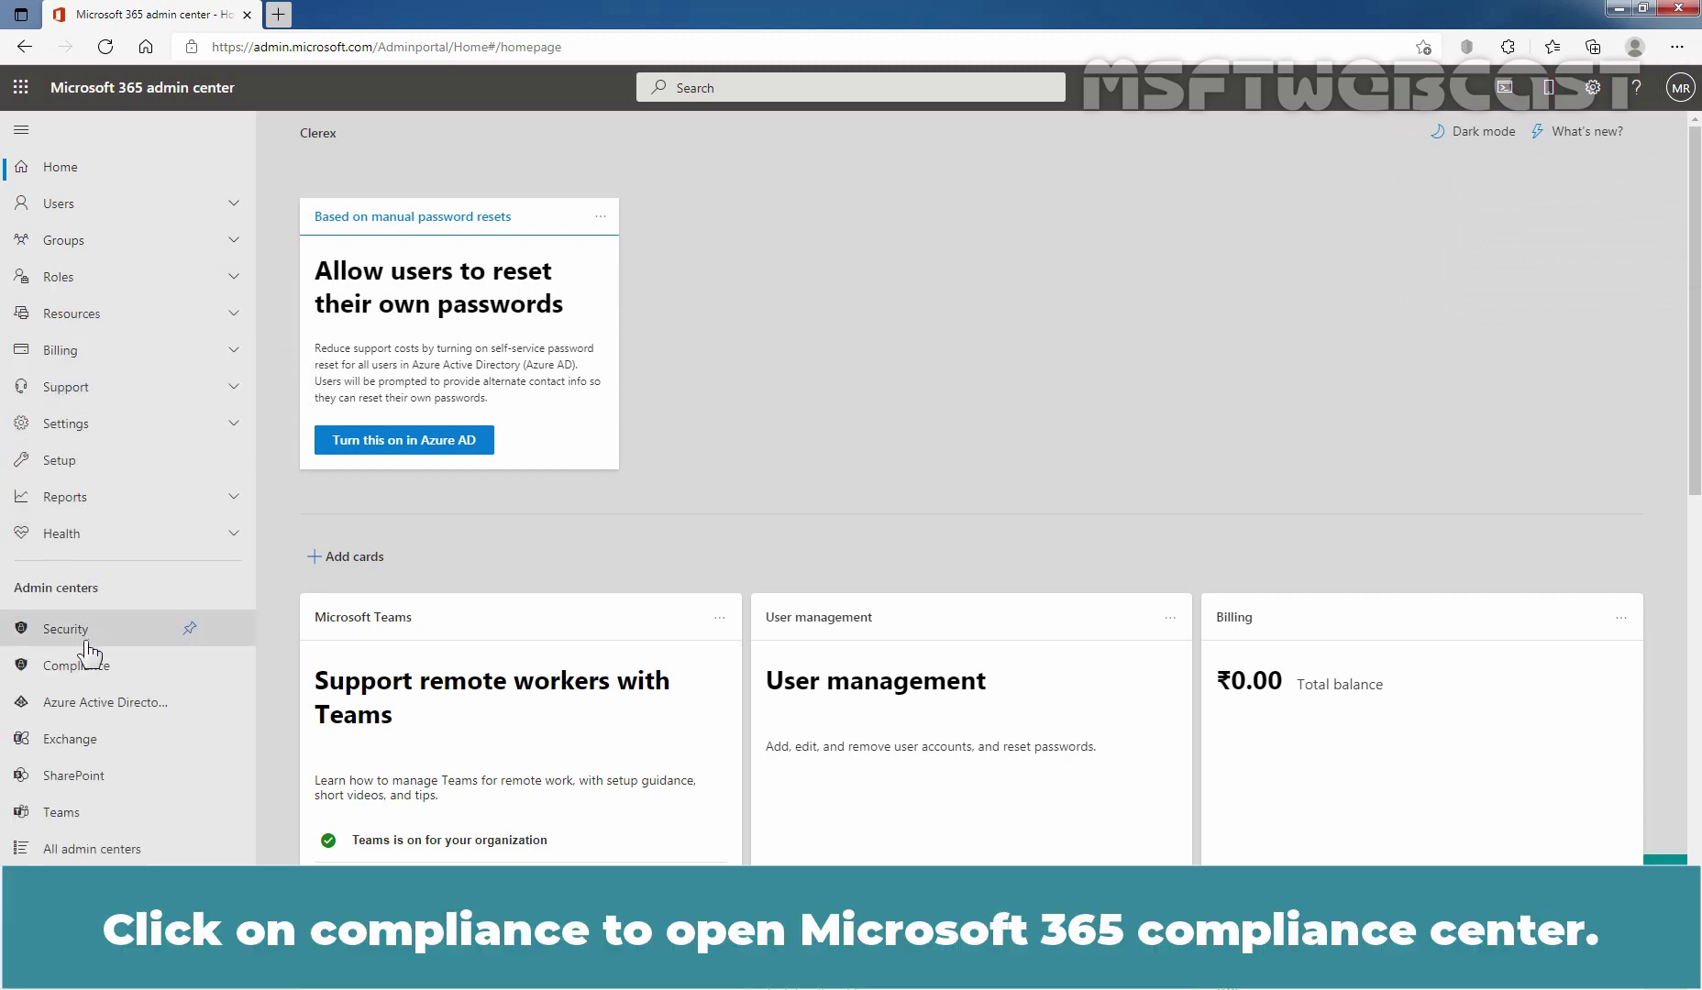
{"action": "left_click", "coordinate": [88, 679]}
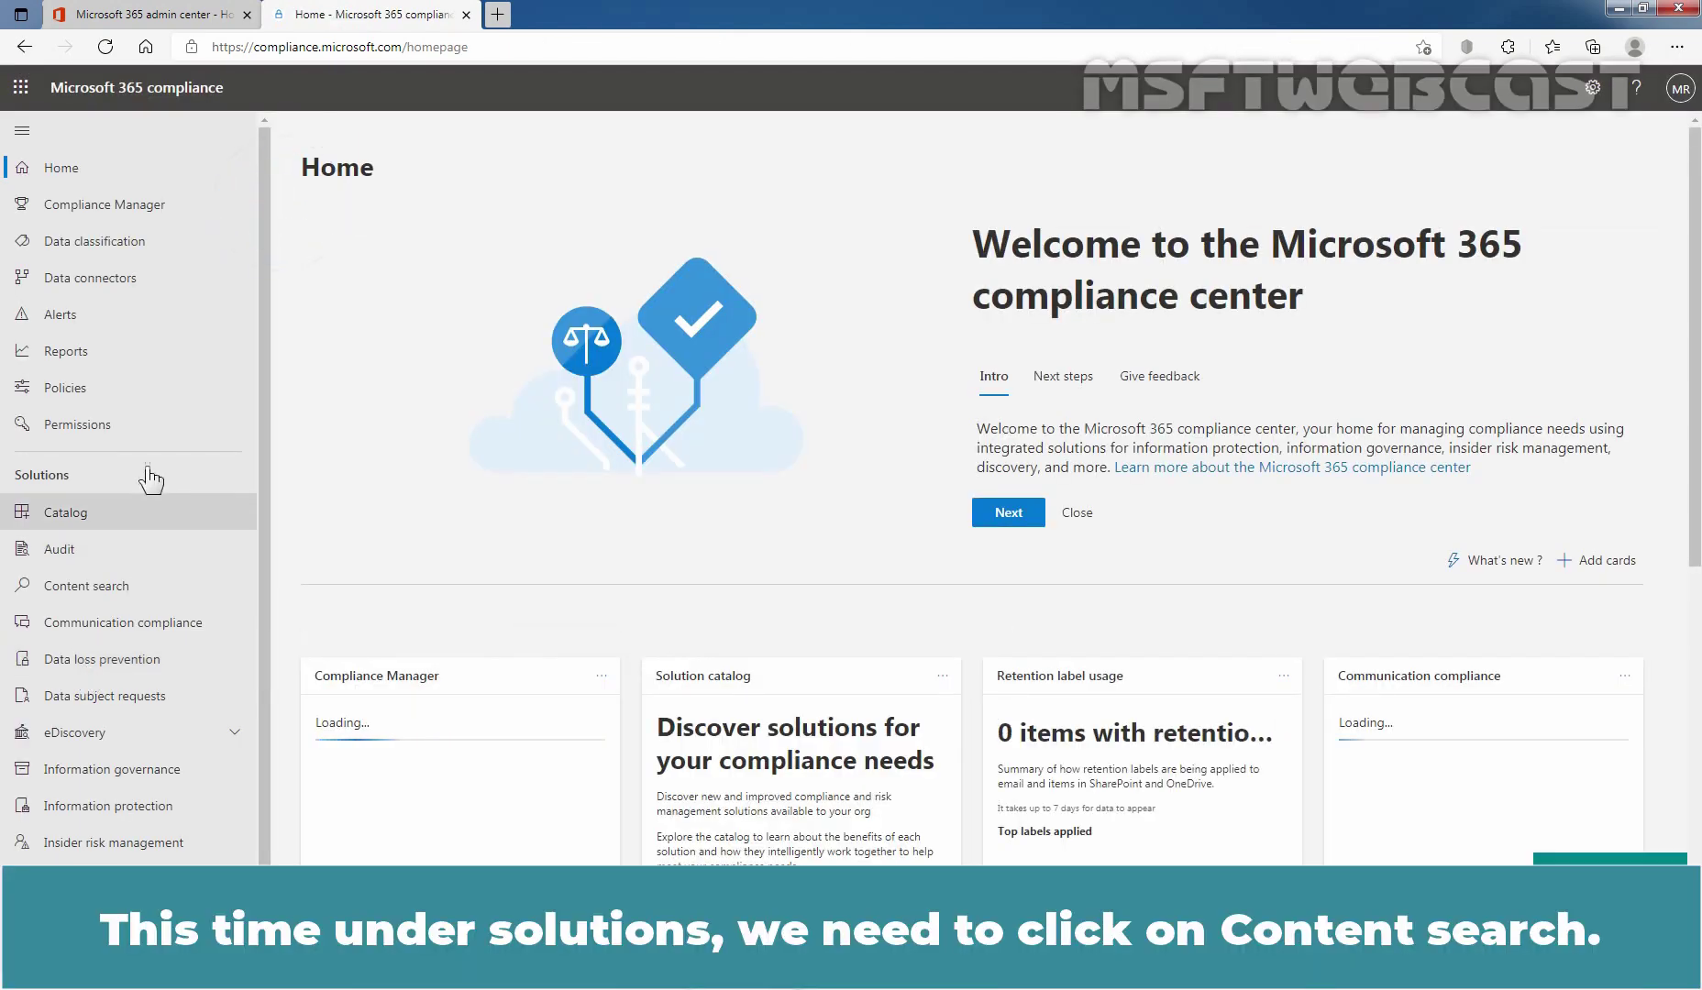
- Start a new Content search named 'Clerex Content Search Test:1'
{"action": "left_click", "coordinate": [97, 596]}
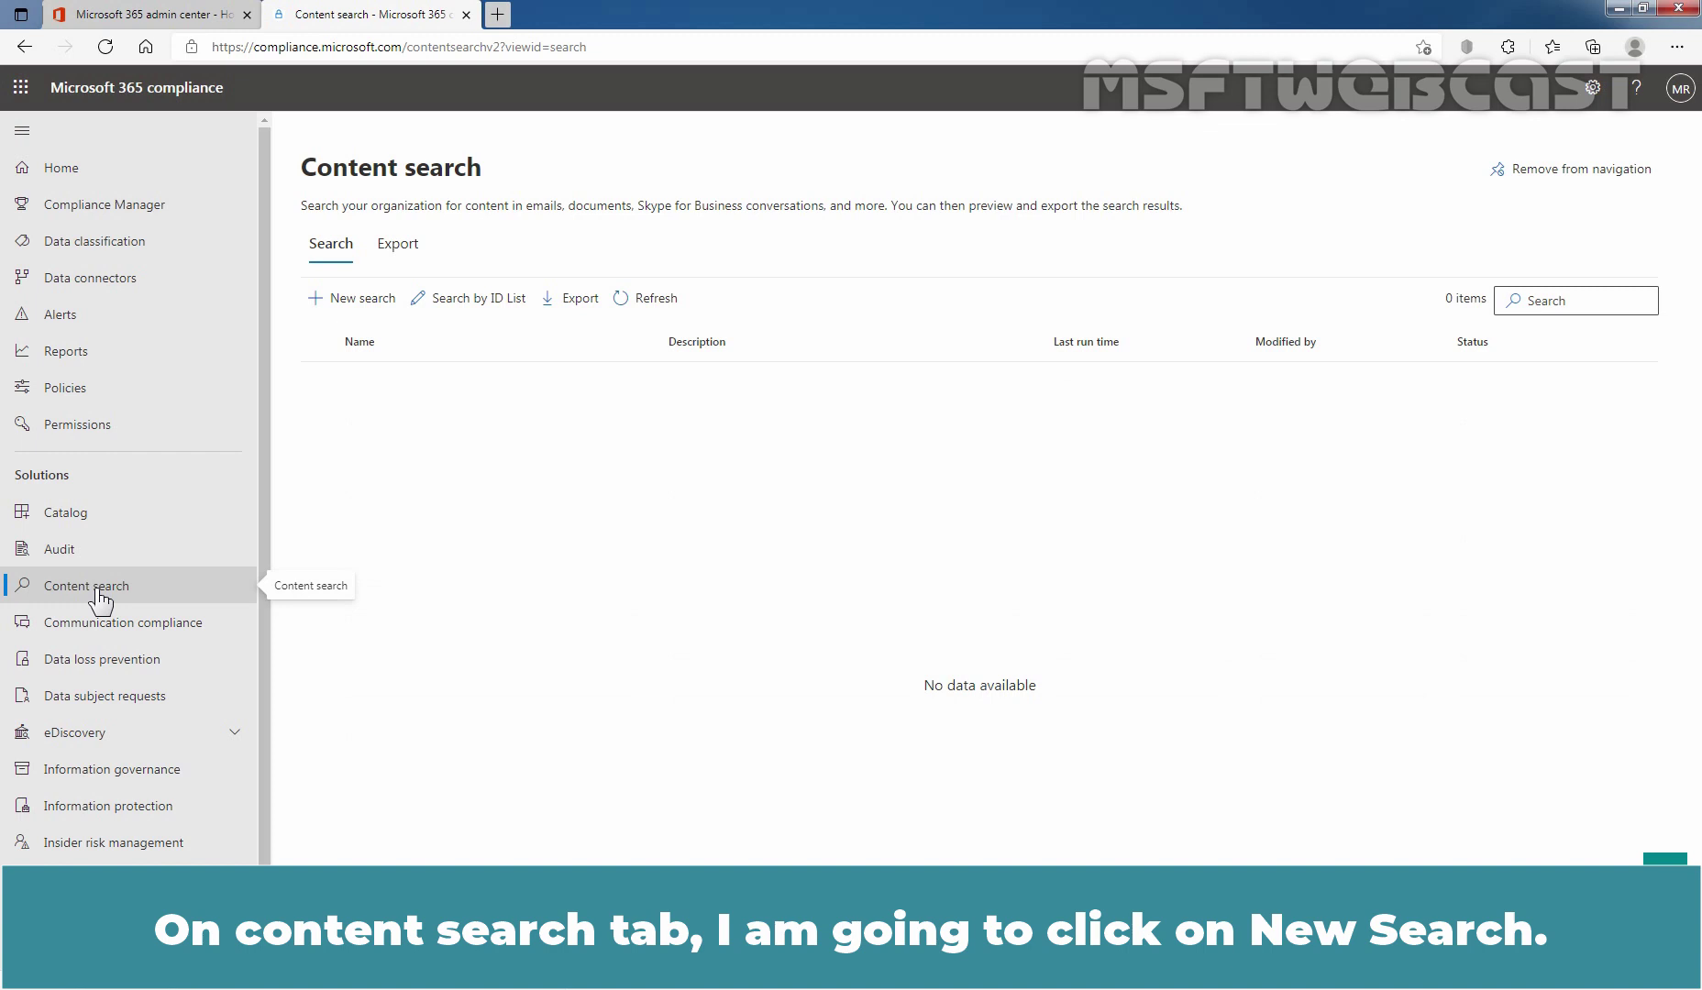
{"action": "left_click", "coordinate": [357, 302]}
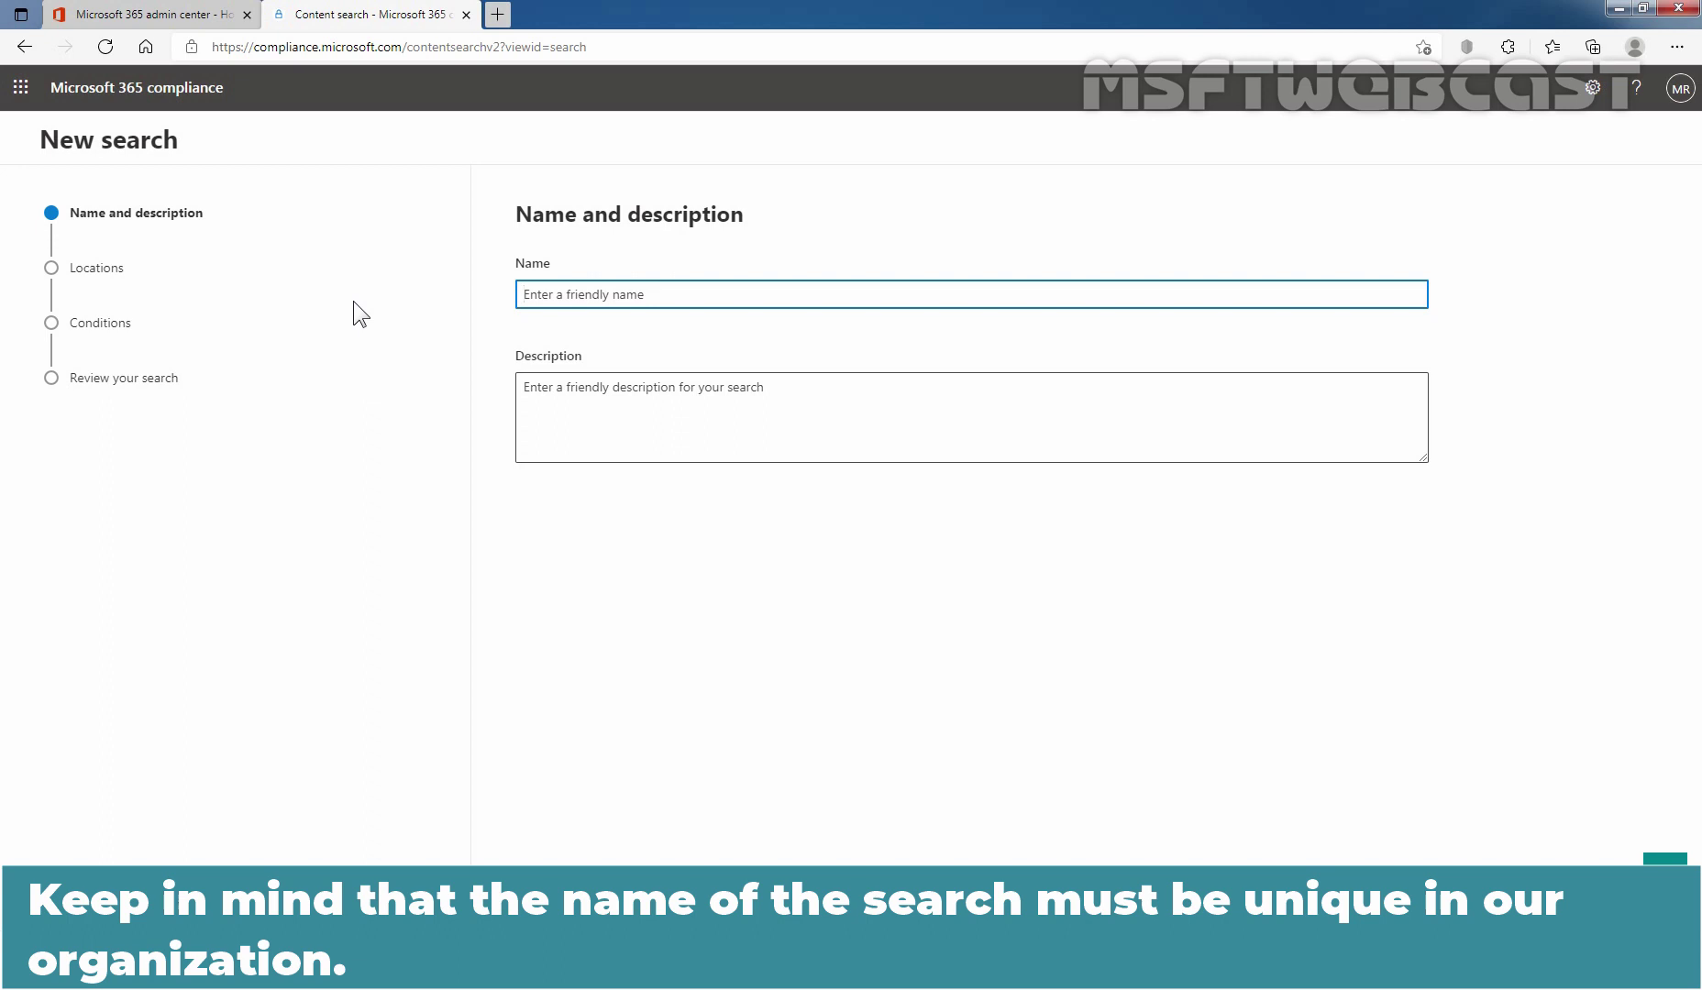
{"action": "type", "text": "Clerex Content Search Test:1"}
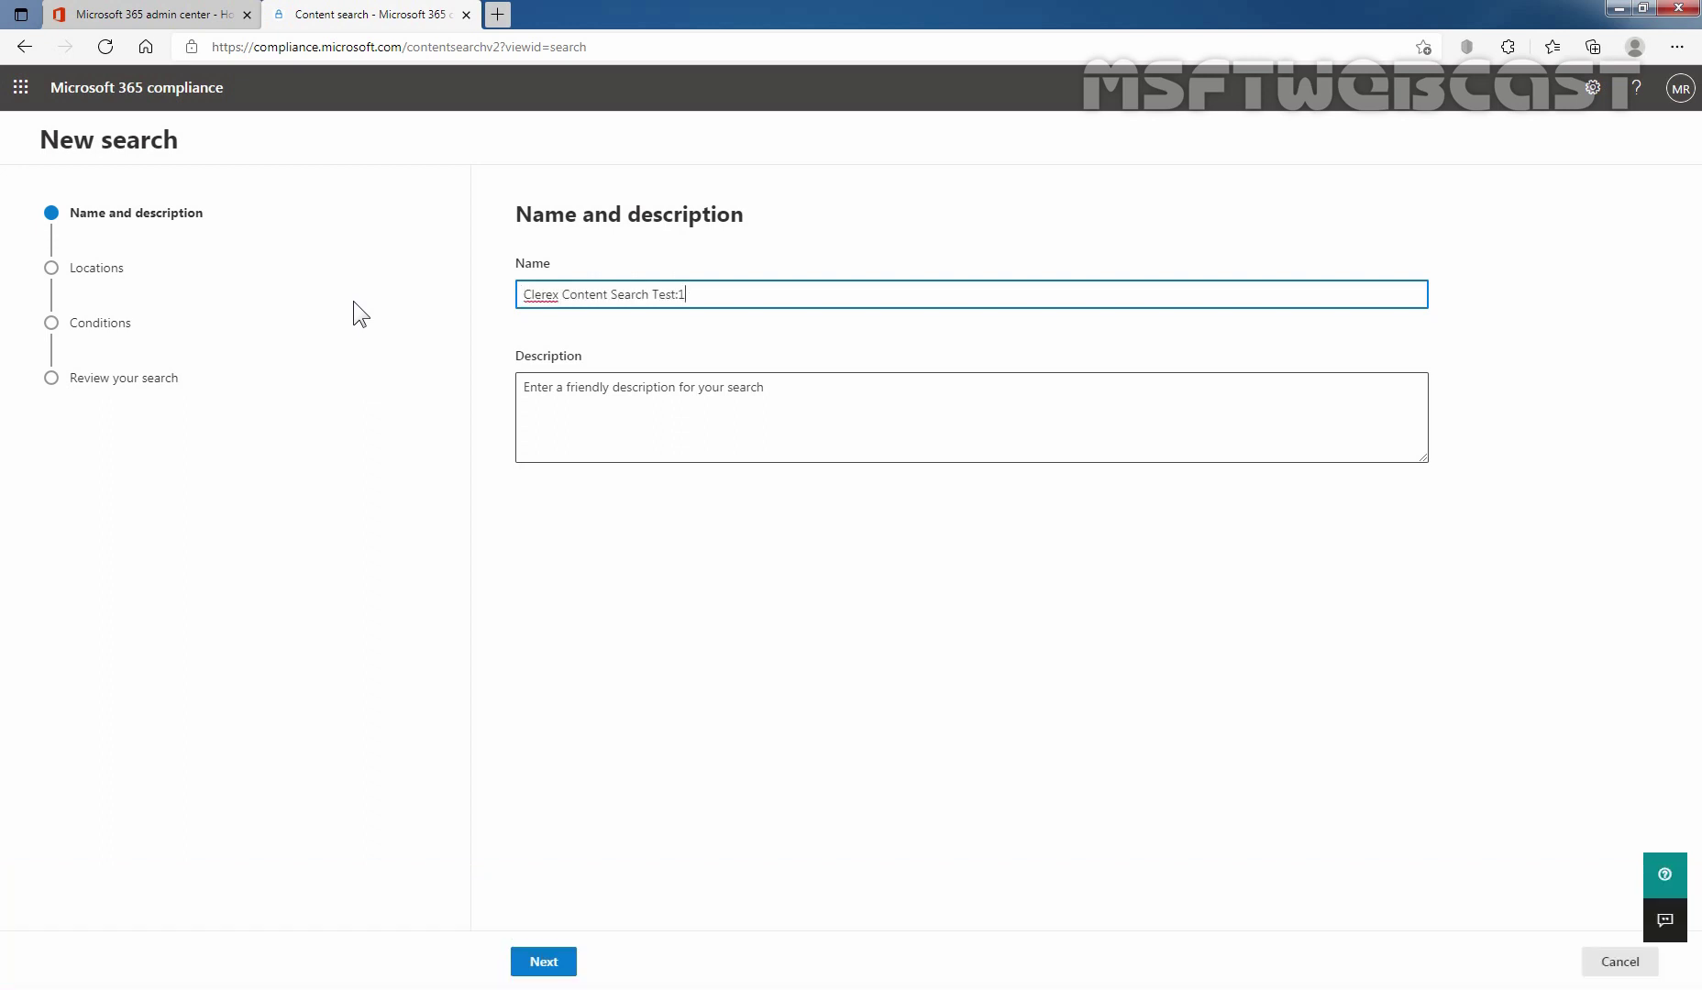
- Turn on all Exchange mailboxes as the search location, leaving SharePoint sites and public folders off
{"action": "left_click", "coordinate": [545, 964]}
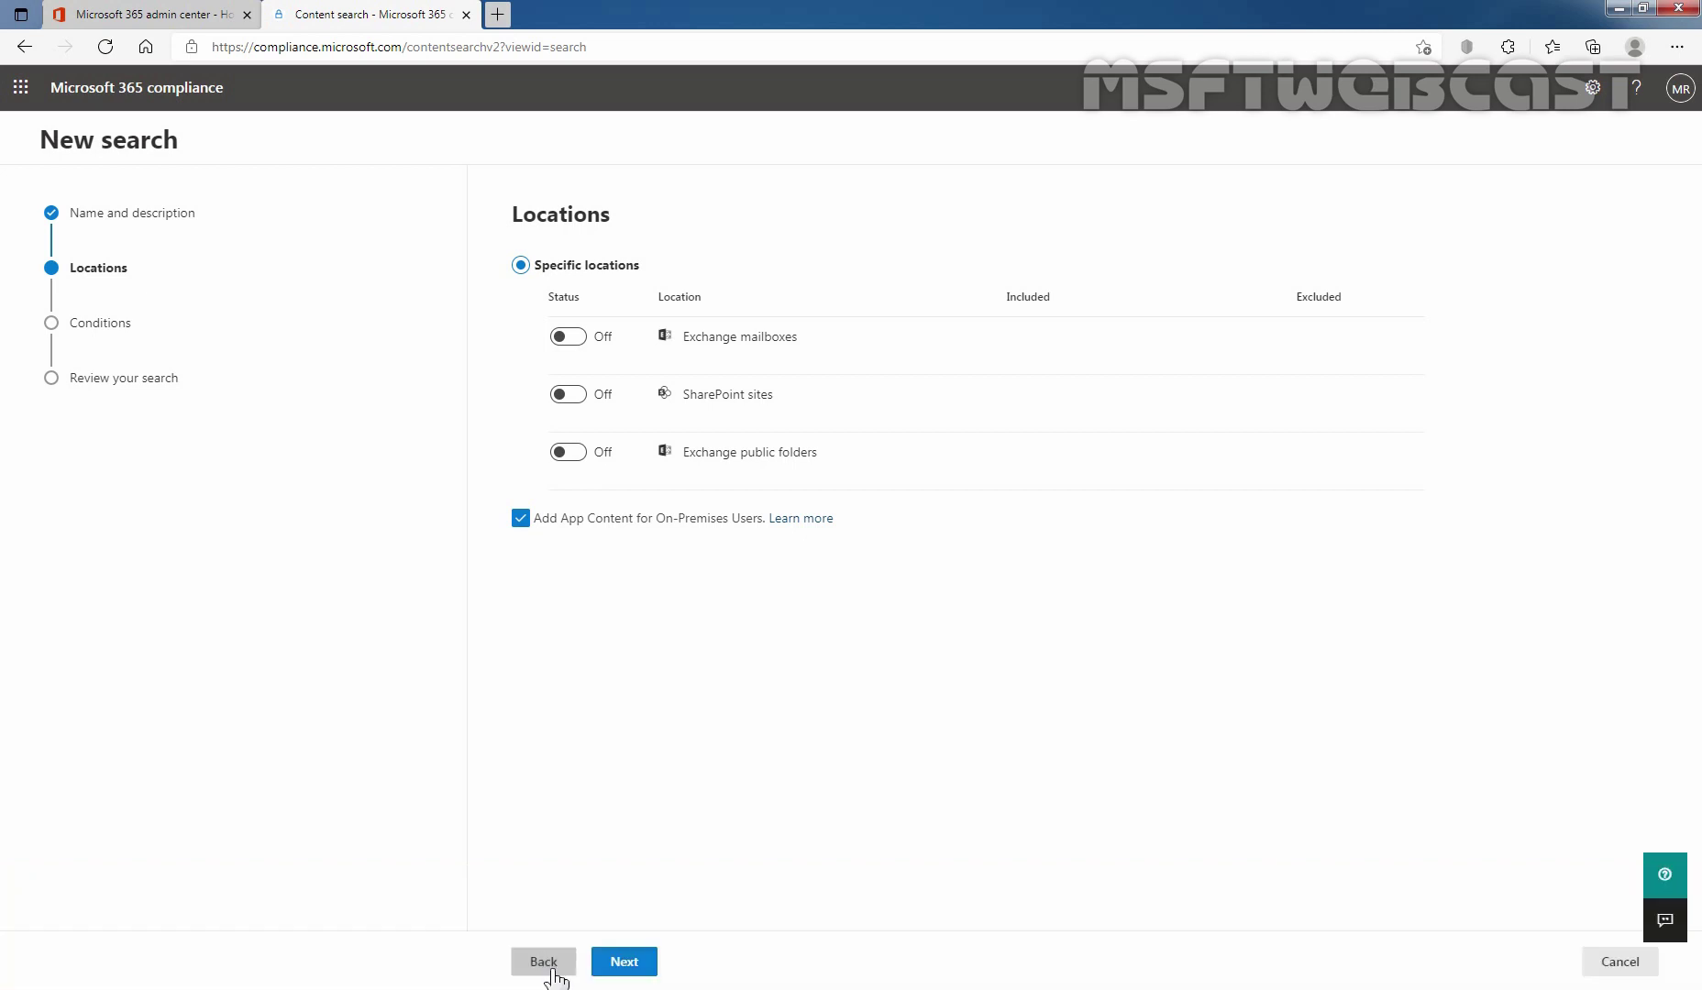
{"action": "left_click", "coordinate": [577, 338]}
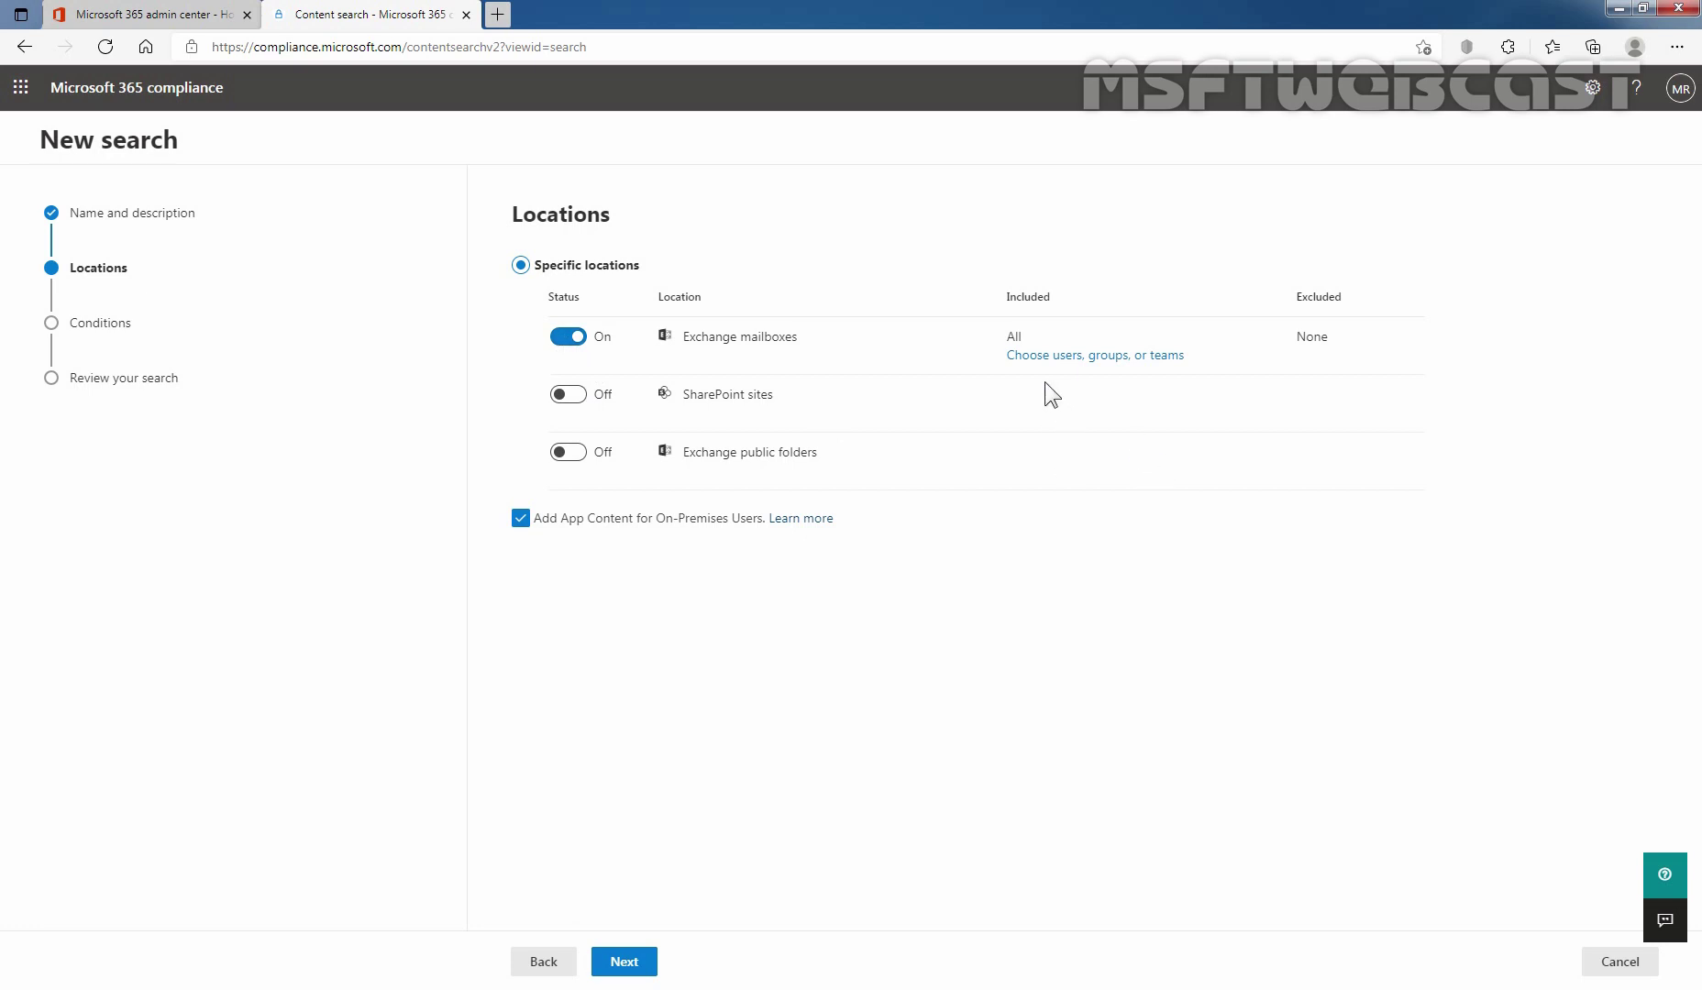
- Enter 'Email Disclaimer' as the search keyword, adding no extra conditions and leaving the keyword list off
{"action": "left_click", "coordinate": [623, 963]}
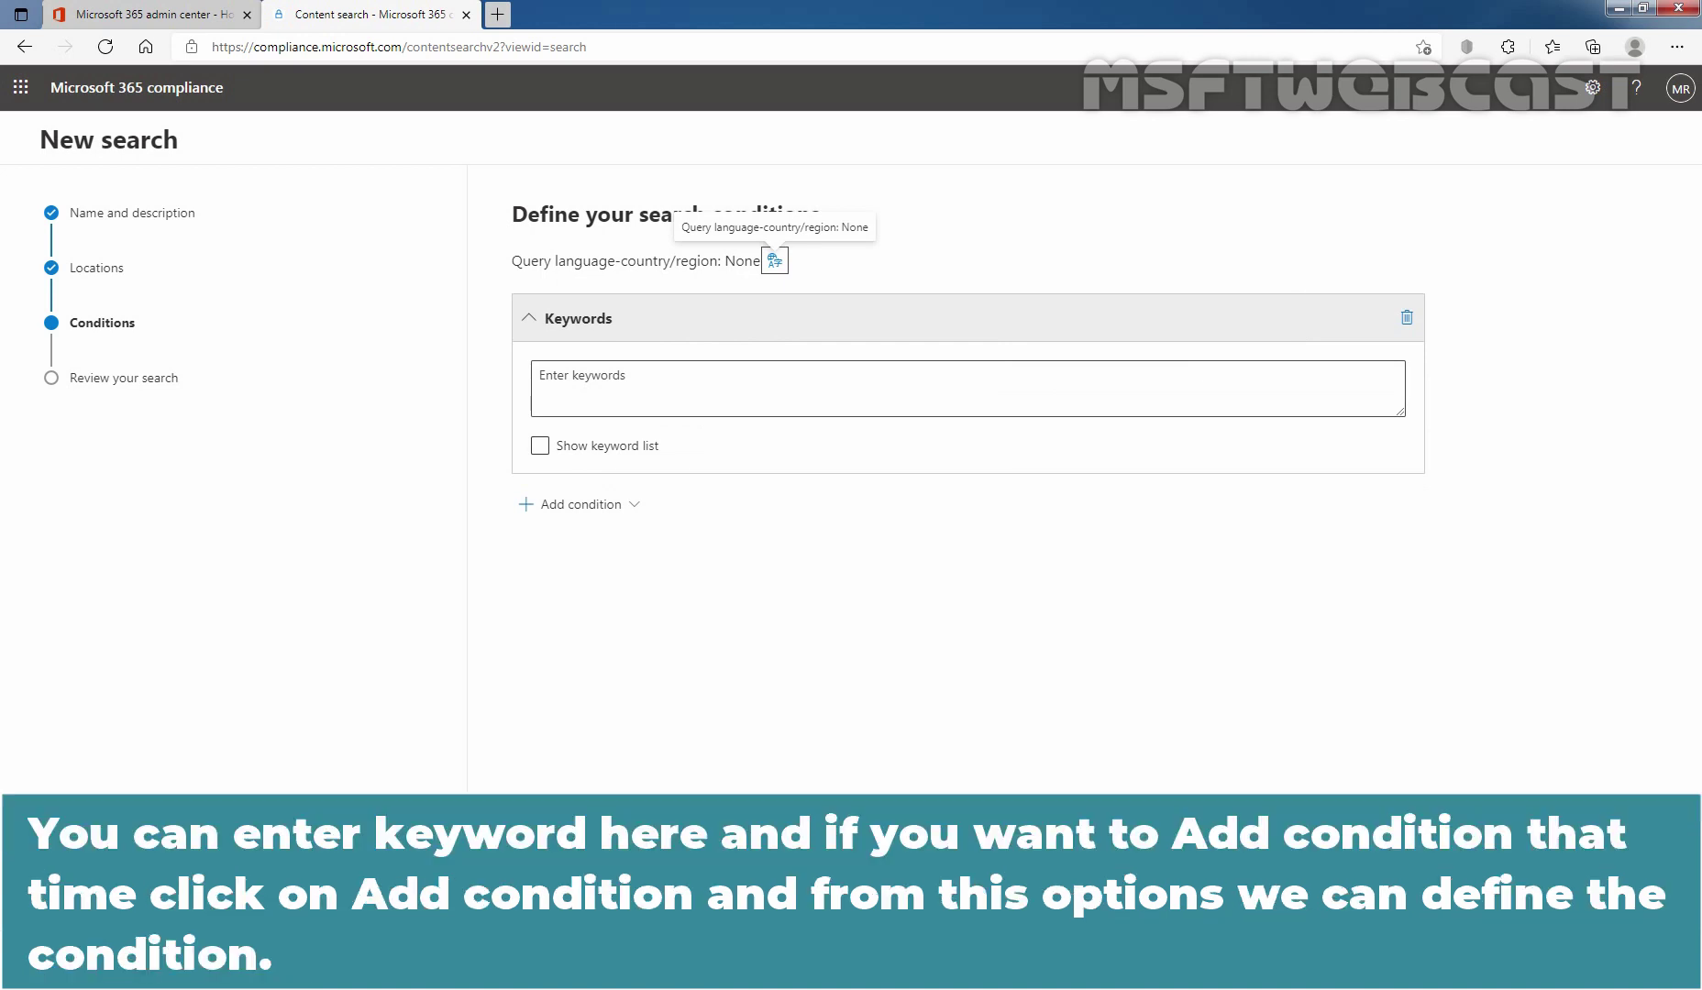
{"action": "left_click", "coordinate": [622, 390]}
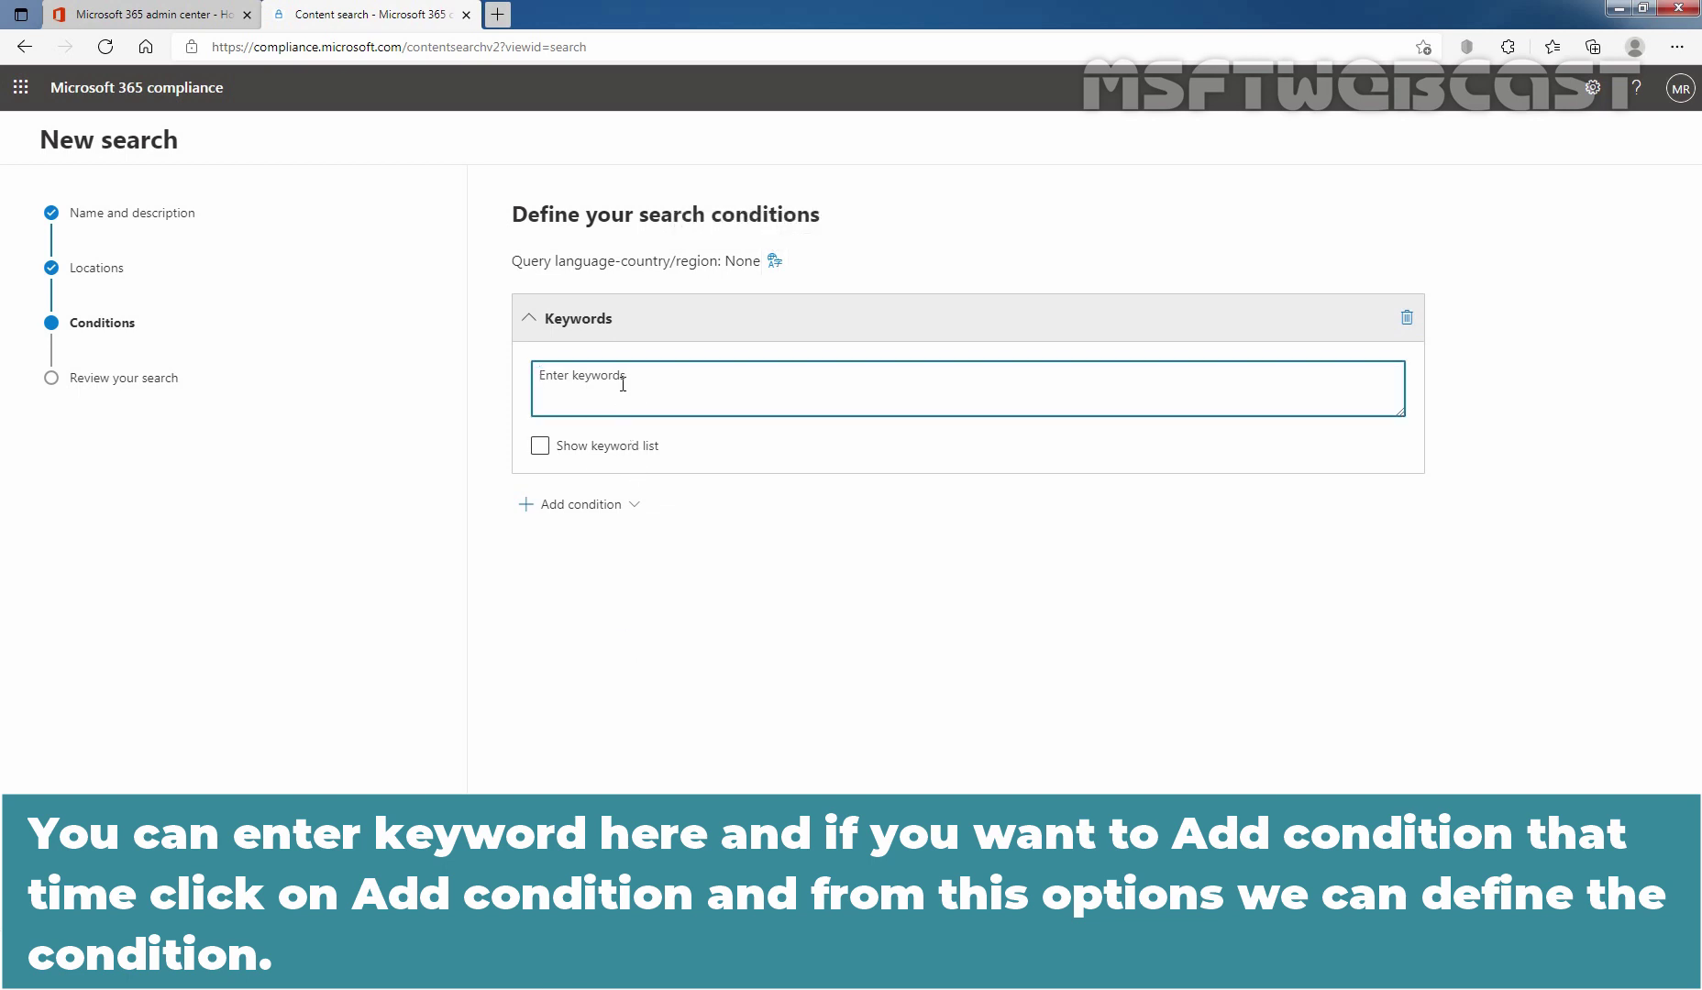
{"action": "left_click", "coordinate": [570, 506]}
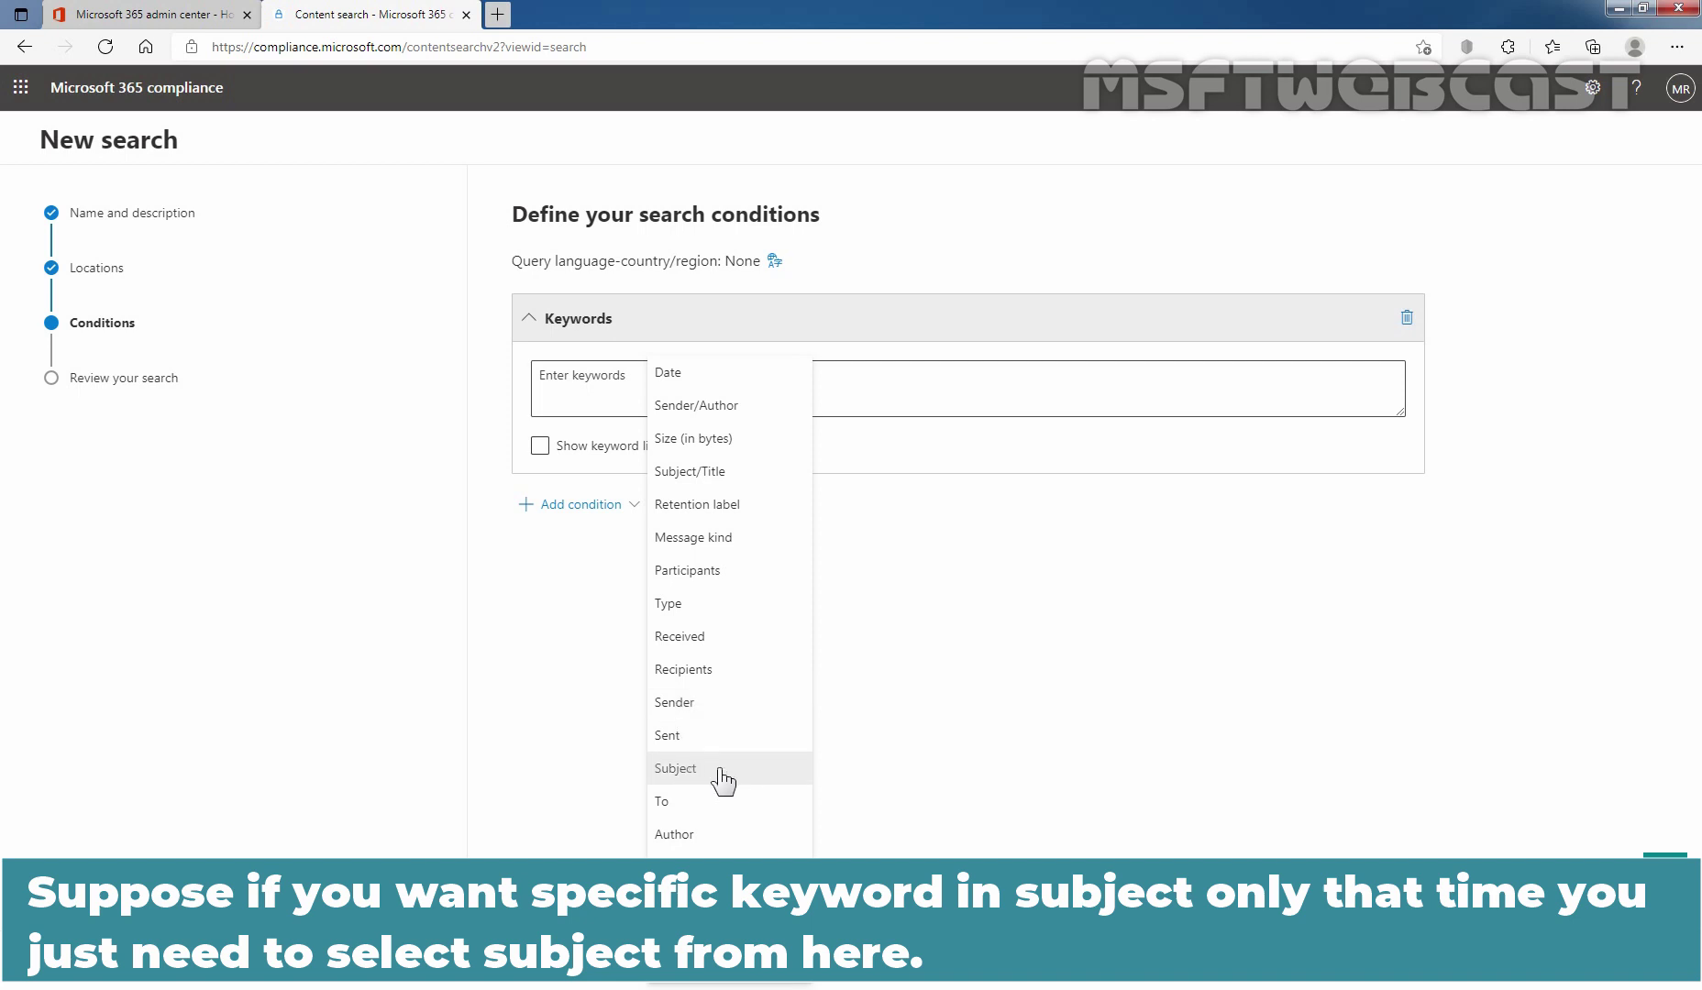
{"action": "left_click", "coordinate": [914, 703]}
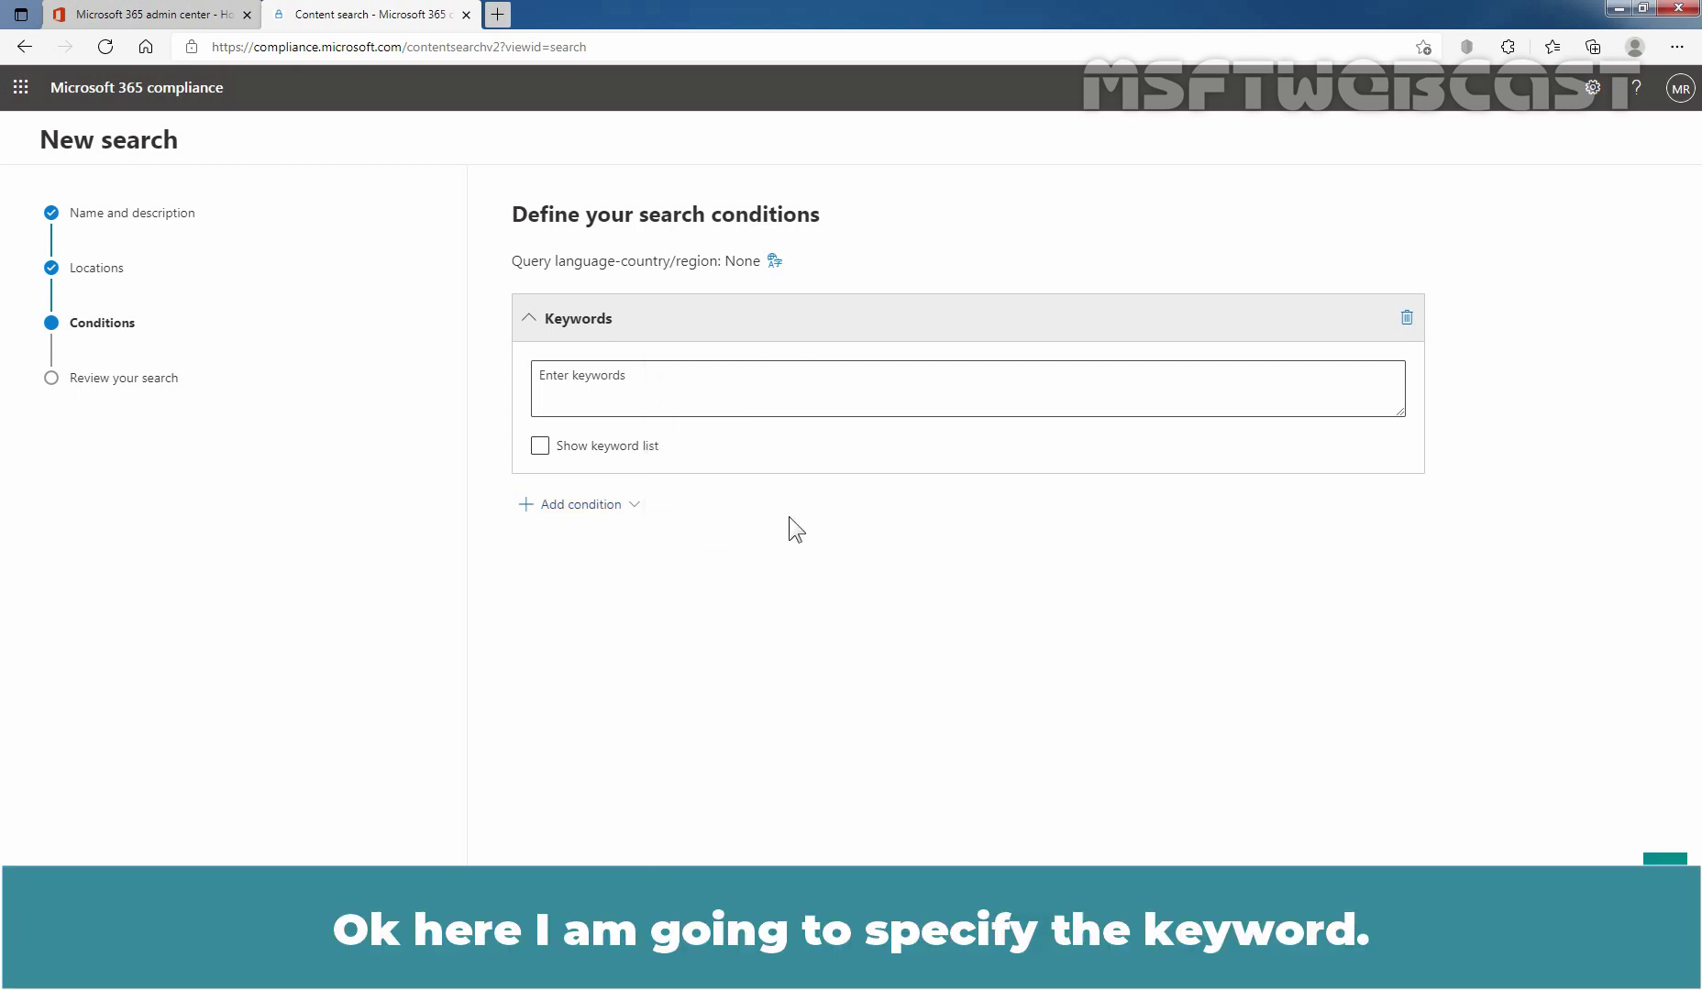
{"action": "left_click", "coordinate": [624, 381]}
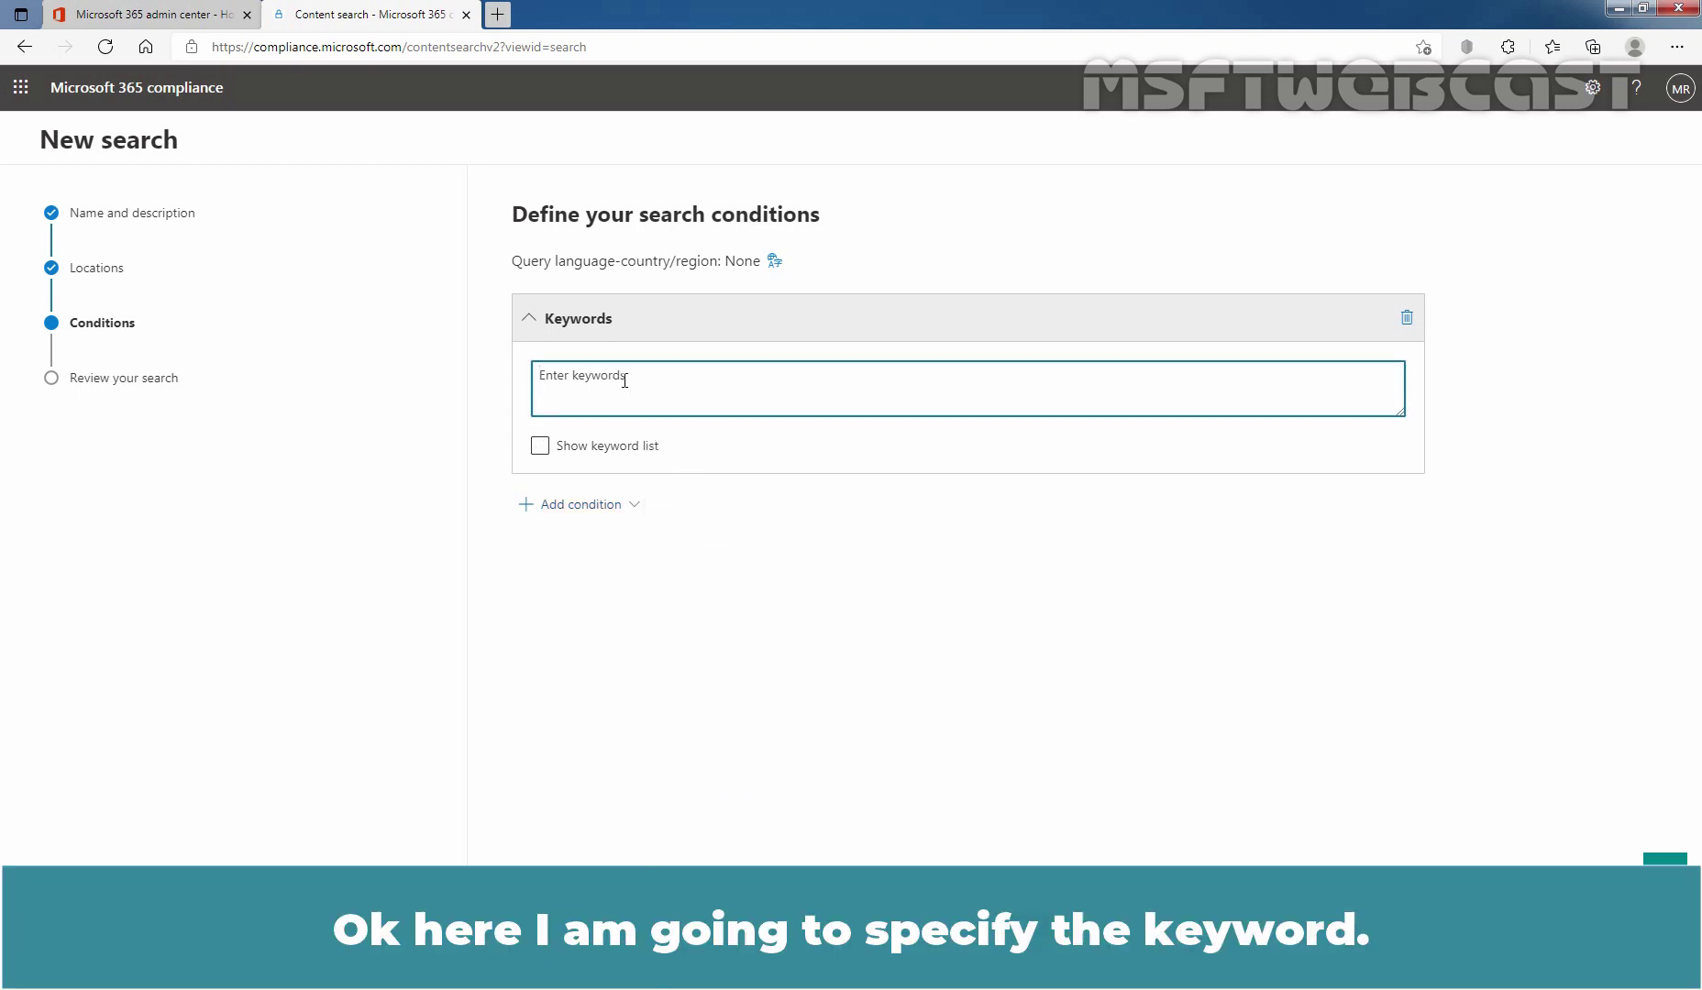
{"action": "type", "text": "Email Disclaimer"}
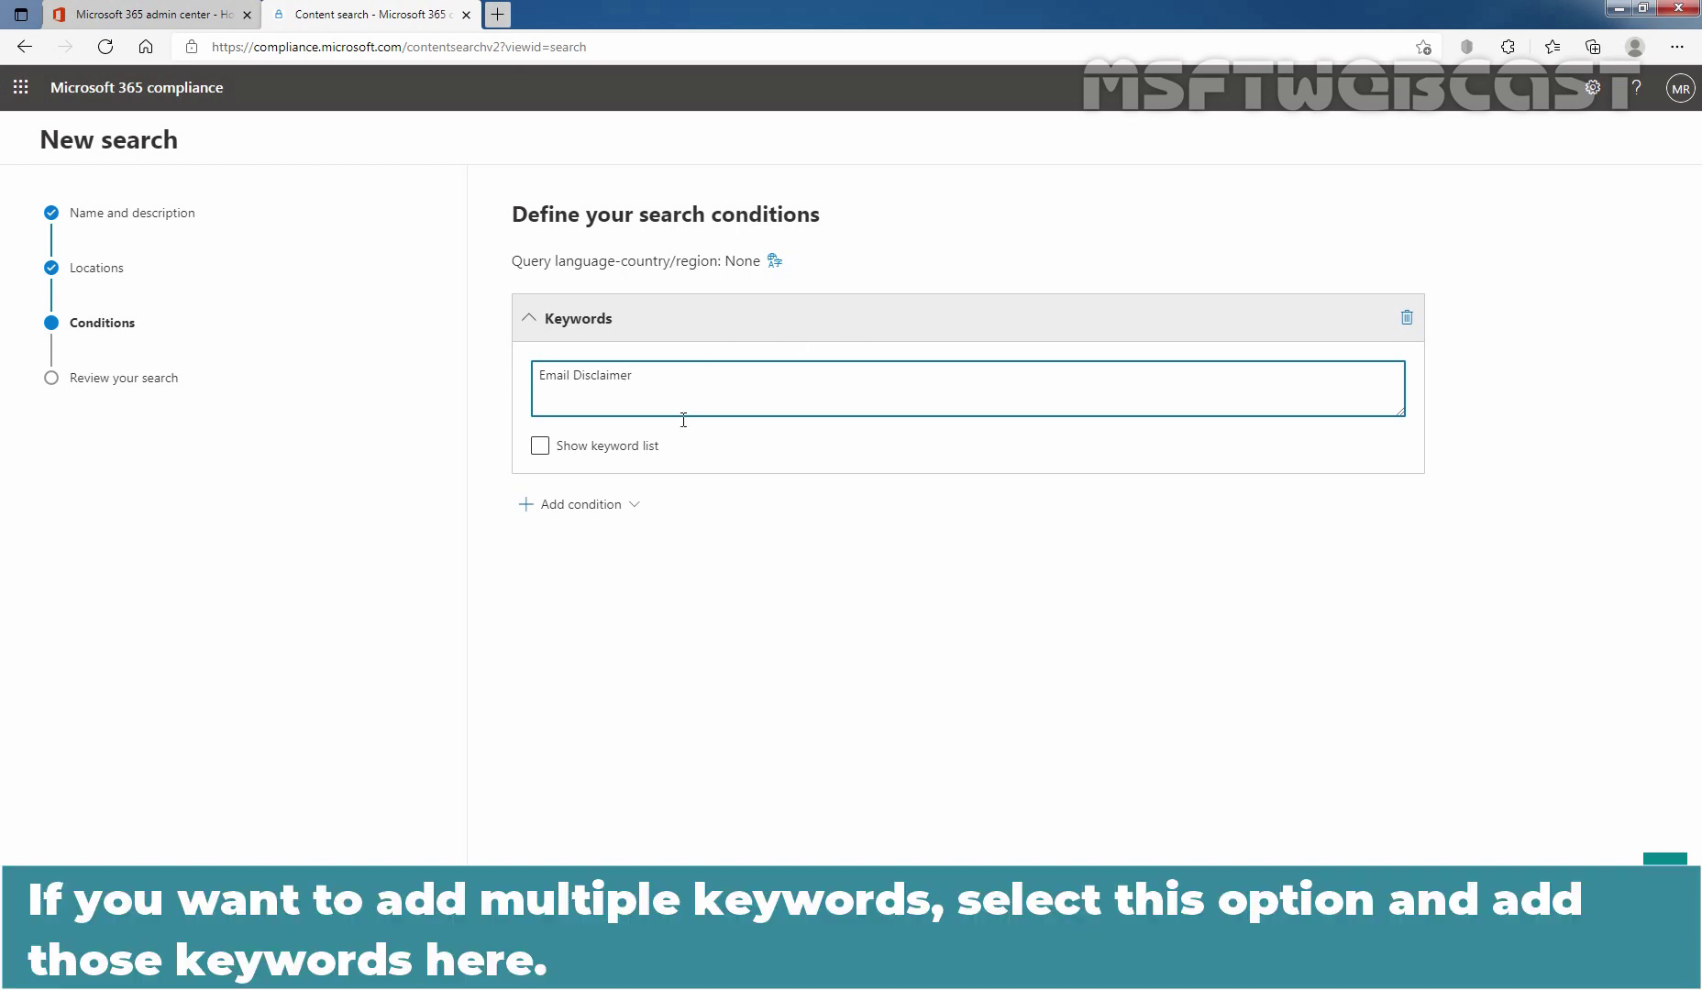
{"action": "left_click", "coordinate": [540, 446]}
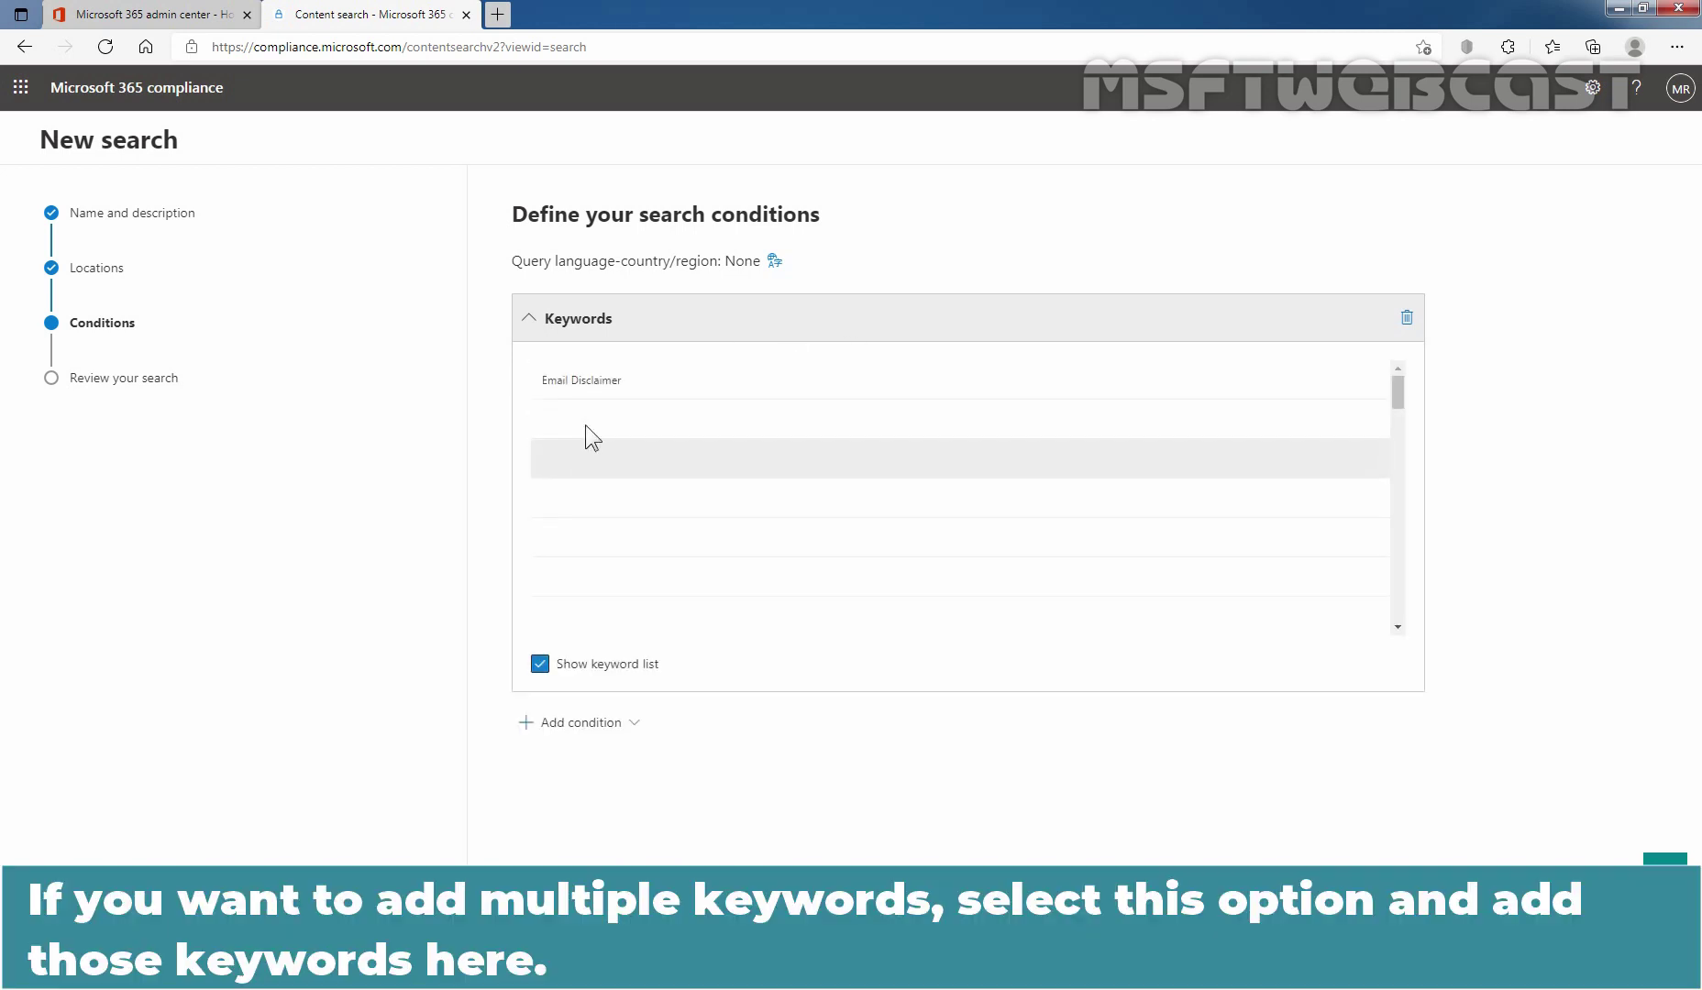
{"action": "left_click", "coordinate": [540, 663]}
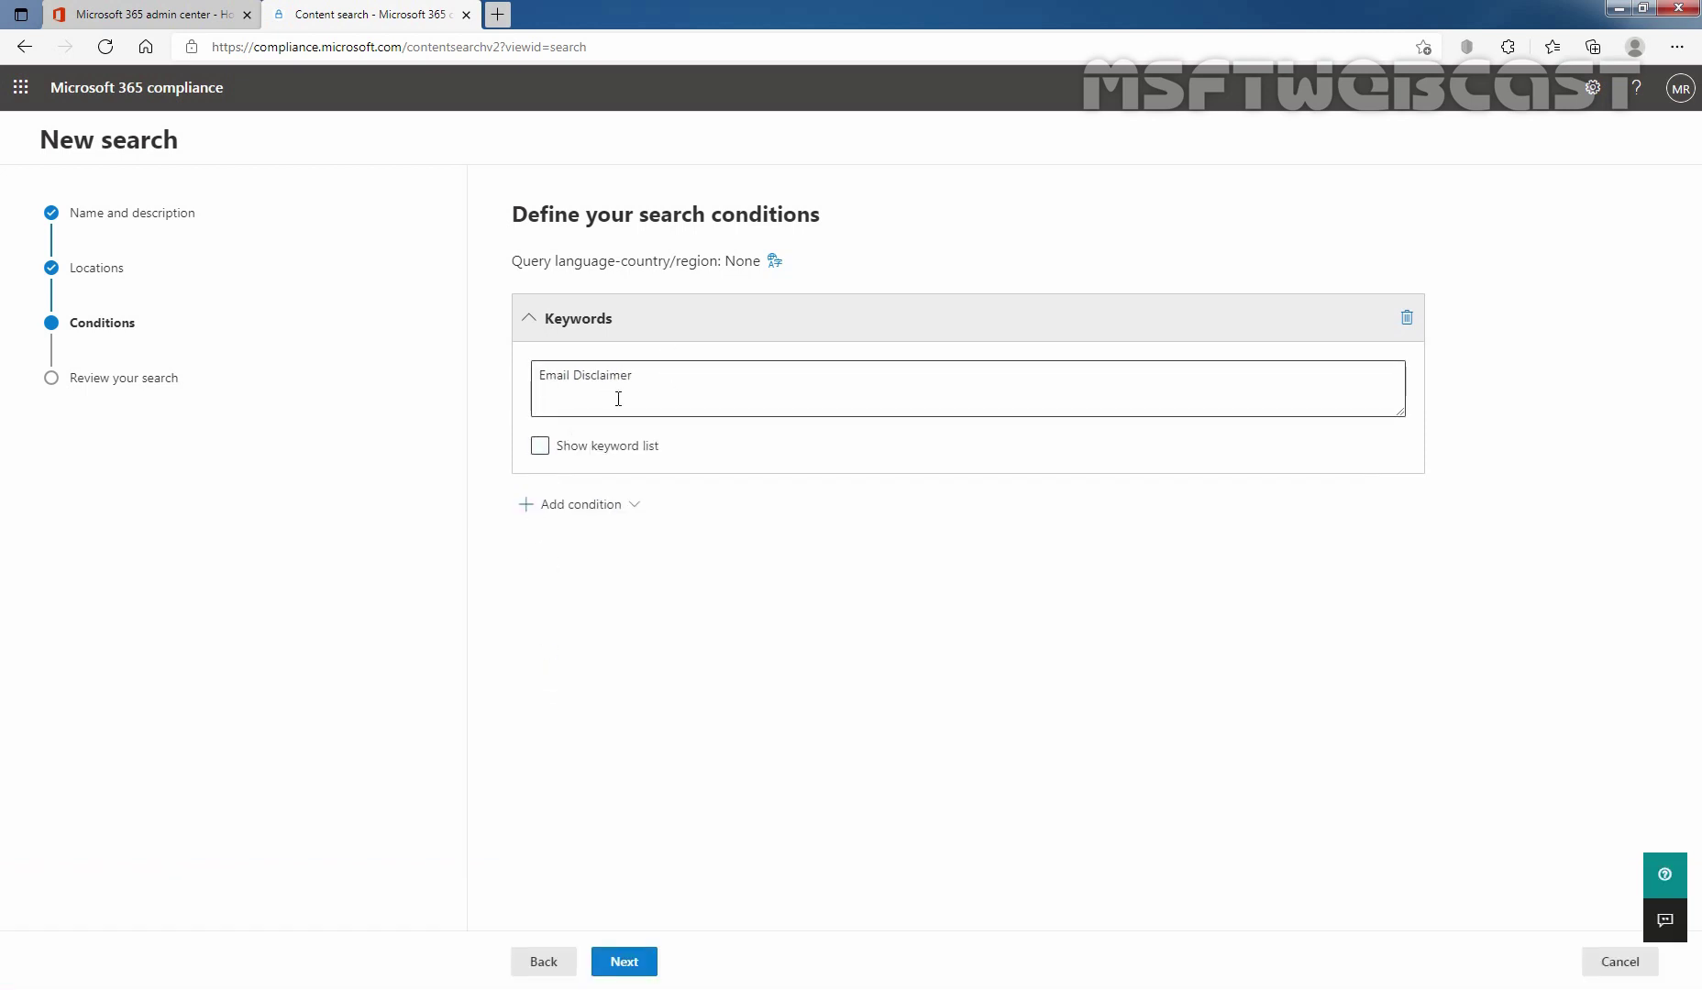
- Review the 'Clerex Content Search Test:1' settings and submit to create the search
{"action": "left_click", "coordinate": [627, 971]}
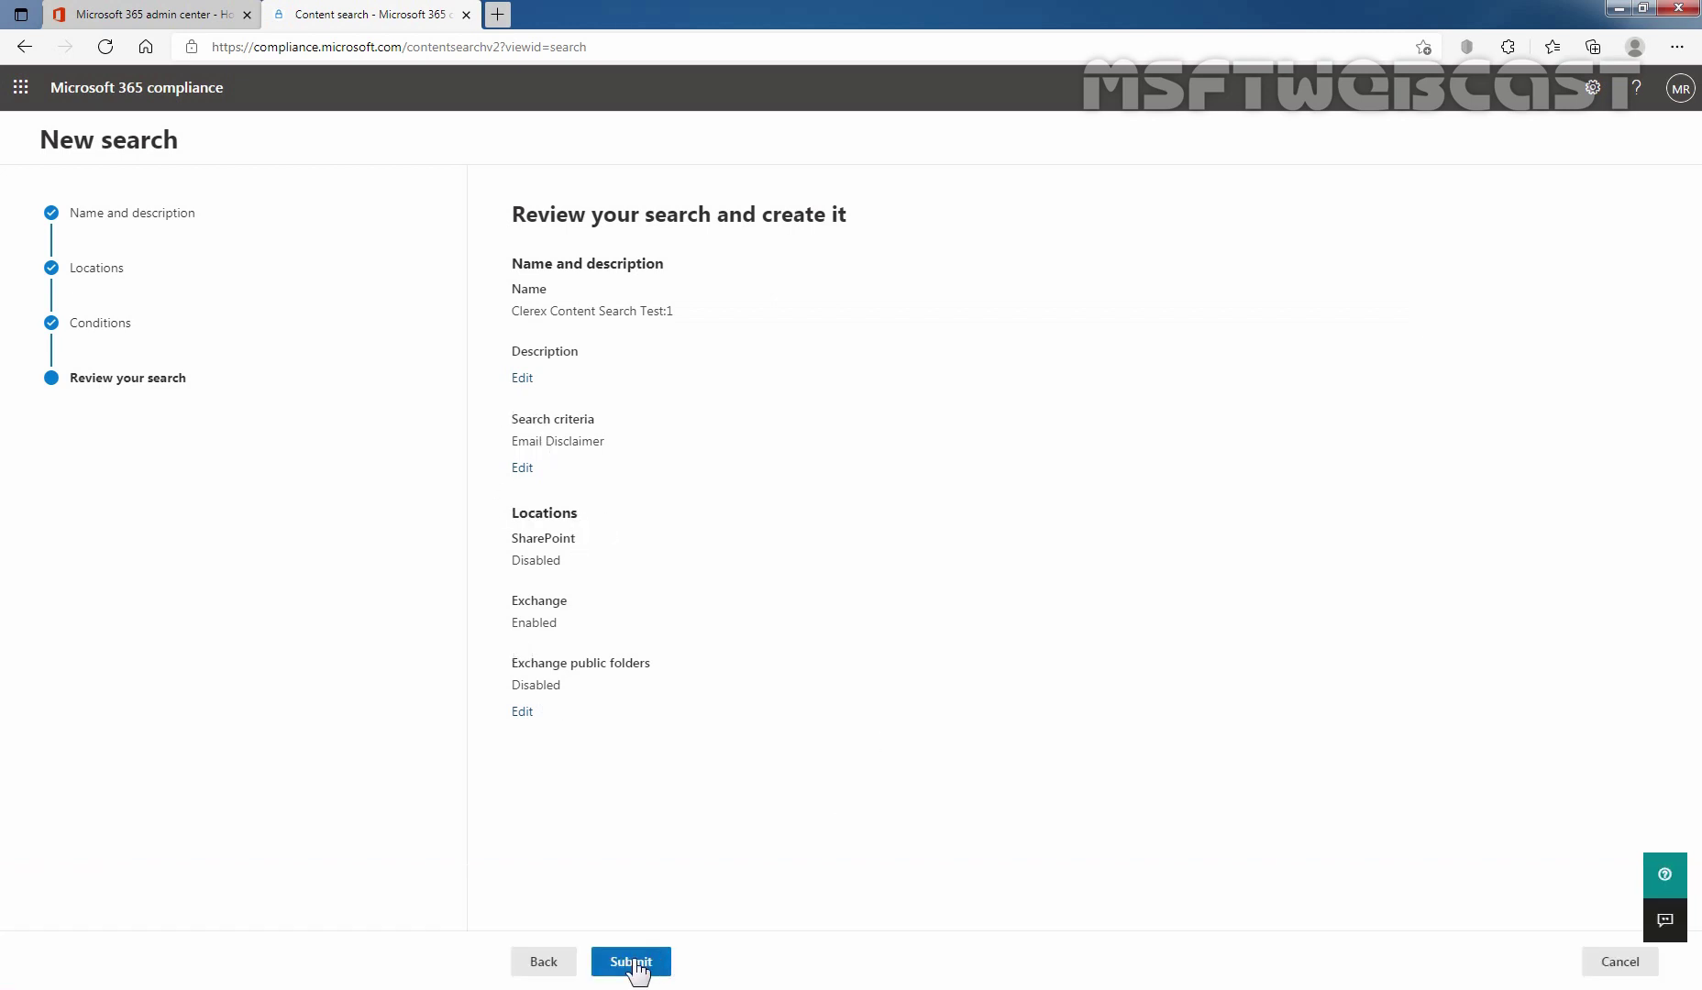
{"action": "left_click", "coordinate": [633, 963]}
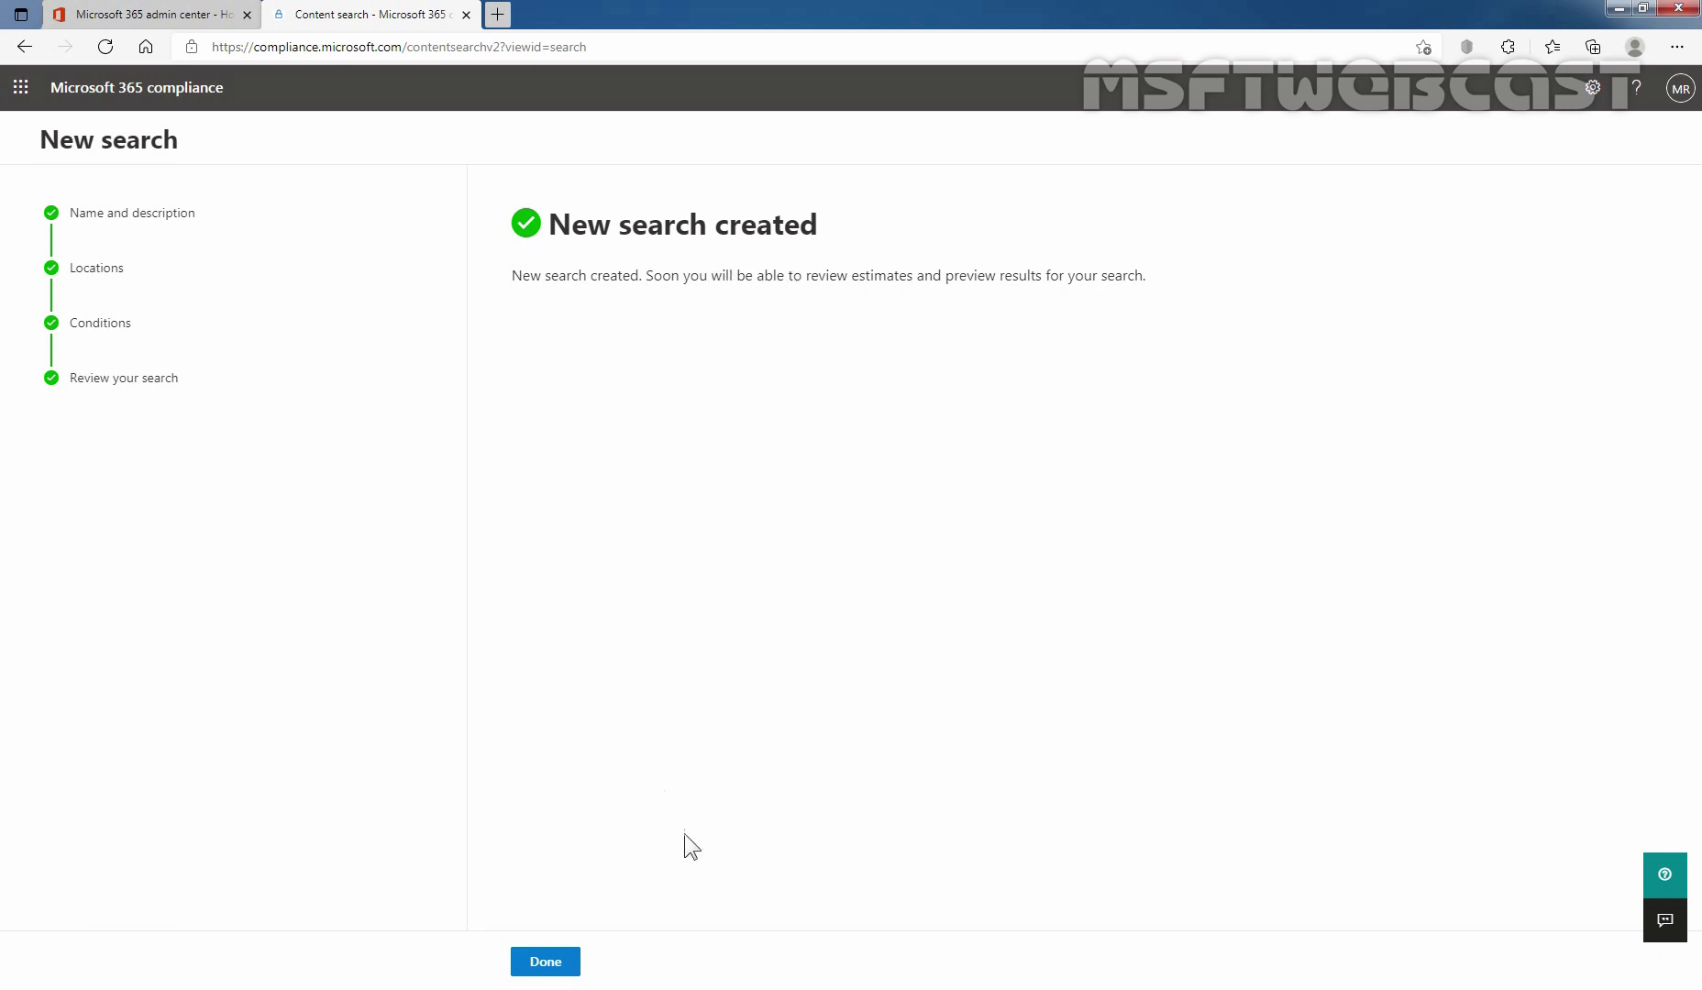
- Return to the Content search list and refresh until 'Clerex Content Search Test:1' shows Completed
{"action": "left_click", "coordinate": [546, 963]}
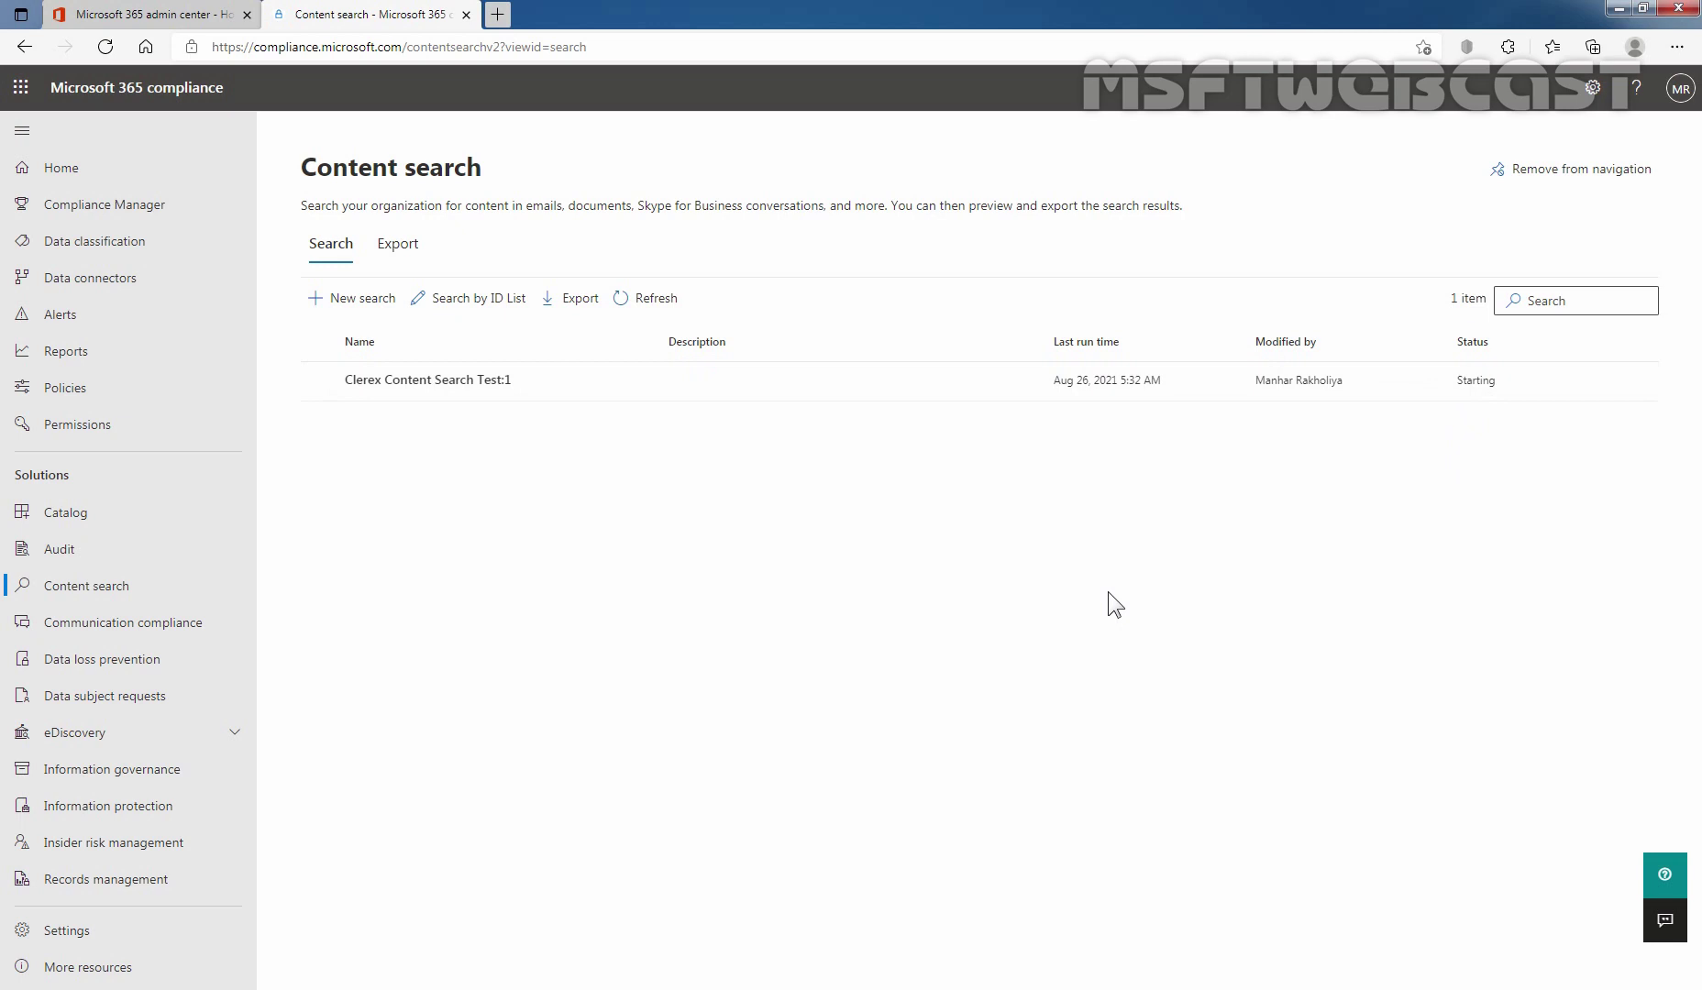
{"action": "left_click", "coordinate": [654, 302]}
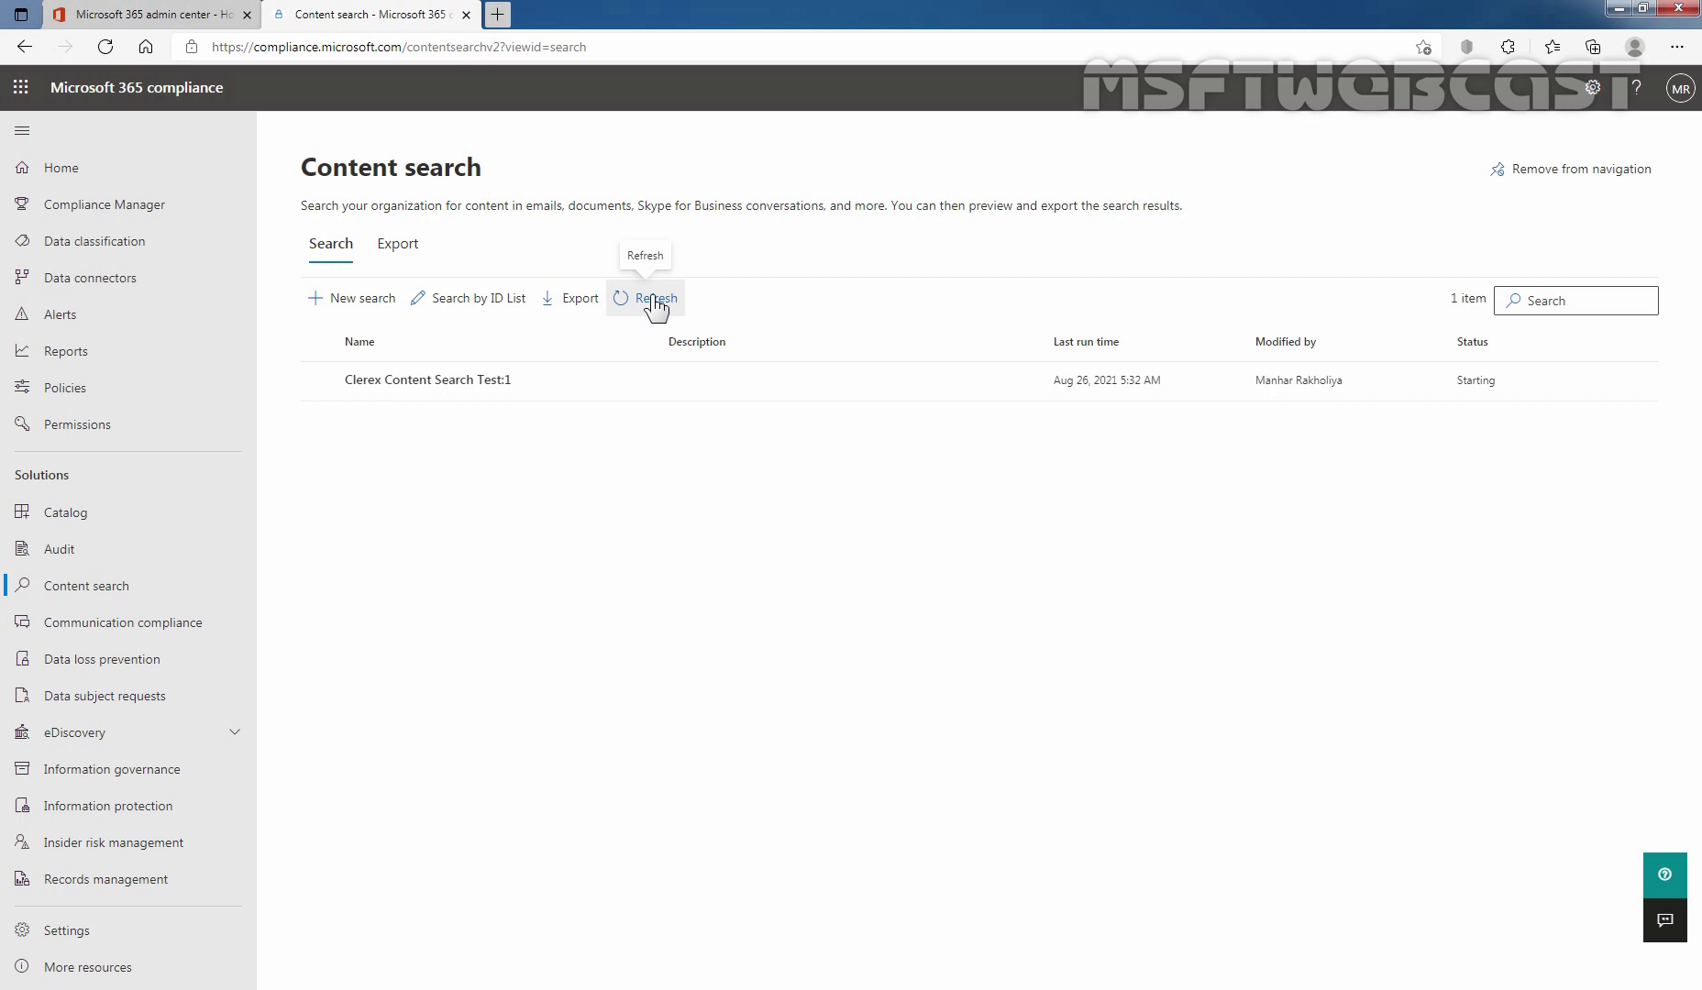
{"action": "left_click", "coordinate": [656, 301]}
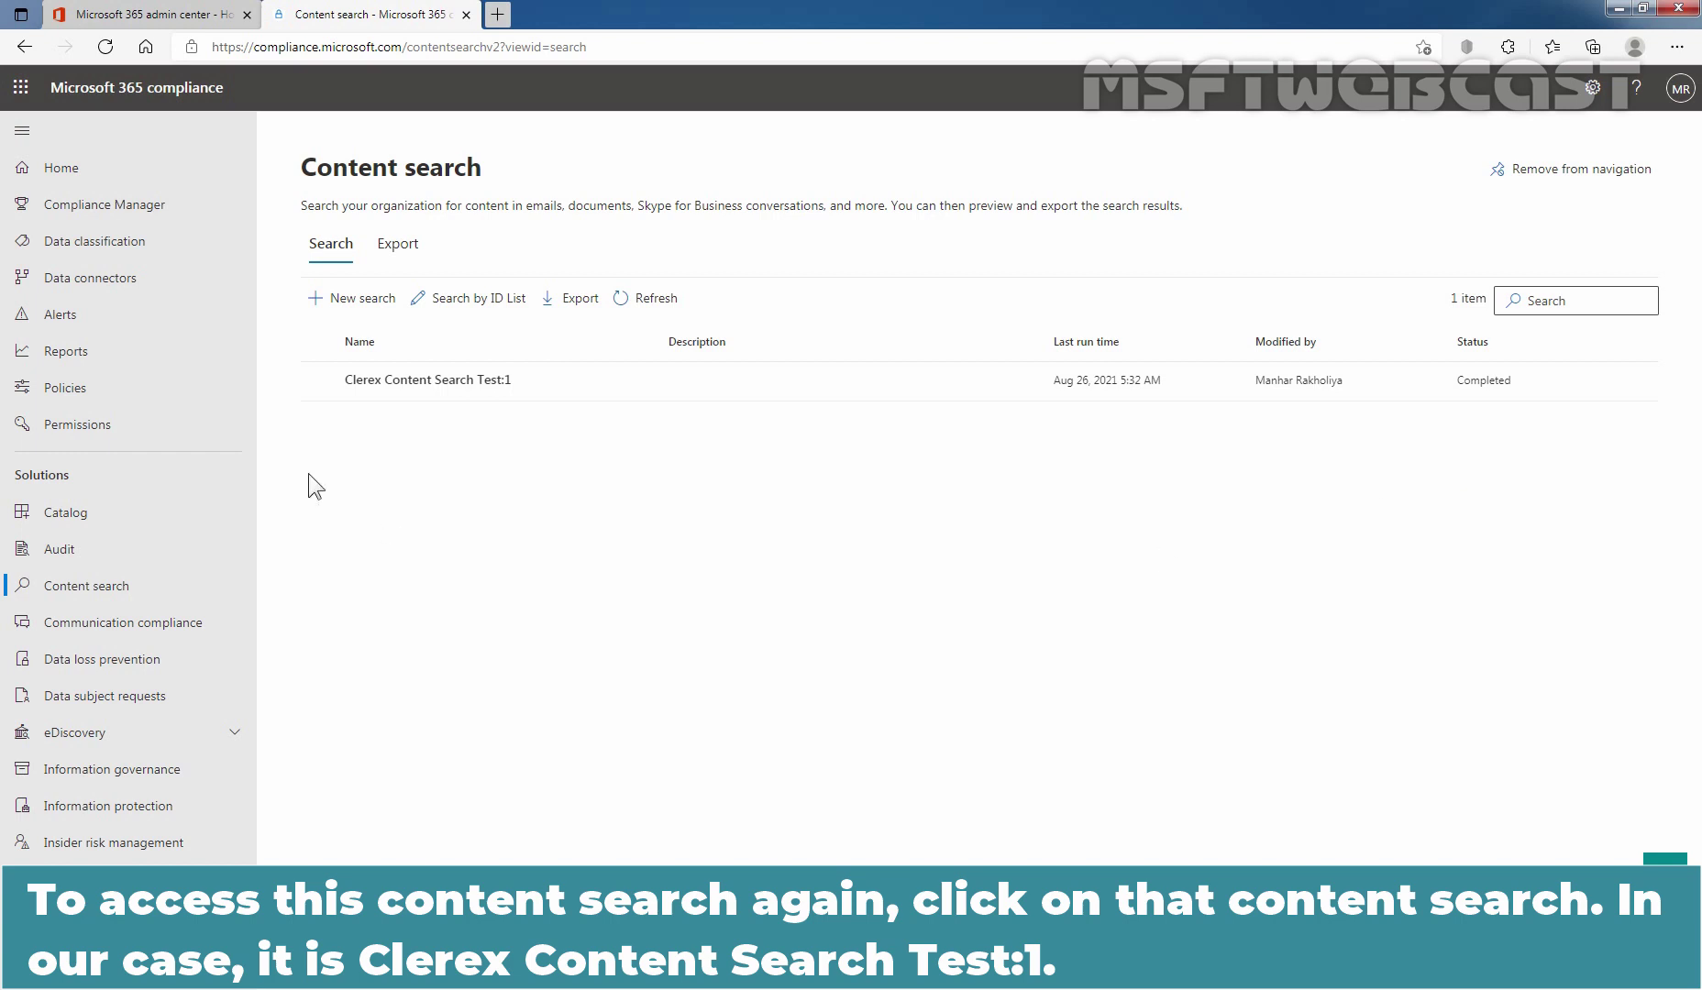
- Open Clerex Content Search Test:1 and review its two 'Test Email for Email Disclaimer' sample results
{"action": "left_click", "coordinate": [416, 384]}
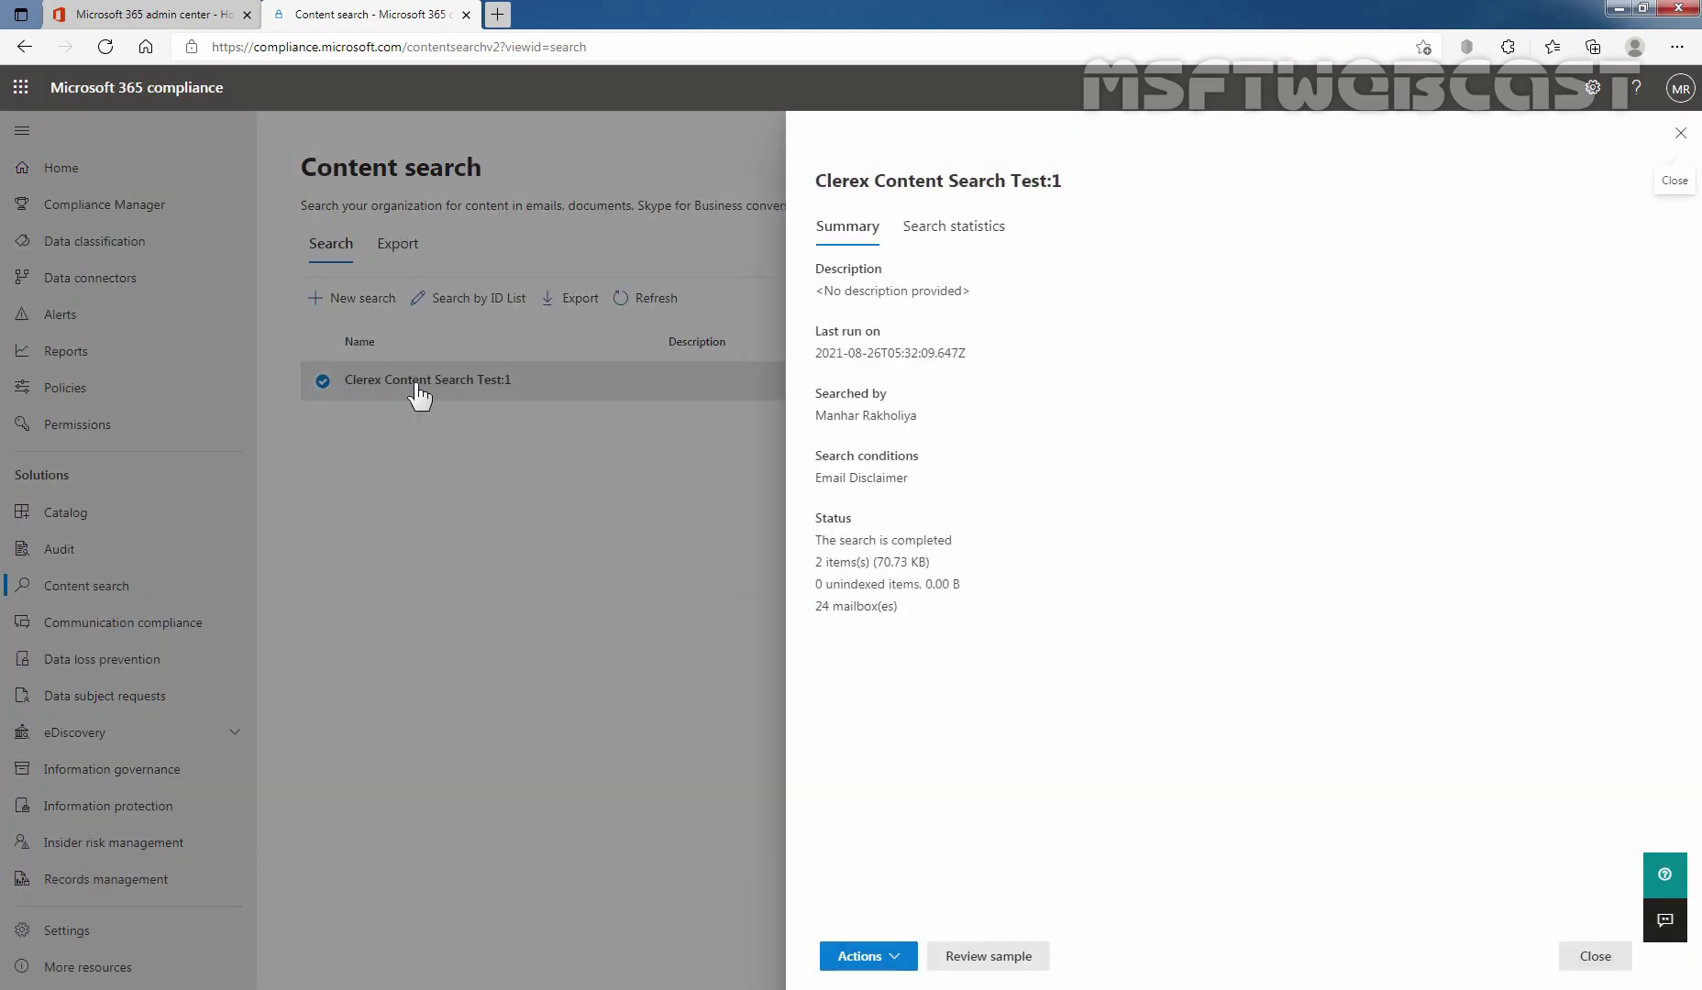
{"action": "left_click", "coordinate": [992, 956]}
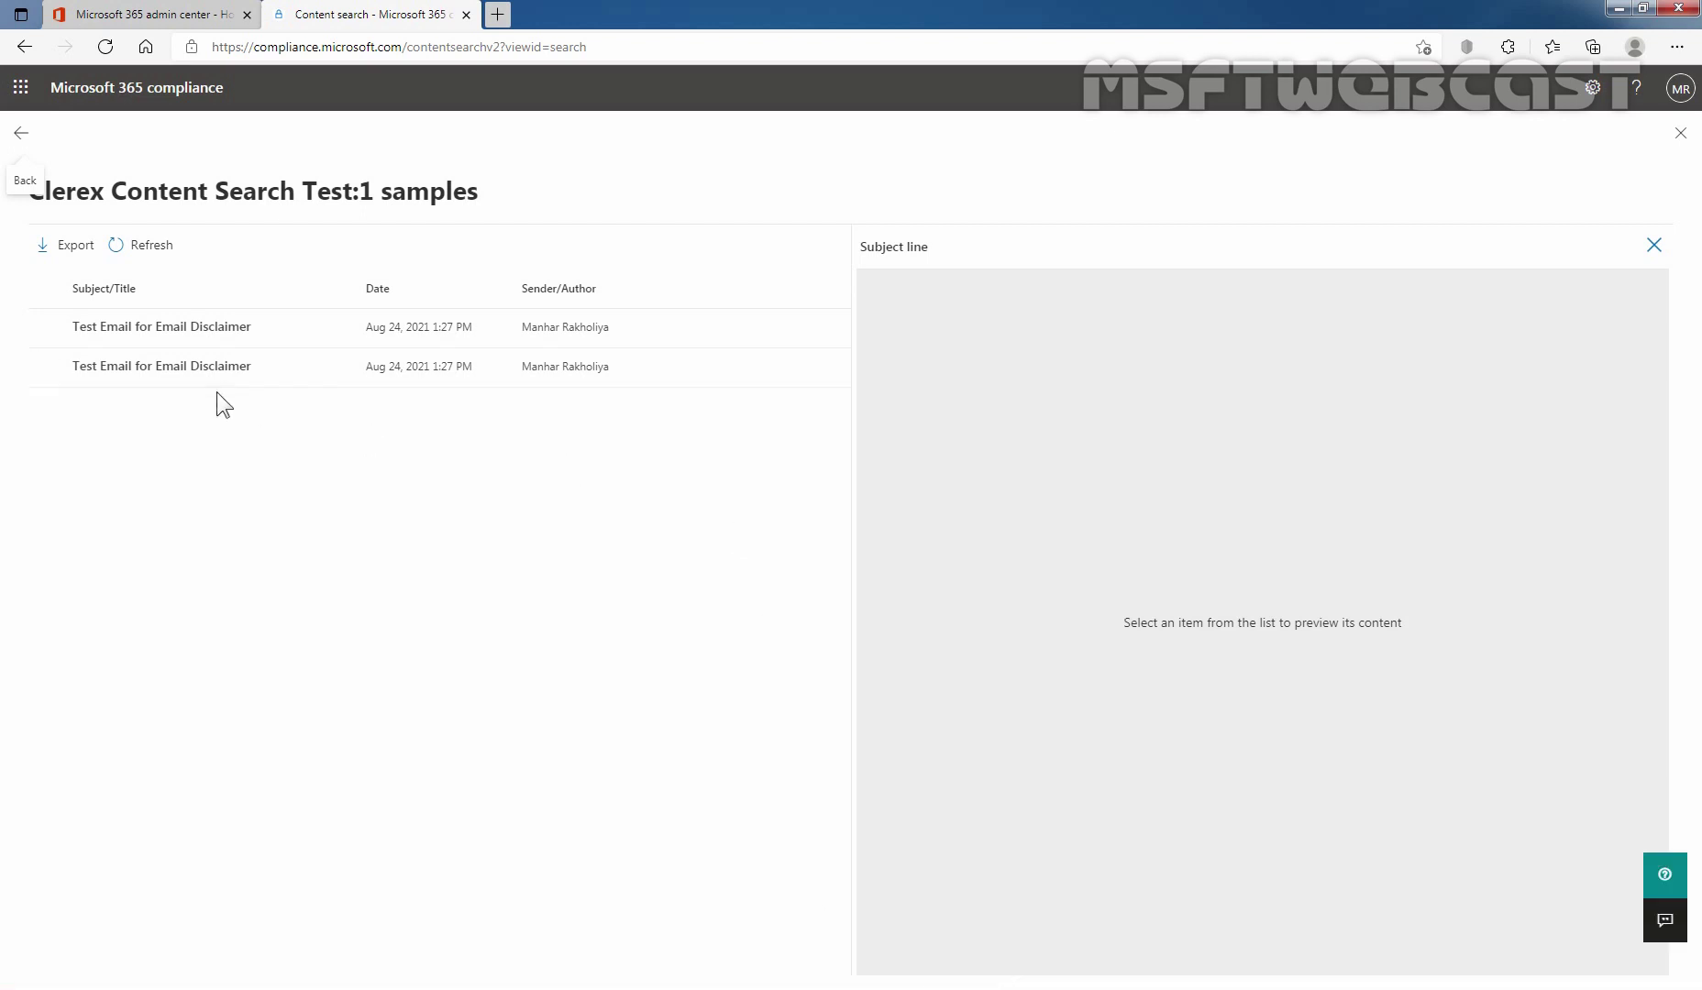
- Preview both 'Test Email for Email Disclaimer' sample messages, then close the samples page
{"action": "left_click", "coordinate": [51, 329]}
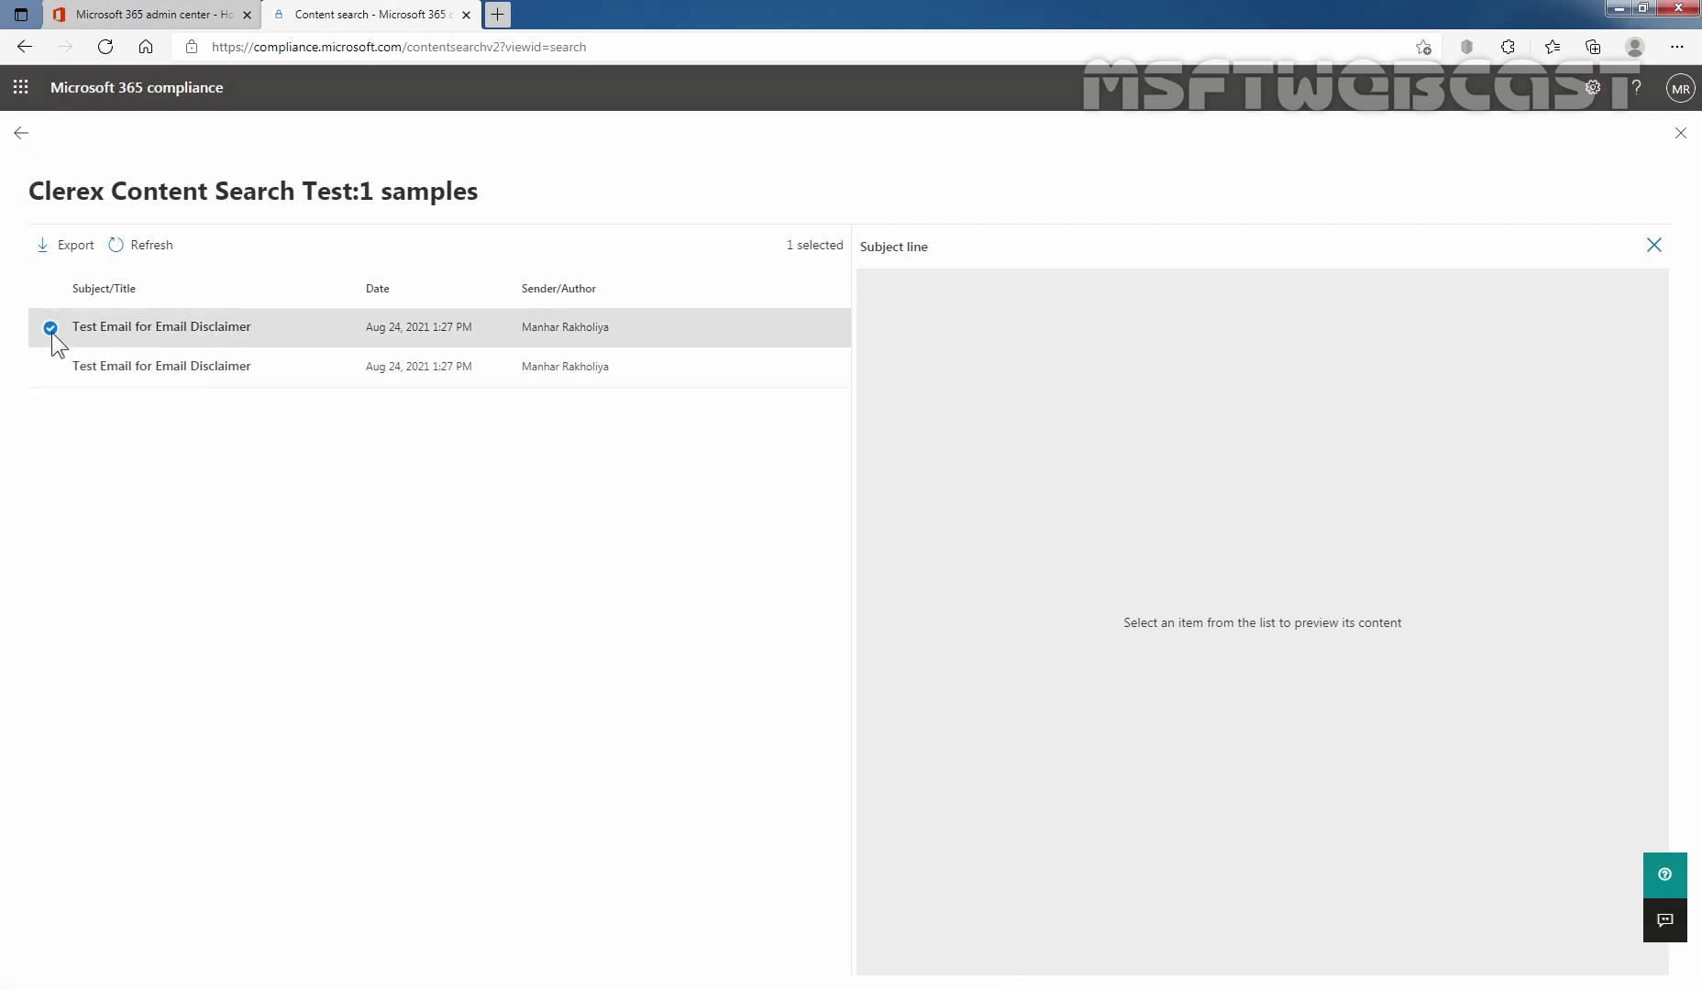
{"action": "left_click", "coordinate": [141, 328]}
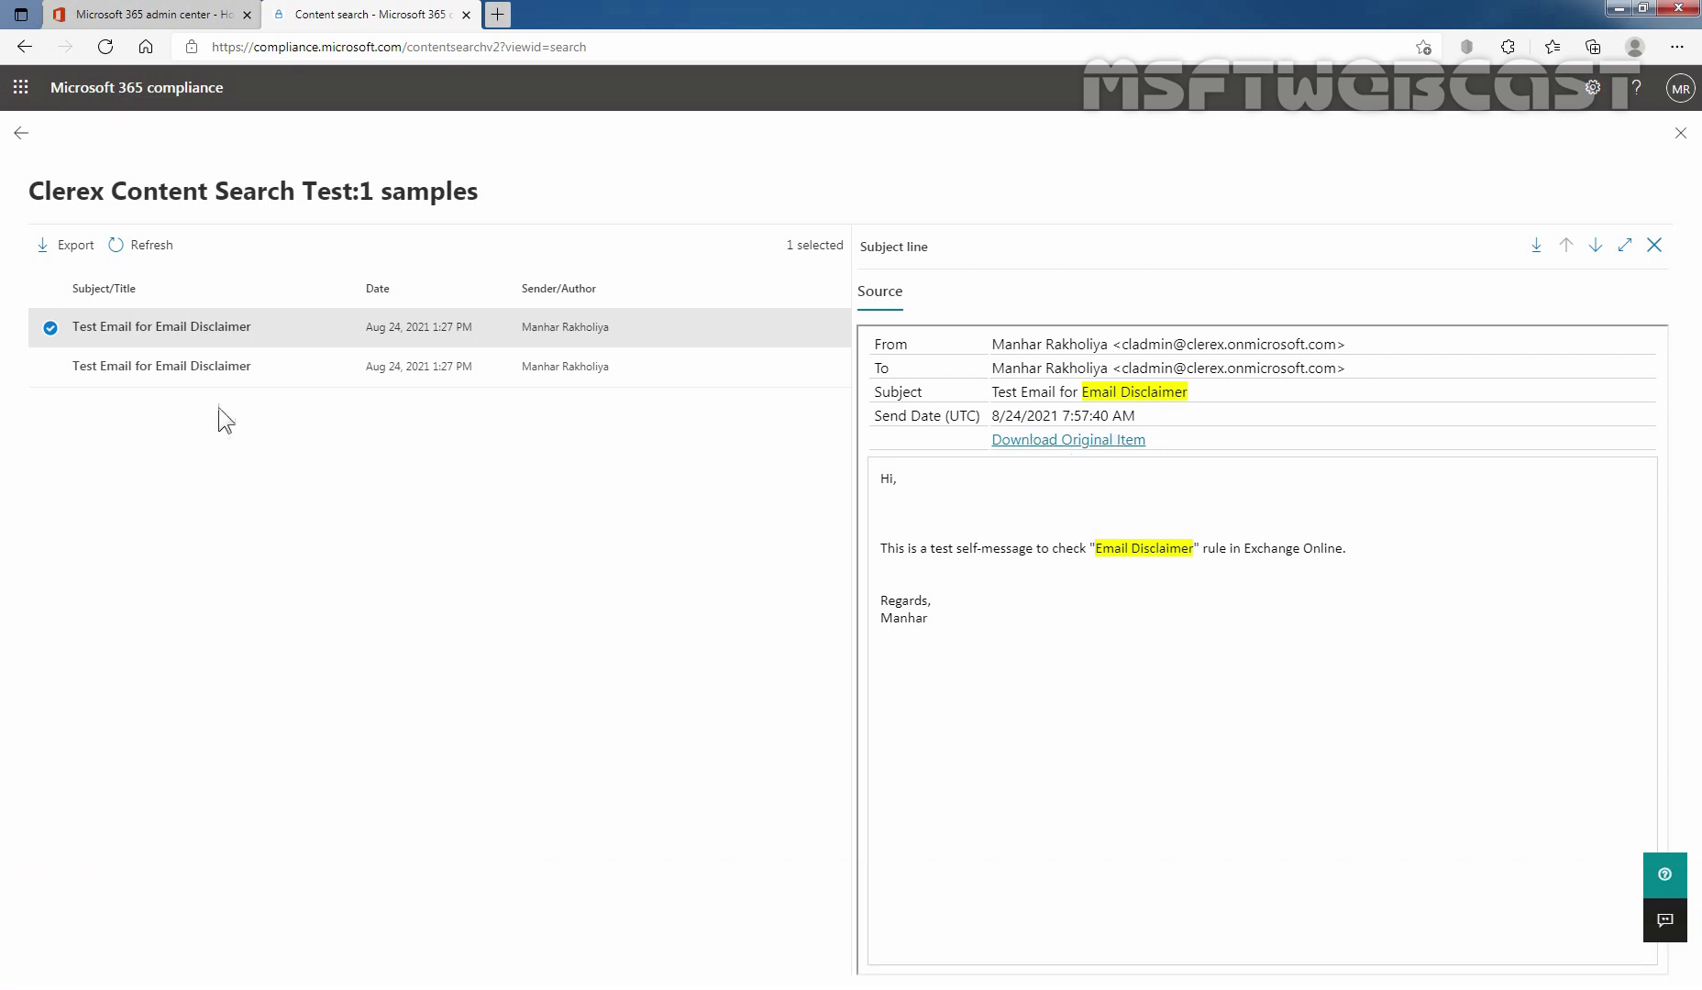
{"action": "left_click", "coordinate": [150, 367]}
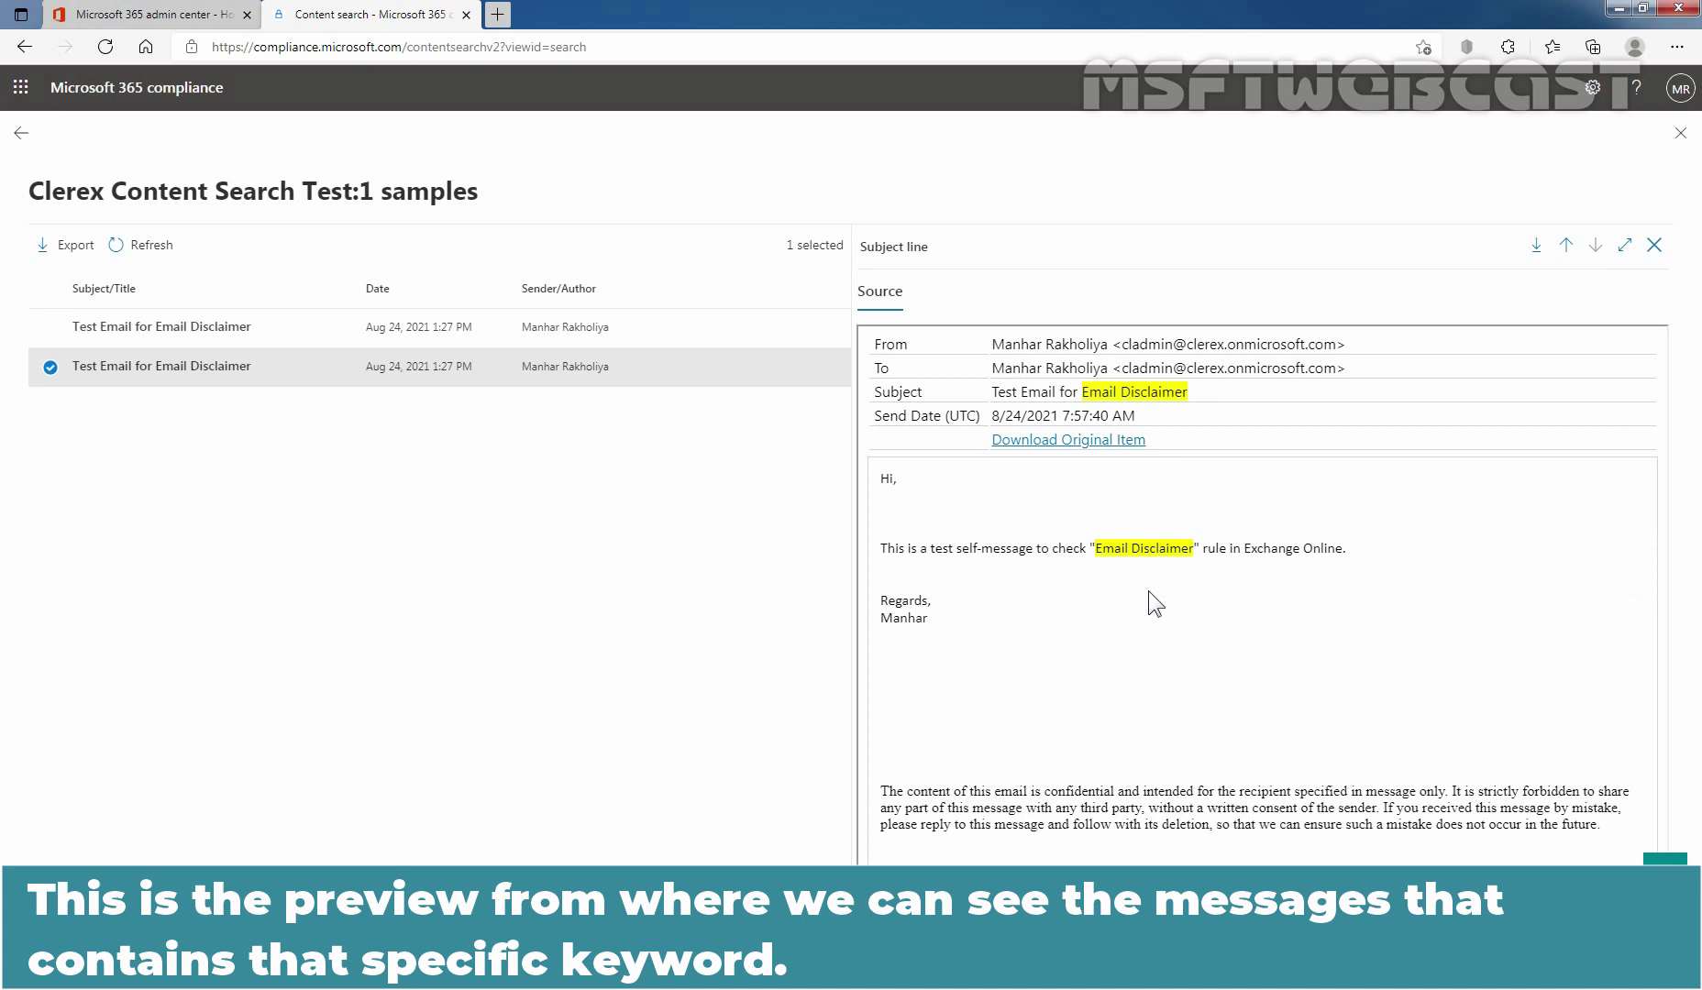
{"action": "left_click", "coordinate": [1681, 134]}
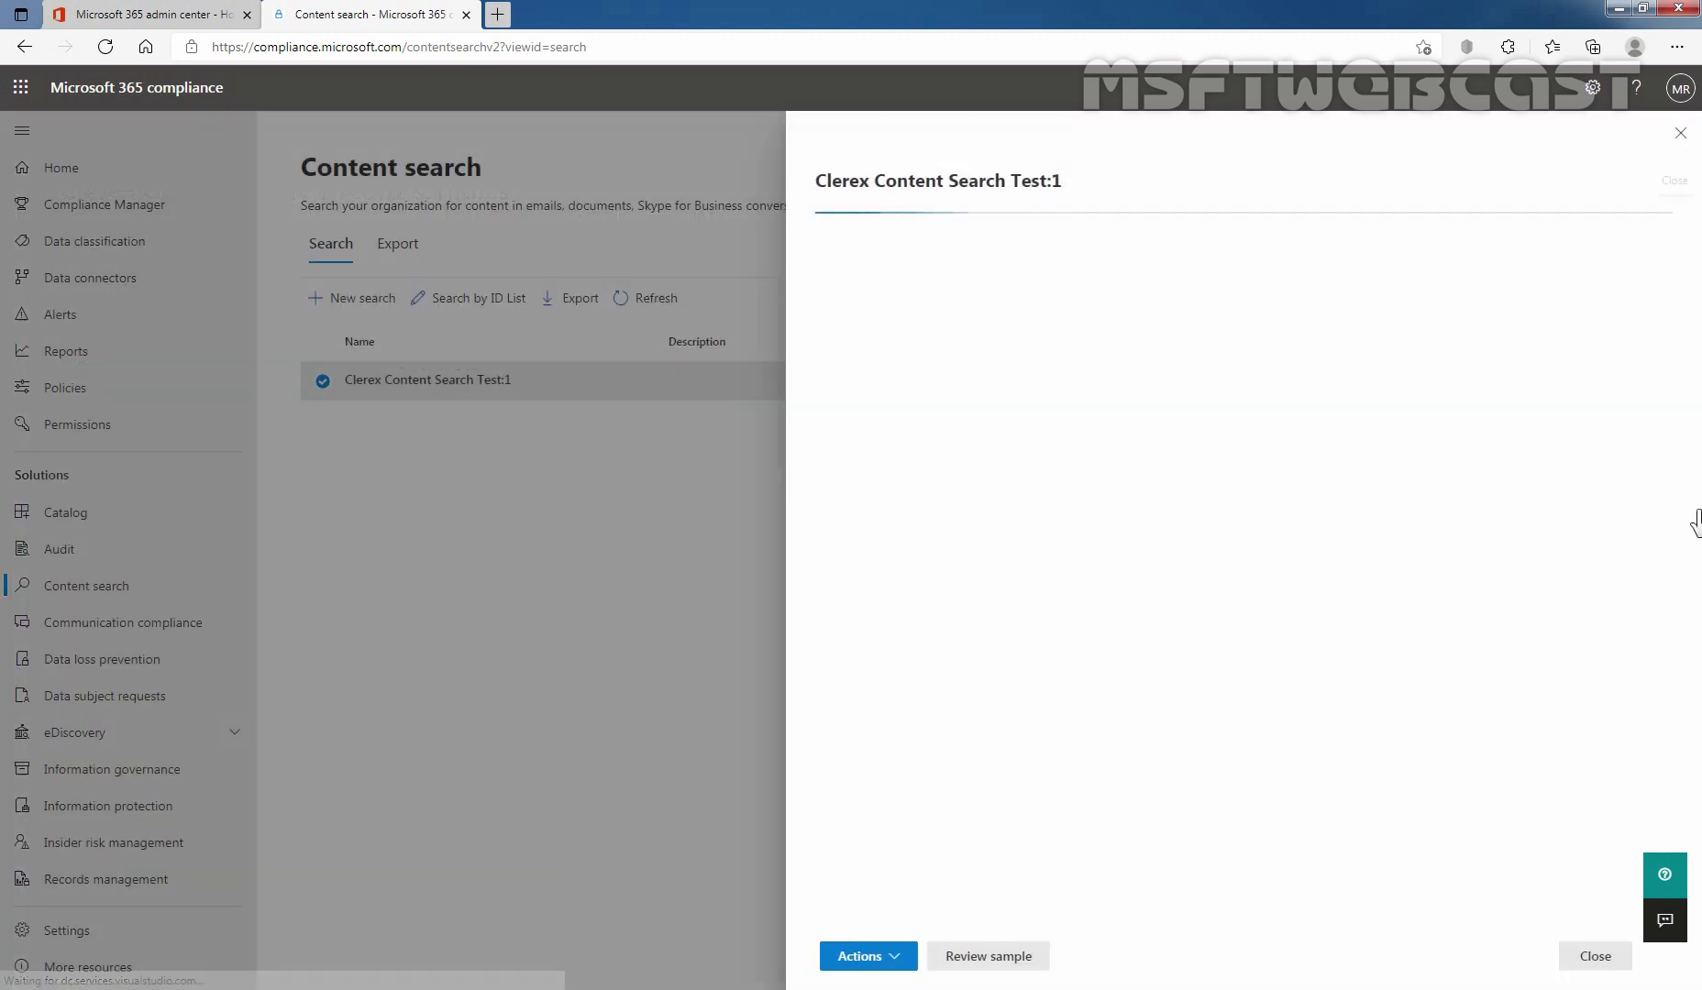
- Reopen the Clerex Content Search Test:1 details and show its actions, including Export results
{"action": "left_click", "coordinate": [1681, 132]}
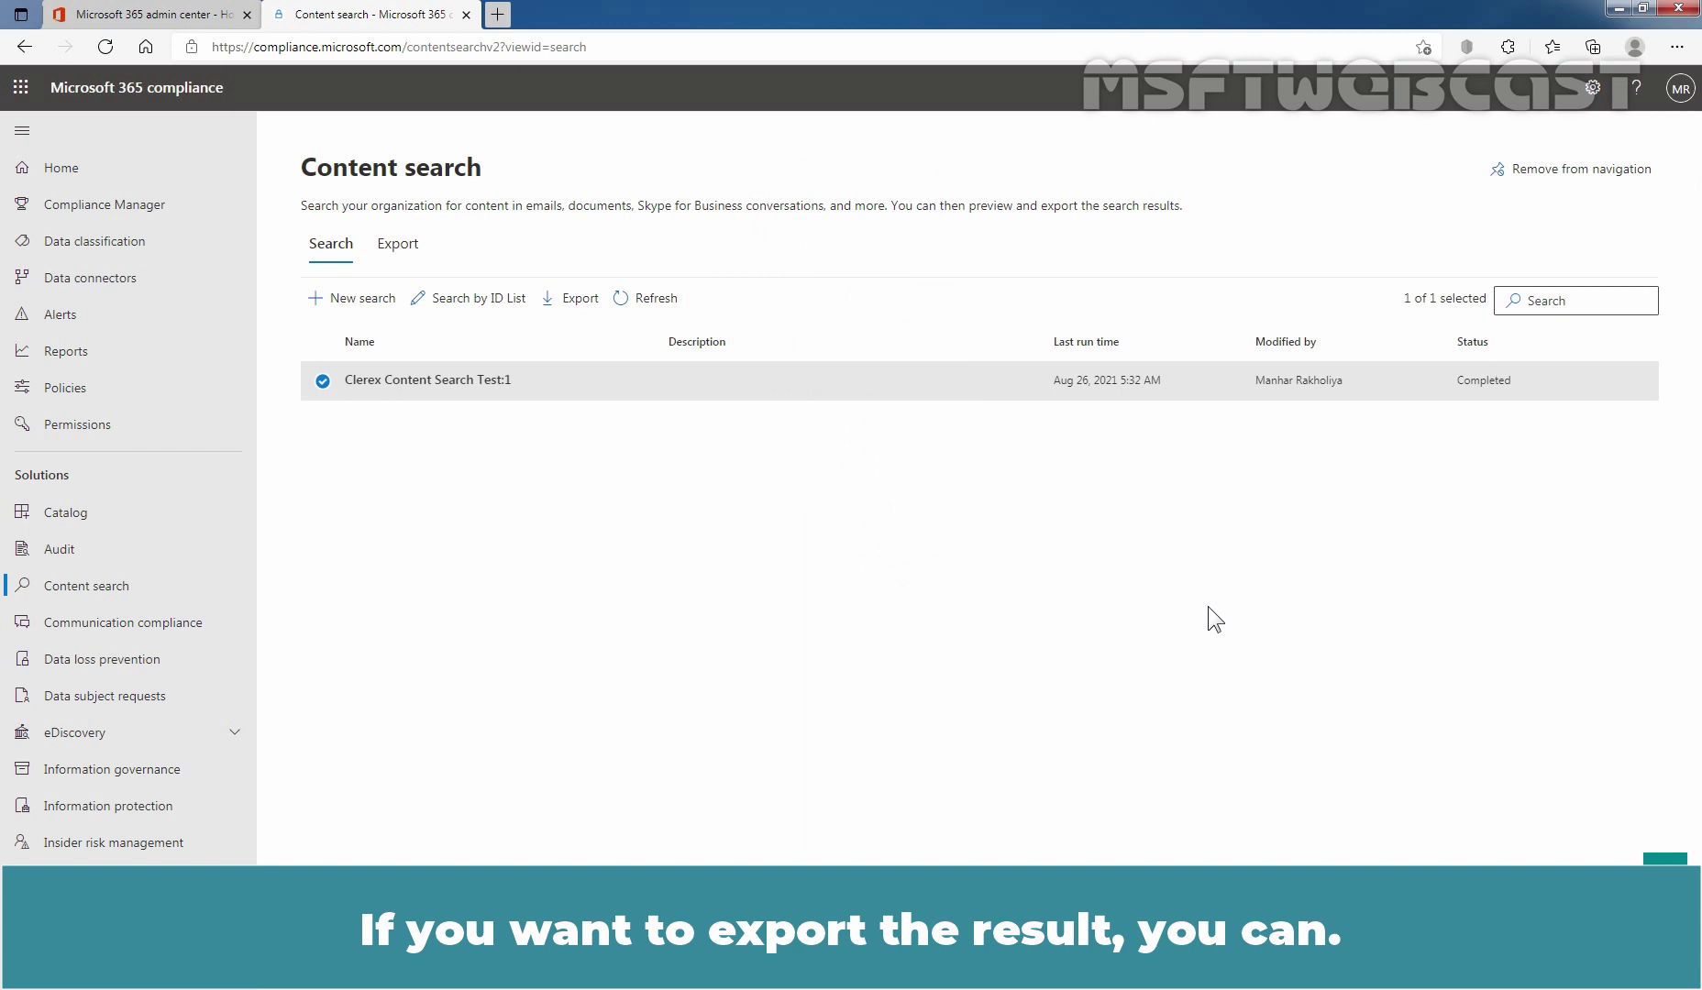
{"action": "left_click", "coordinate": [405, 380]}
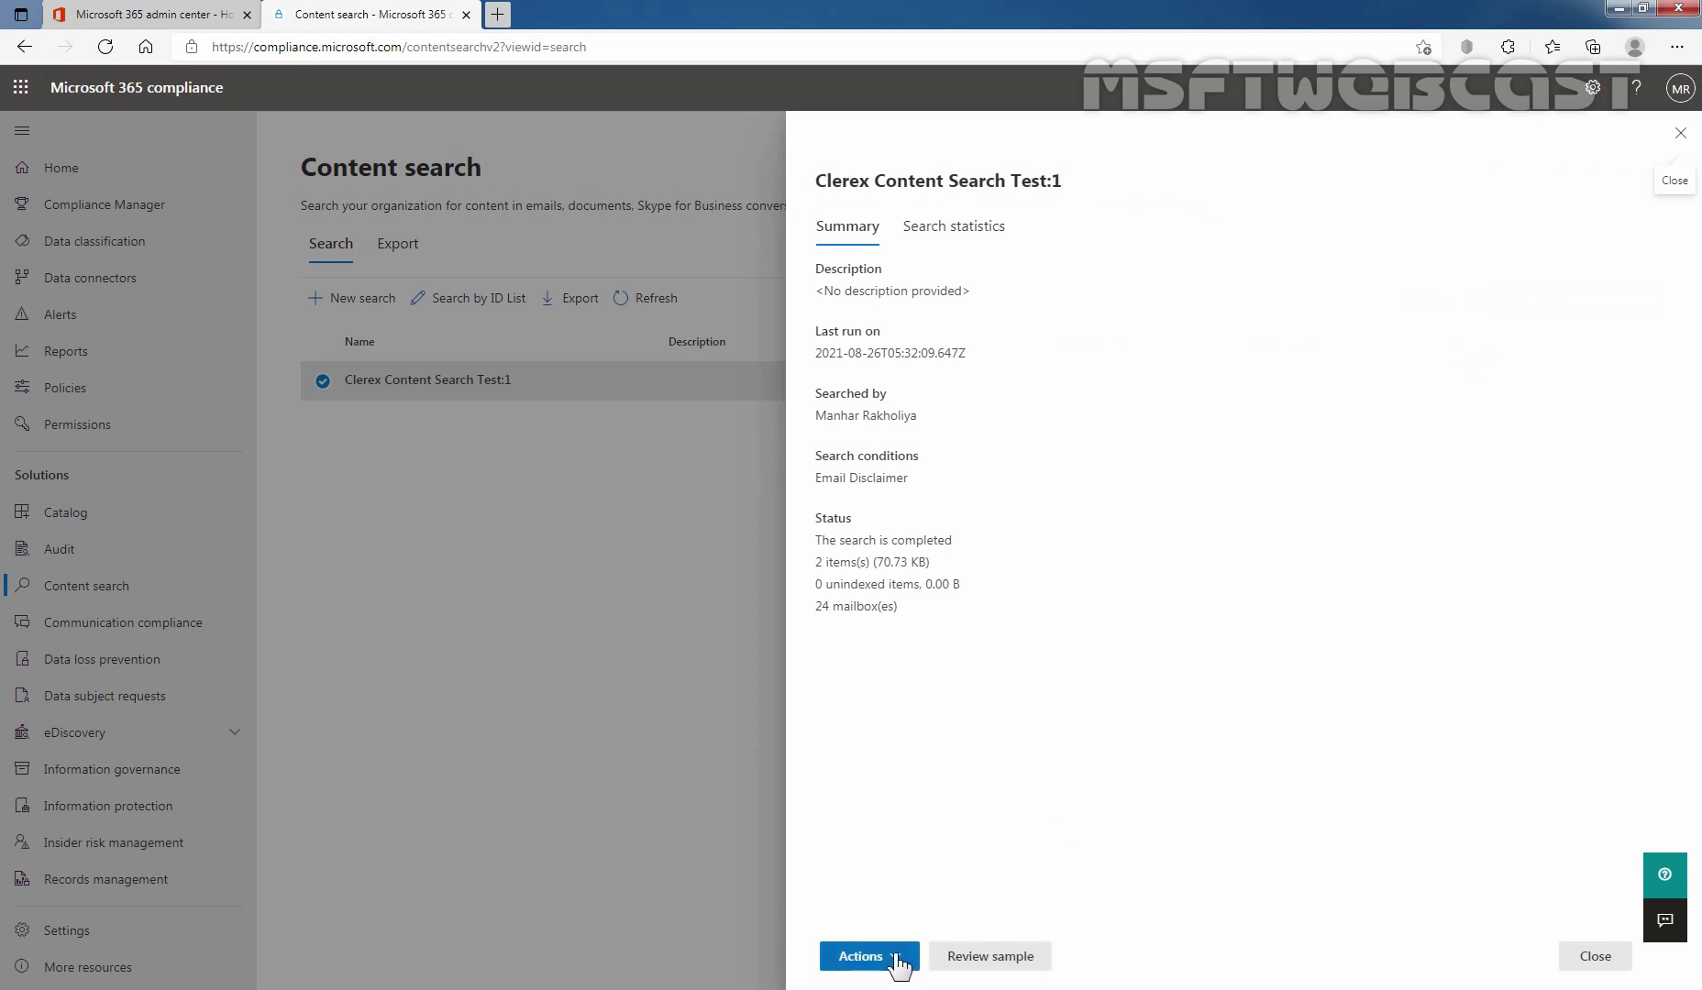
{"action": "left_click", "coordinate": [896, 958]}
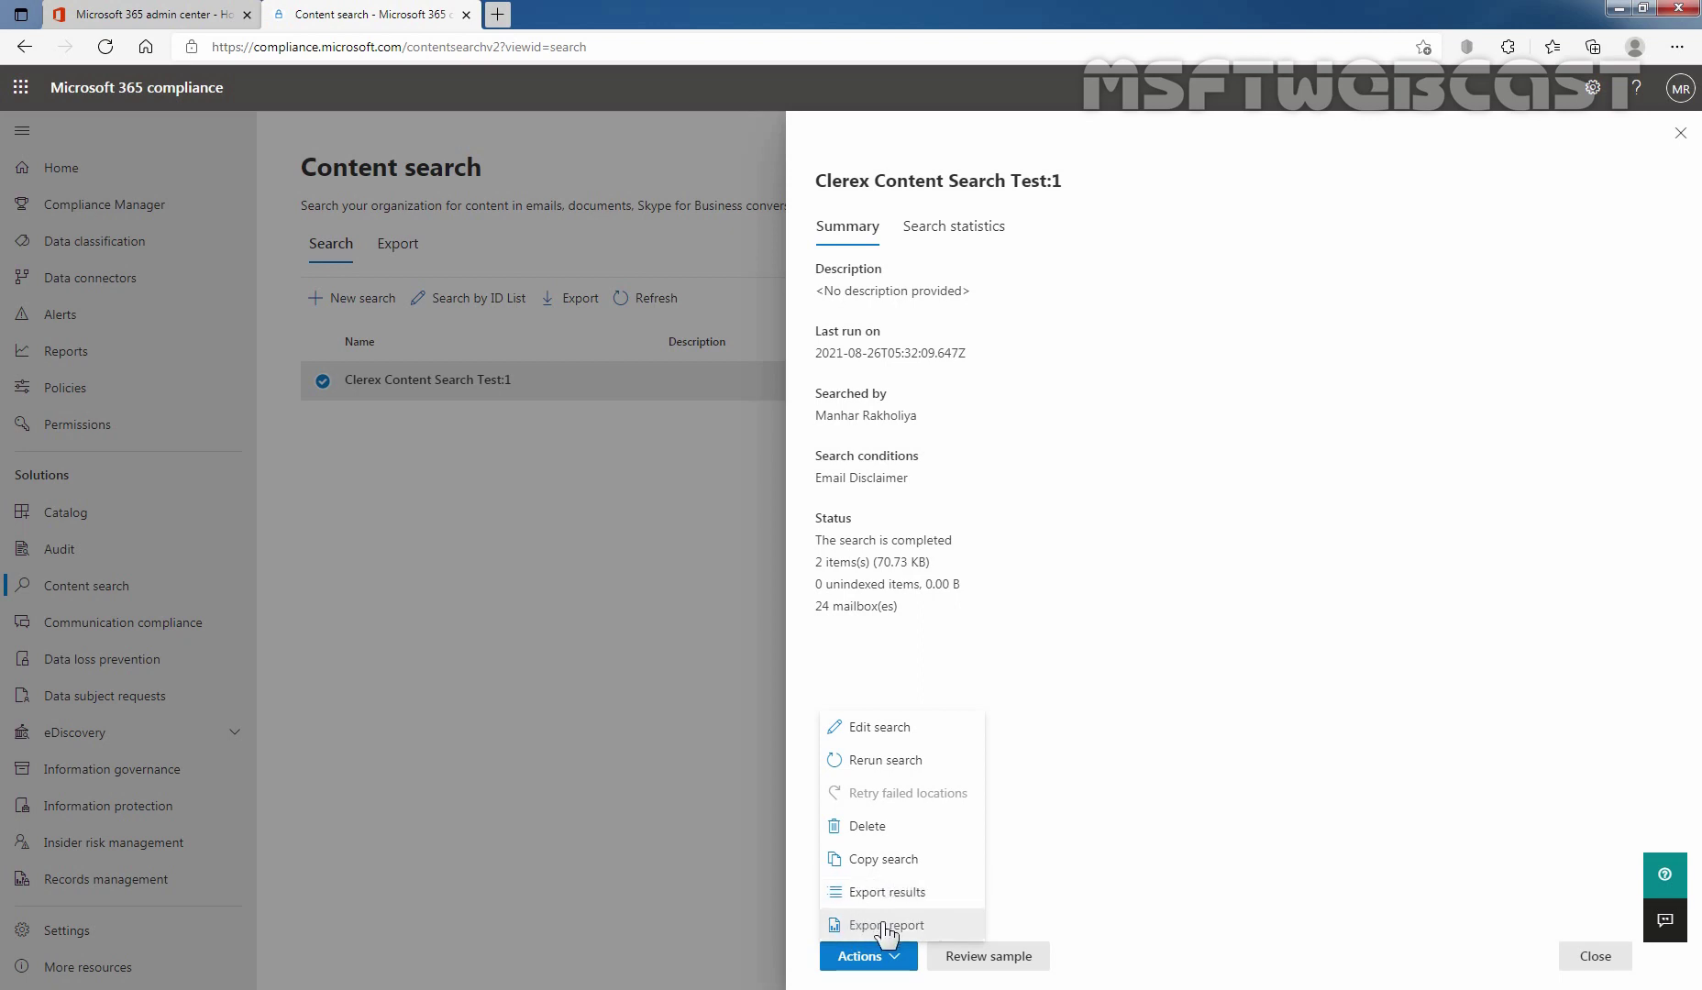
- Export the search results as one PST file per mailbox, excluding unindexed items, with default options
{"action": "left_click", "coordinate": [943, 891]}
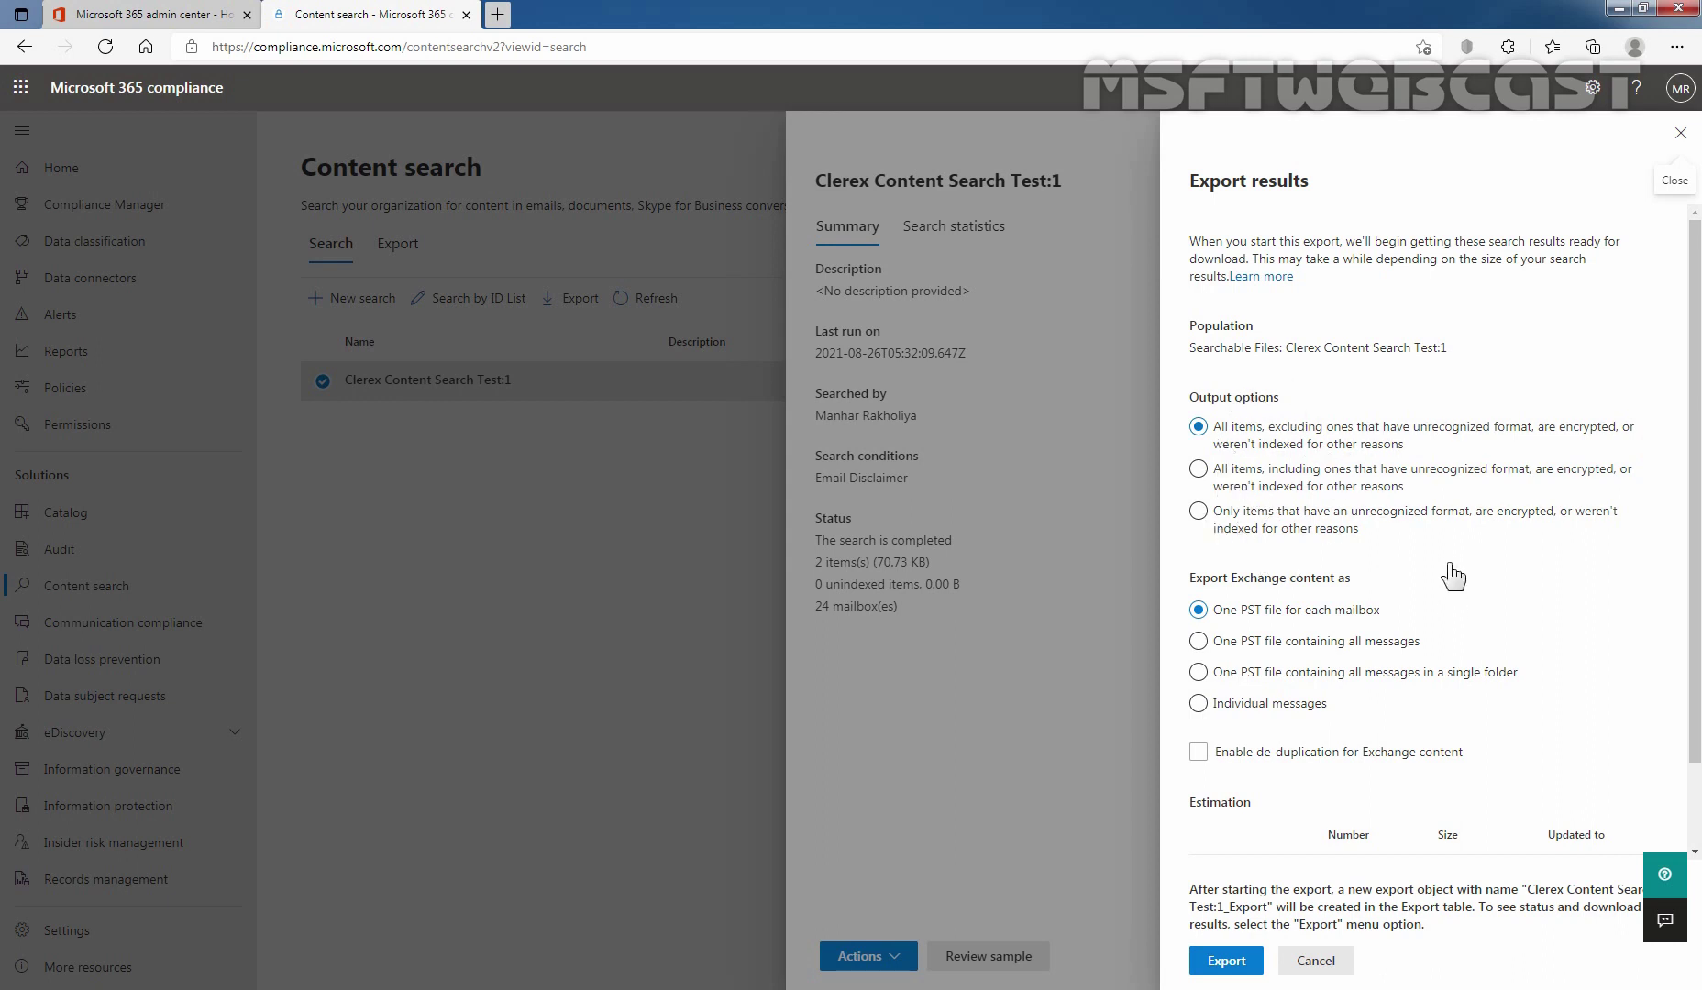
{"action": "scroll", "coordinate": [1436, 558], "scroll_direction": "down", "scroll_amount": 1}
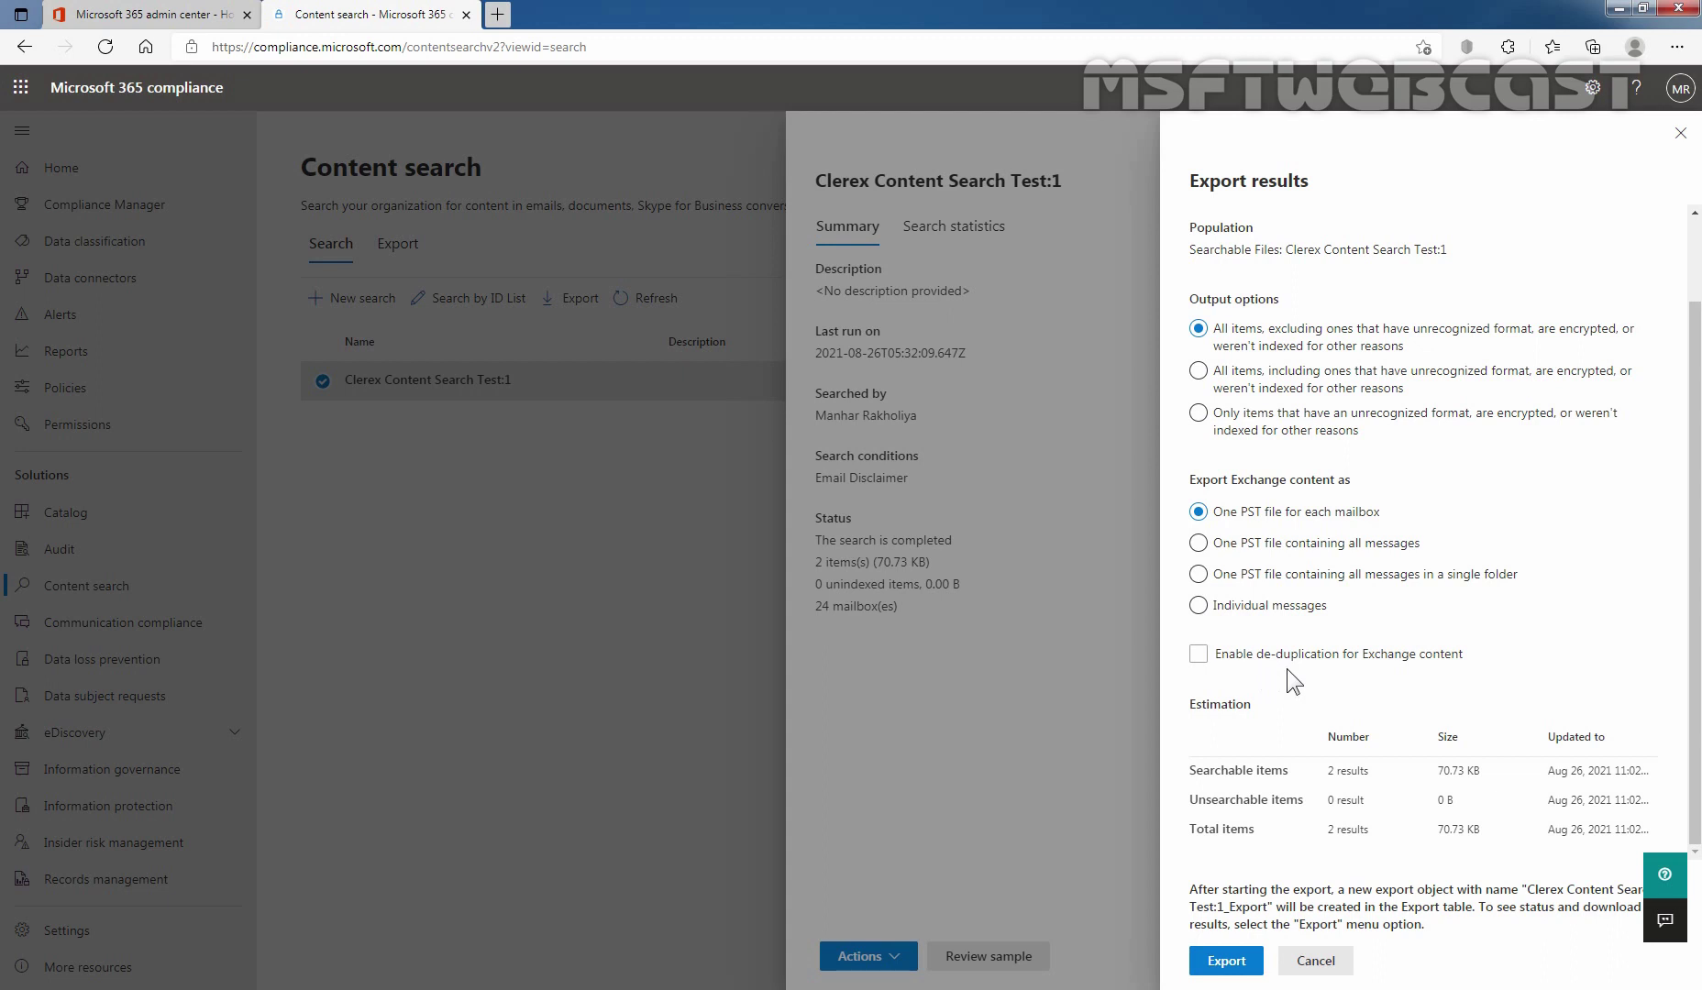
{"action": "left_click", "coordinate": [1228, 963]}
{"action": "left_click", "coordinate": [399, 240]}
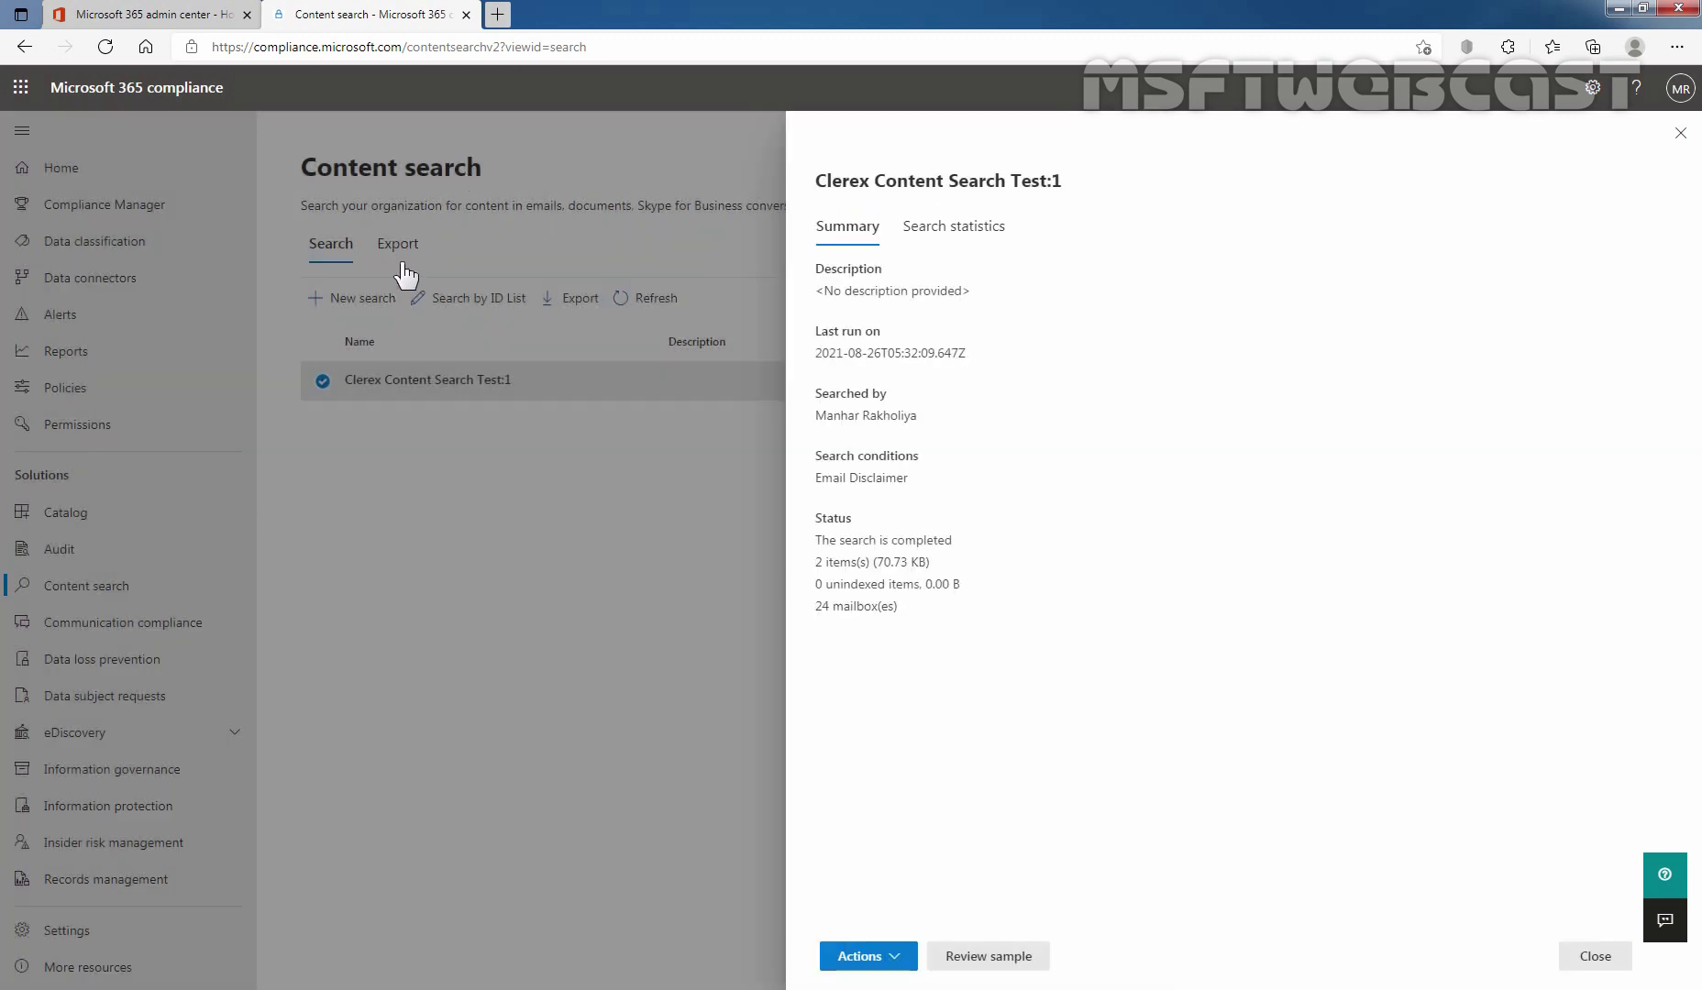
- Check the Clerex Content Search Test:1_Export job's scheduling status in the Export list
{"action": "left_click", "coordinate": [1593, 959]}
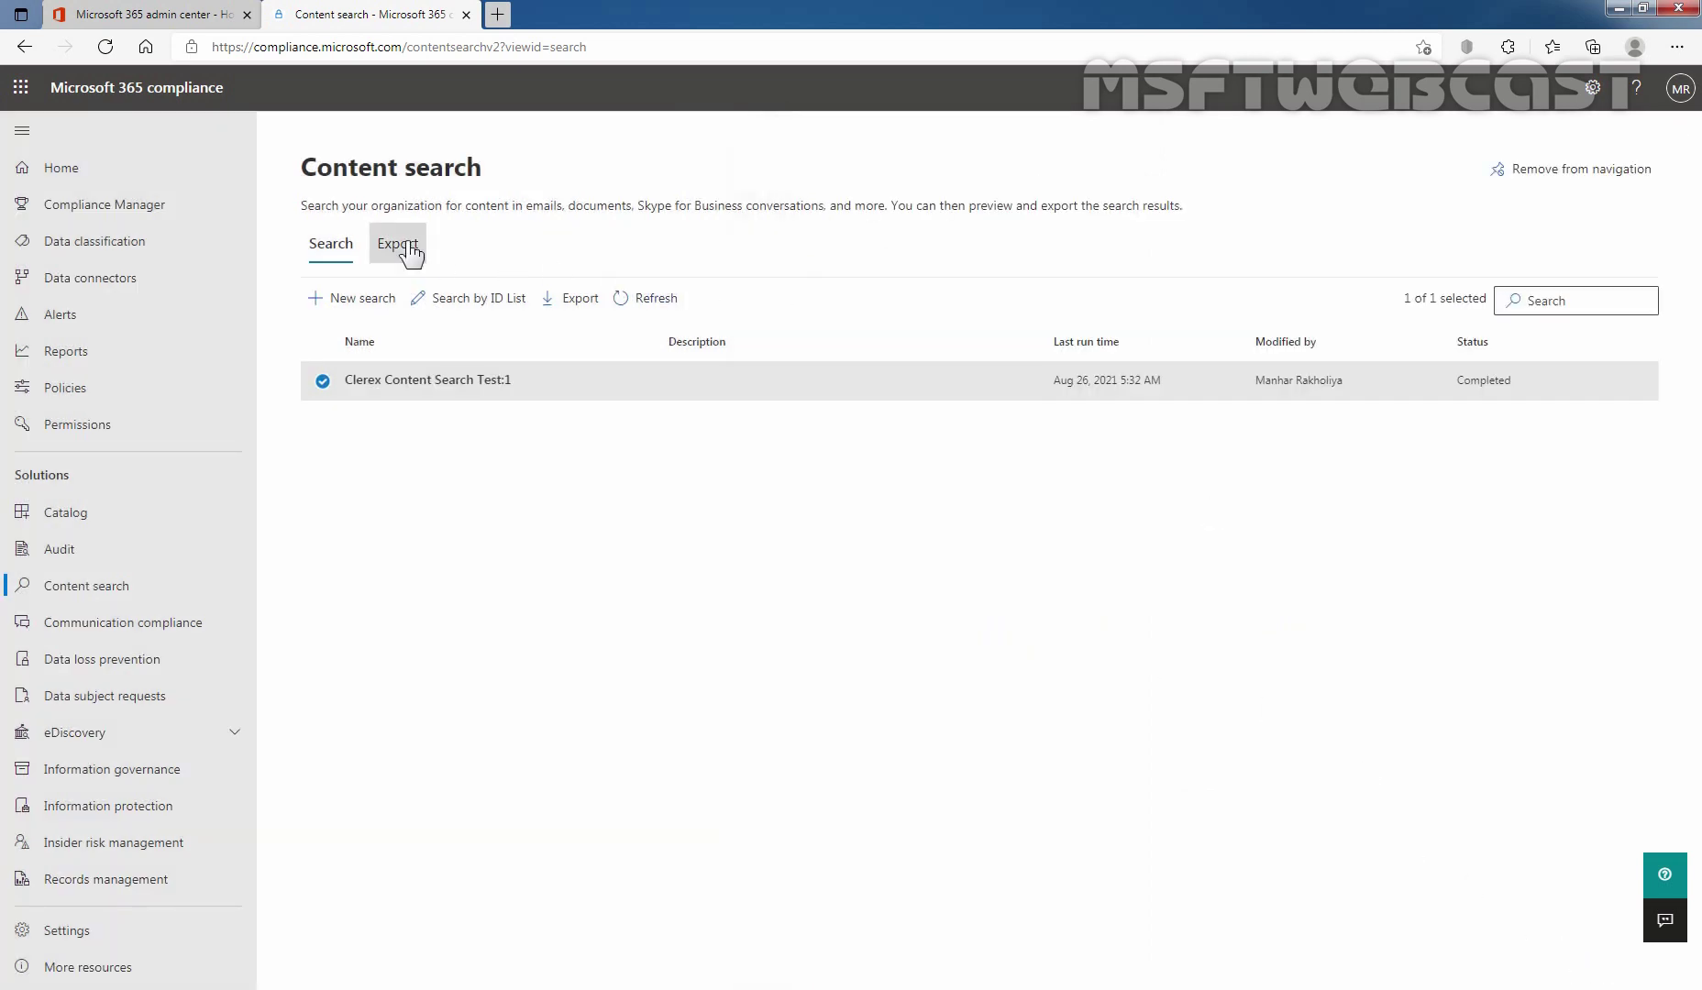
{"action": "left_click", "coordinate": [406, 250]}
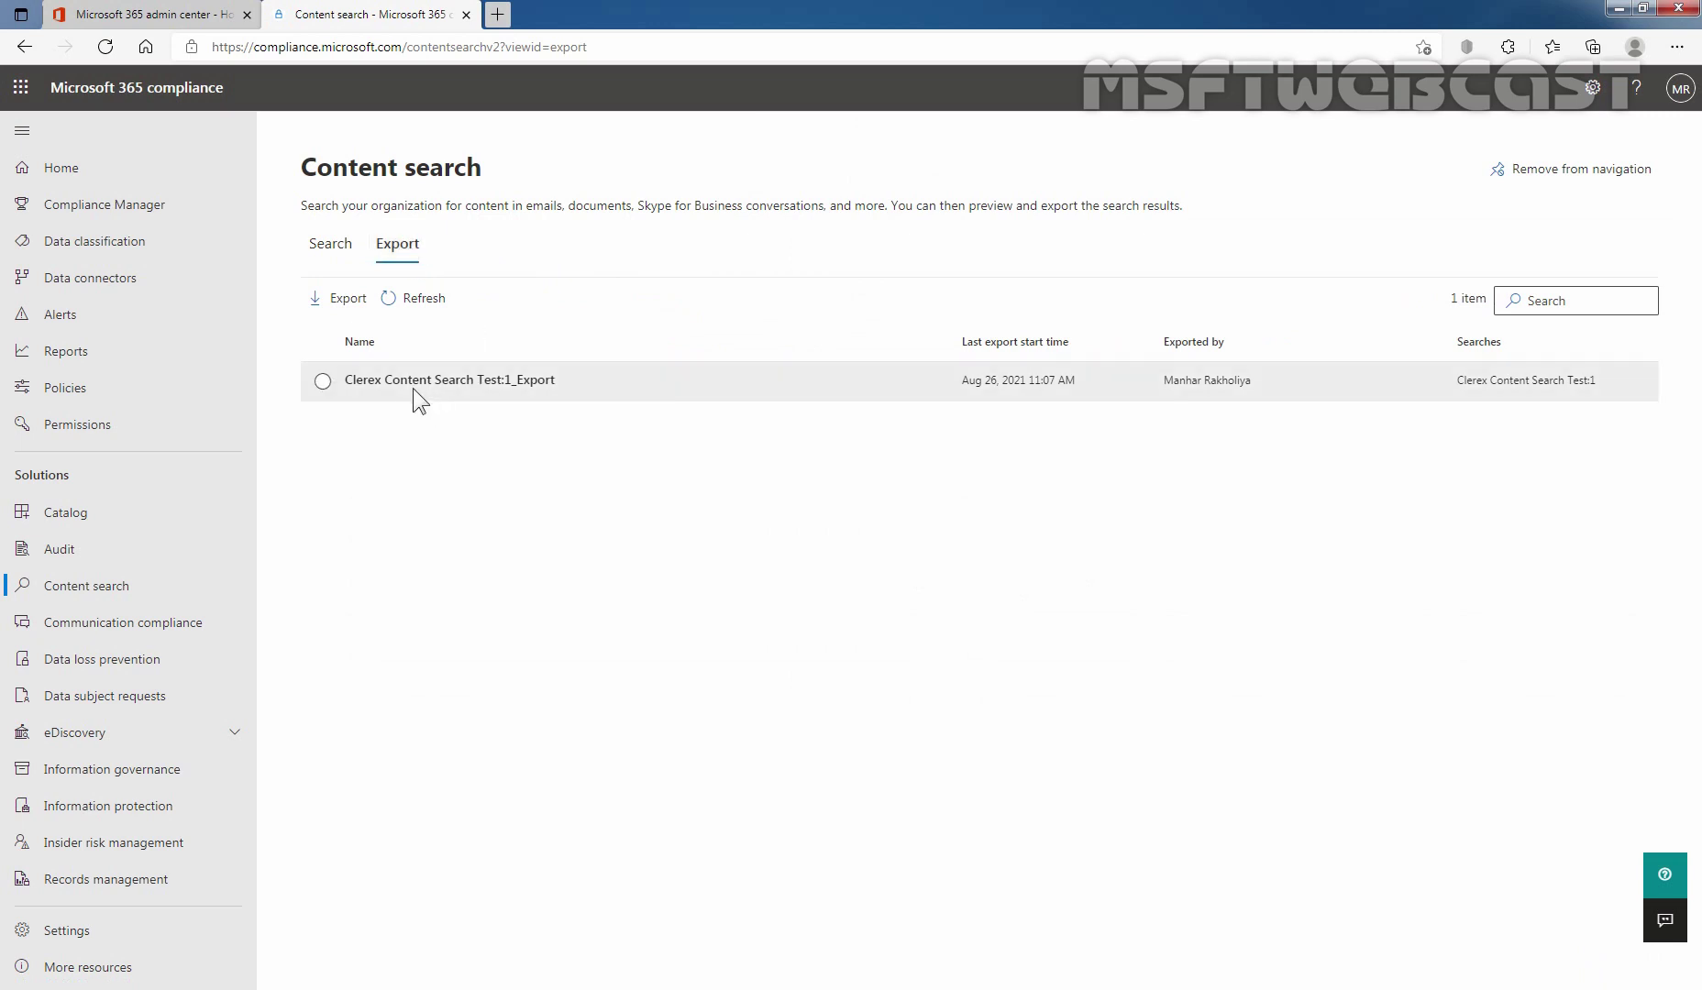
{"action": "left_click", "coordinate": [323, 381]}
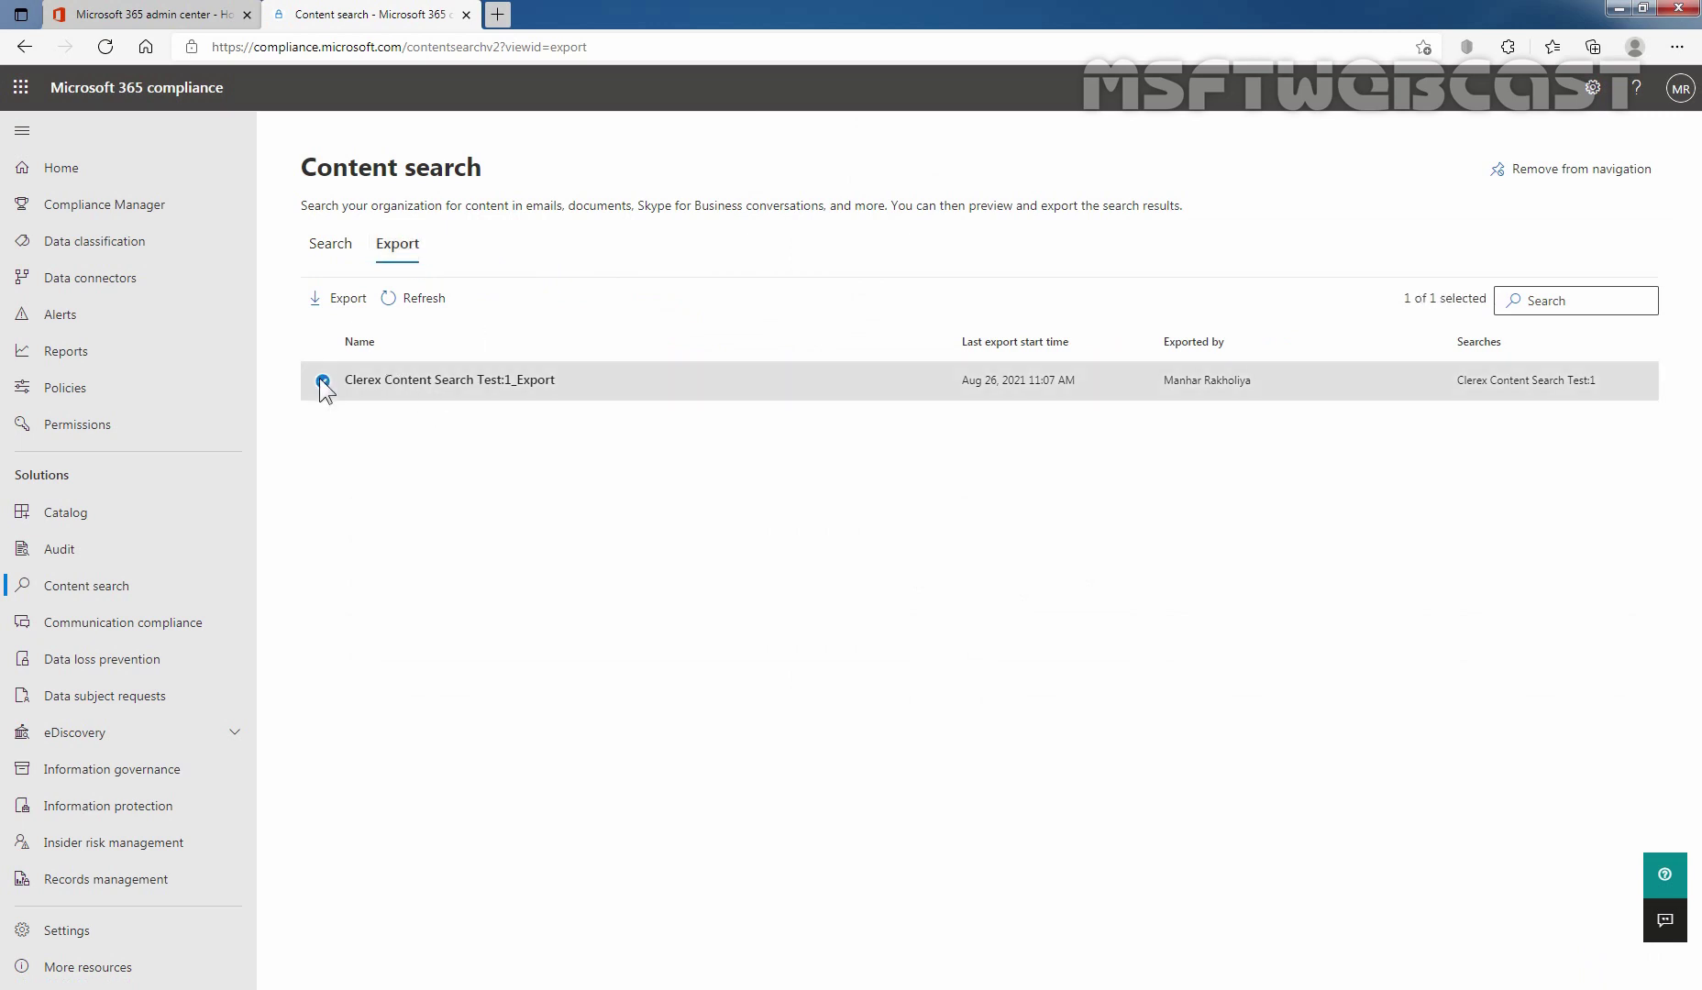
{"action": "left_click", "coordinate": [415, 383]}
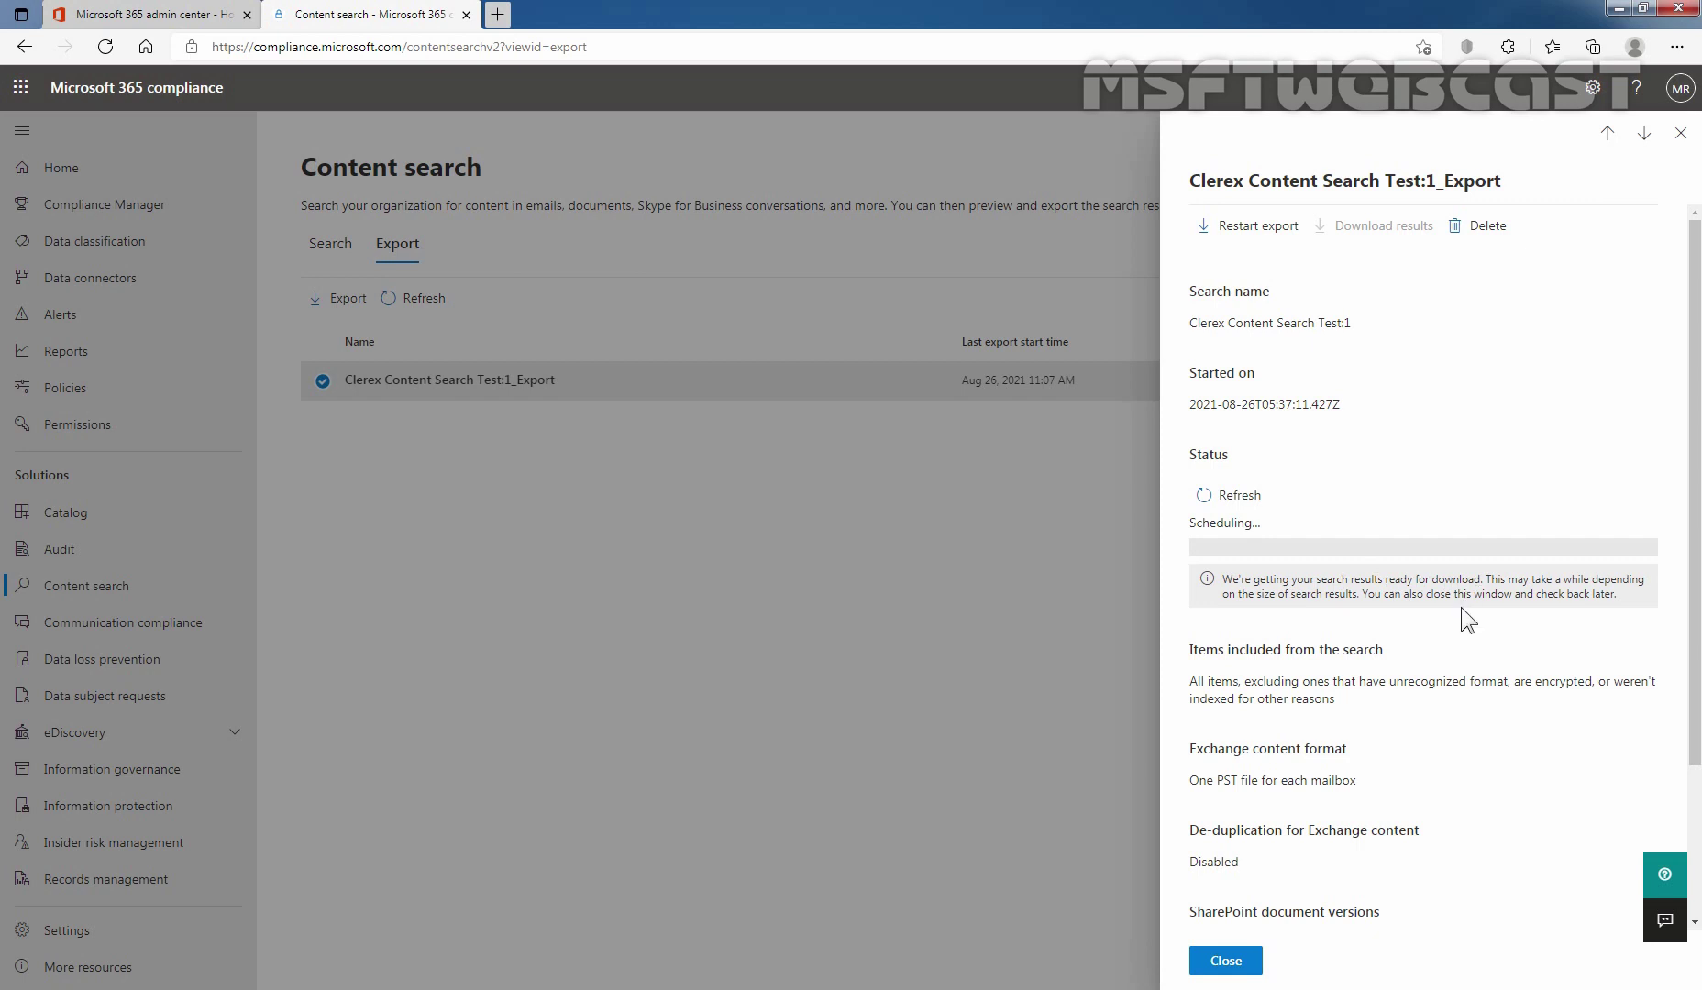
{"action": "left_click", "coordinate": [1225, 961]}
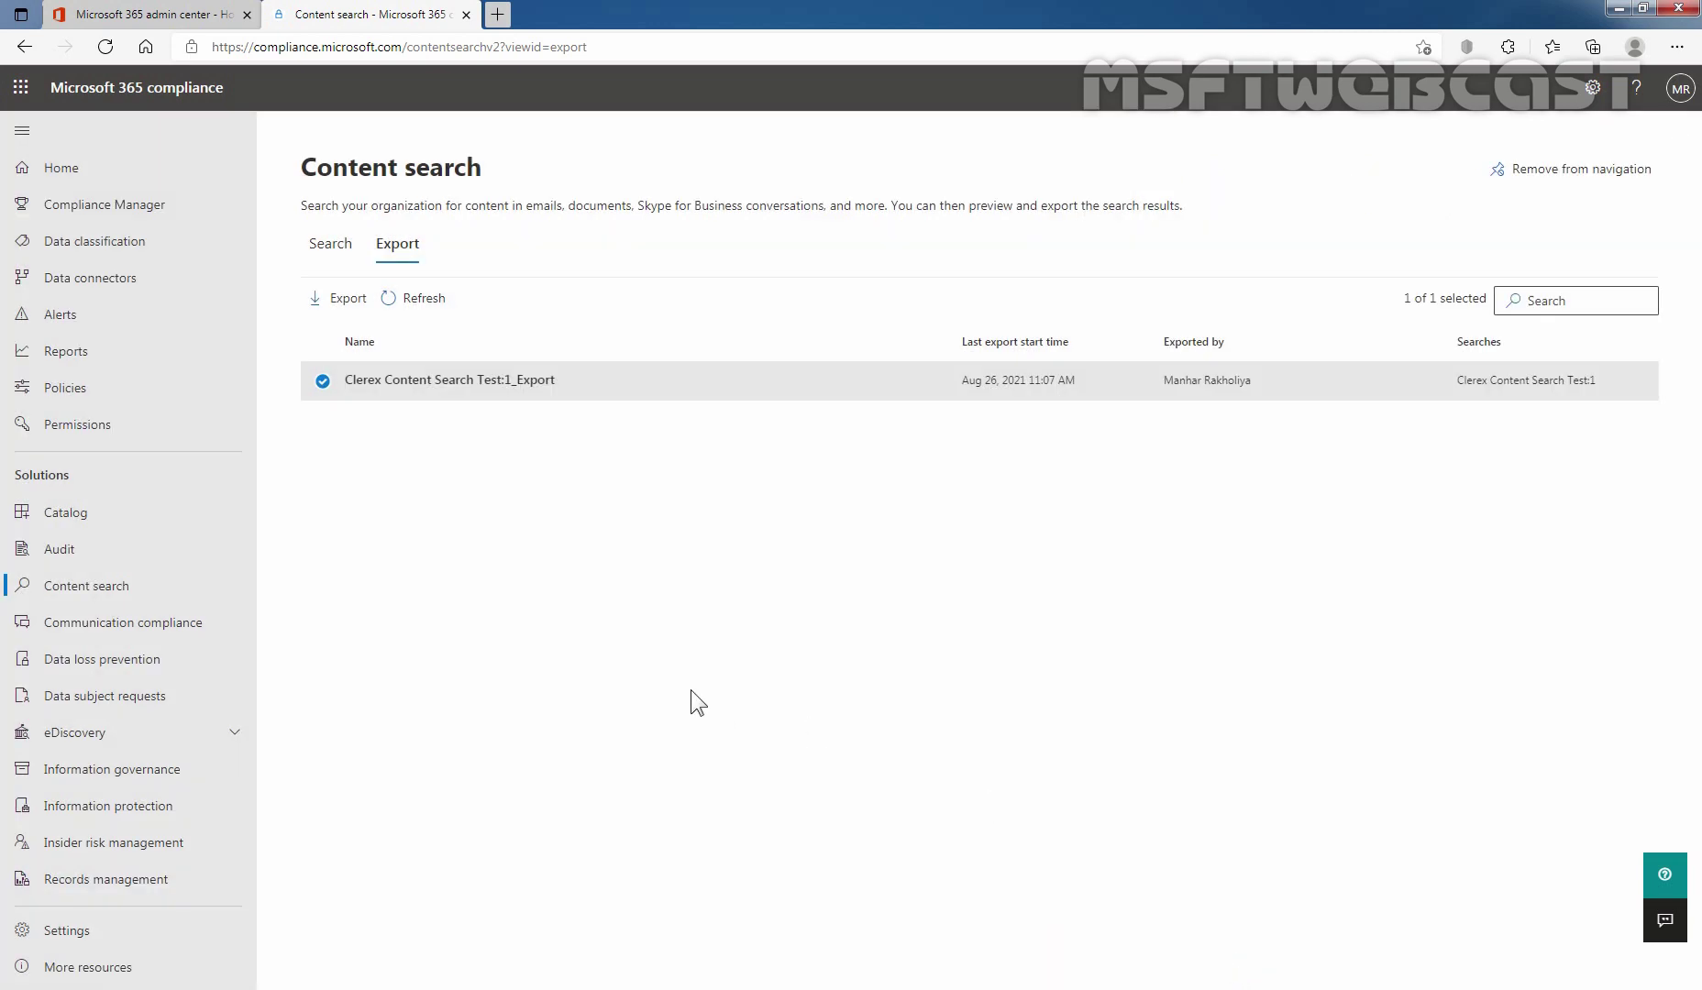